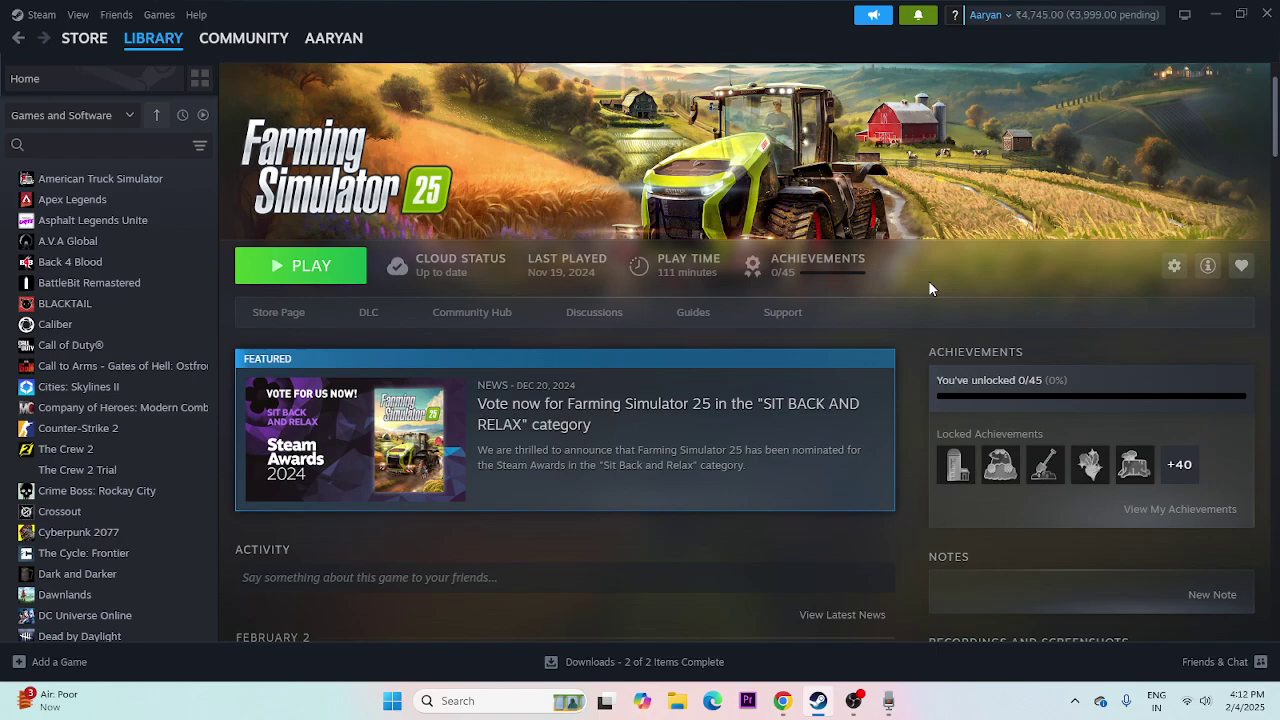
- Show the computer's power options and dismiss them without choosing one
left_click(394, 704)
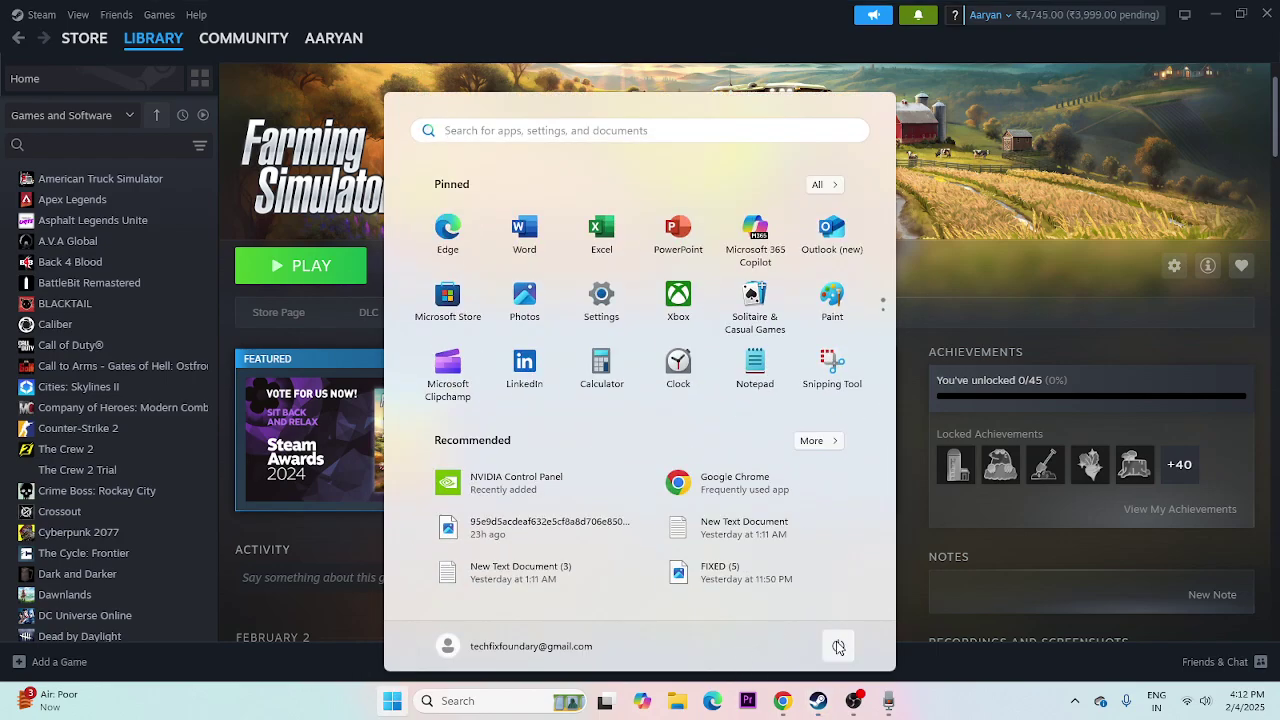
left_click(838, 647)
left_click(953, 708)
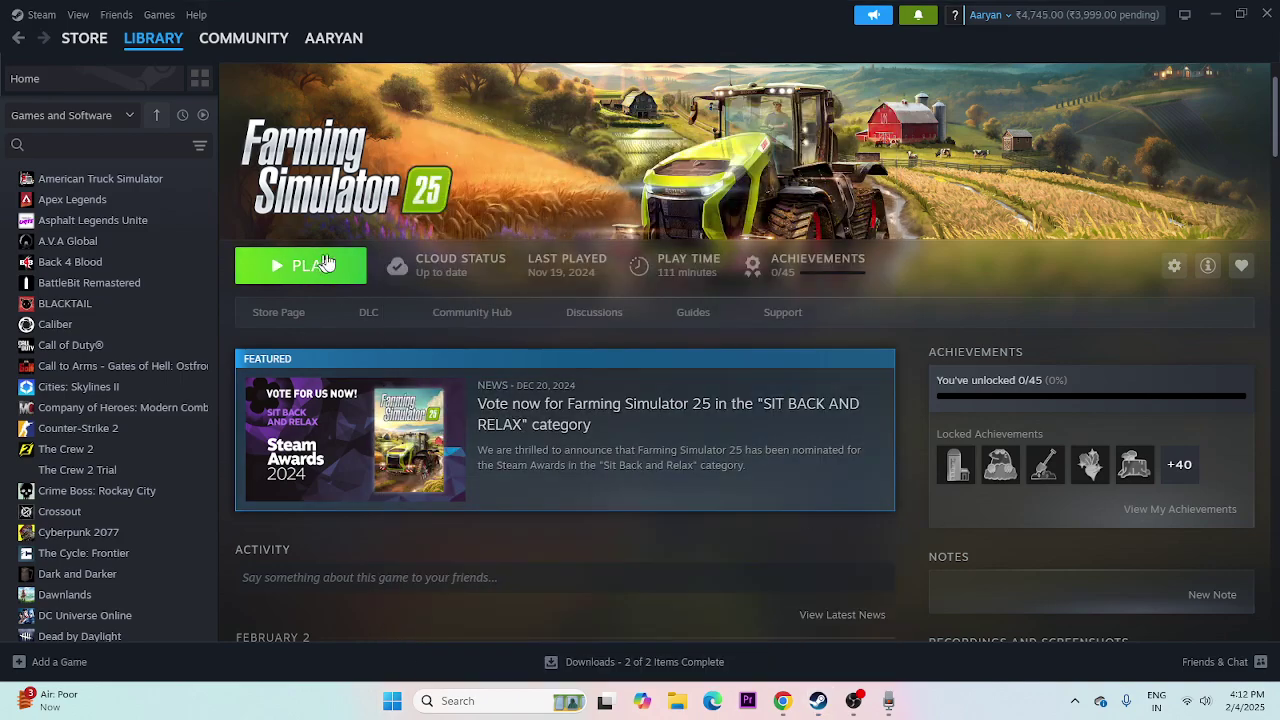
- View the installed files properties of Farming Simulator 25 in the game library, and close the properties and Steam
scroll(133, 328, "down", 5)
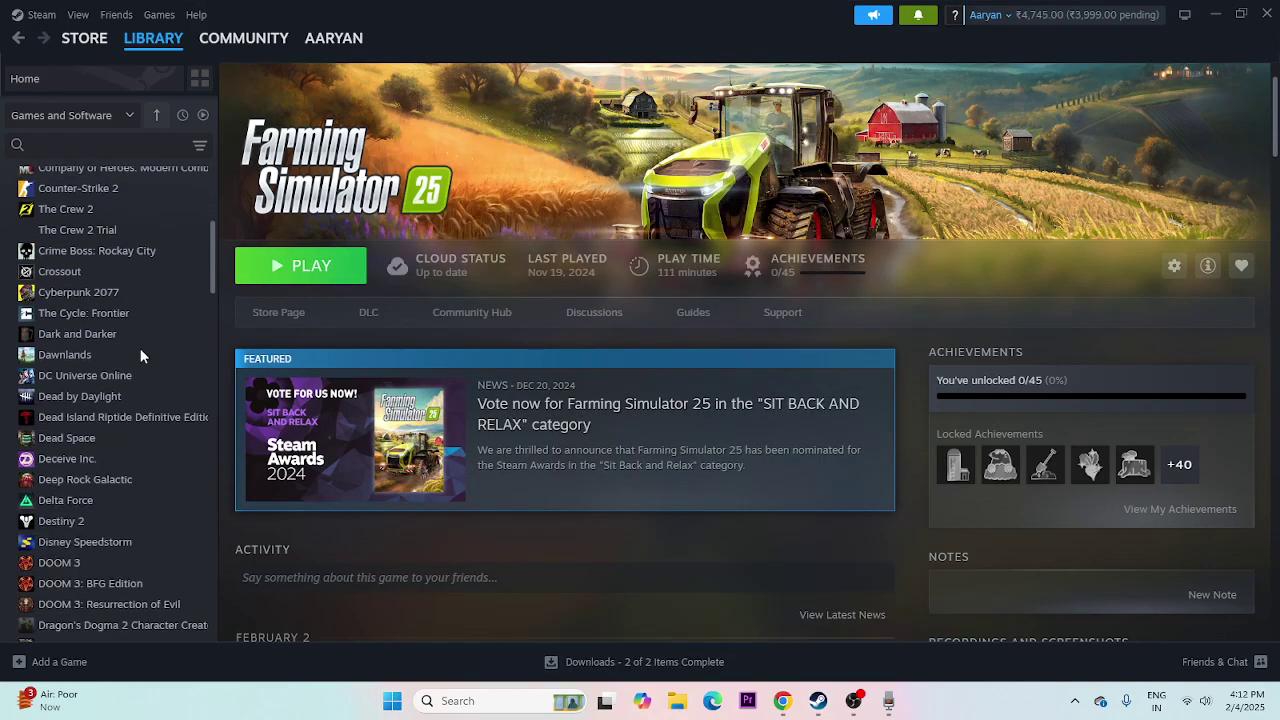
scroll(152, 348, "down", 5)
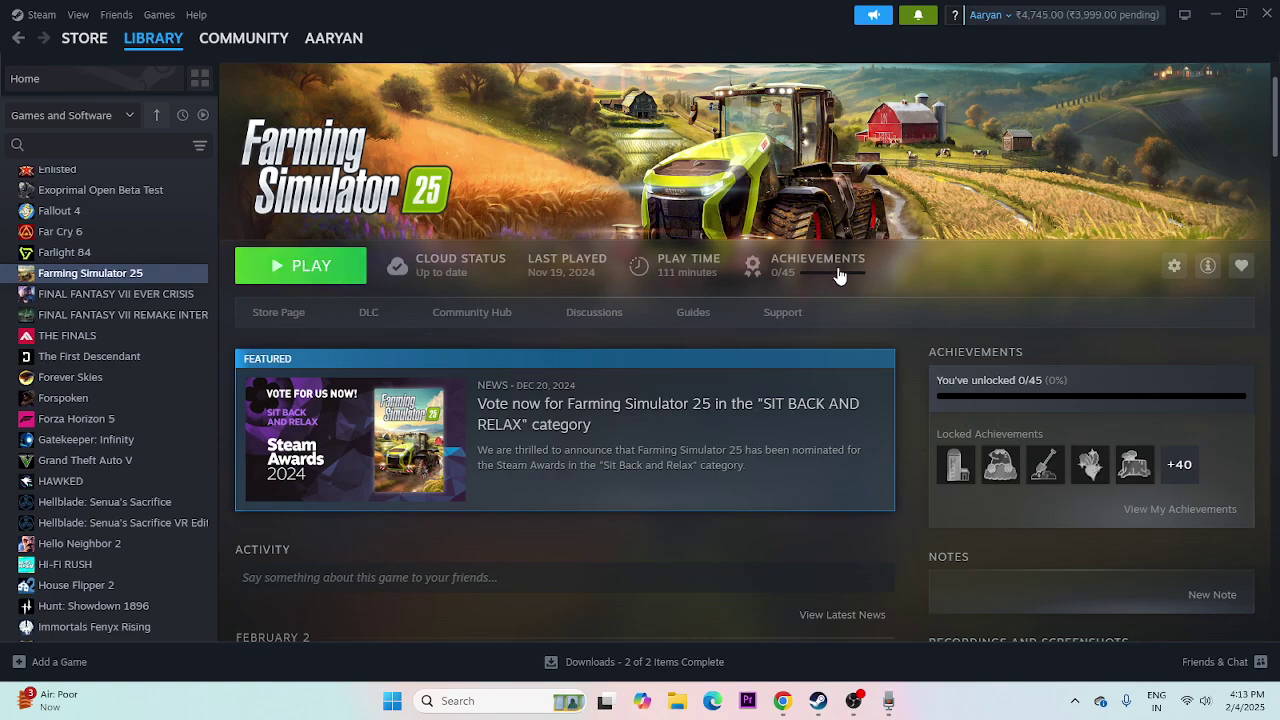
right_click(72, 278)
mouse_move(117, 370)
left_click(115, 395)
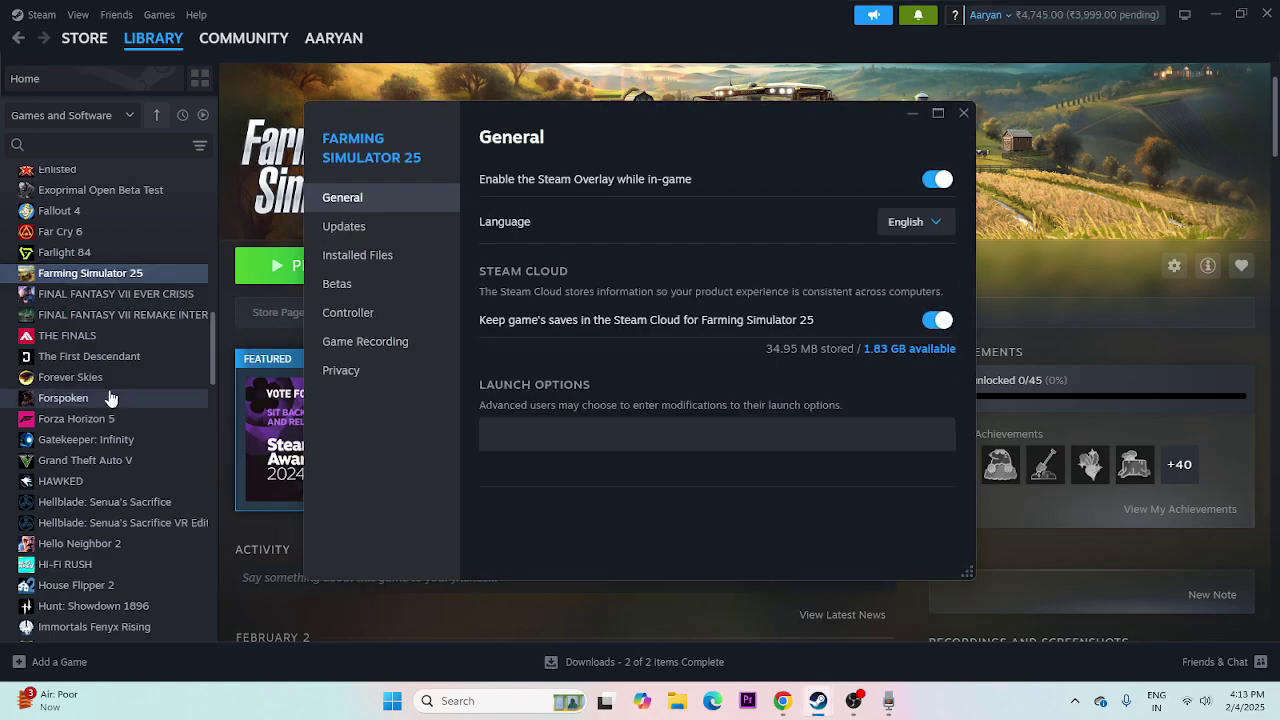
left_click(330, 255)
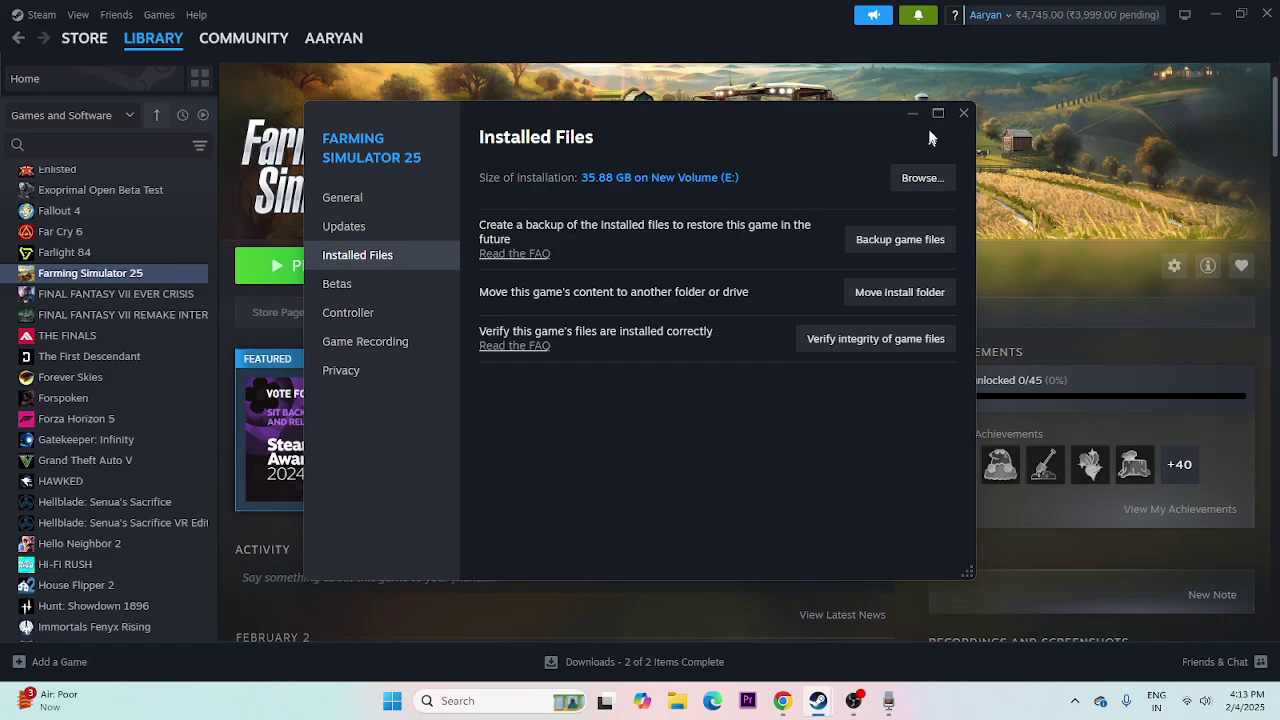
left_click(964, 113)
left_click(1264, 14)
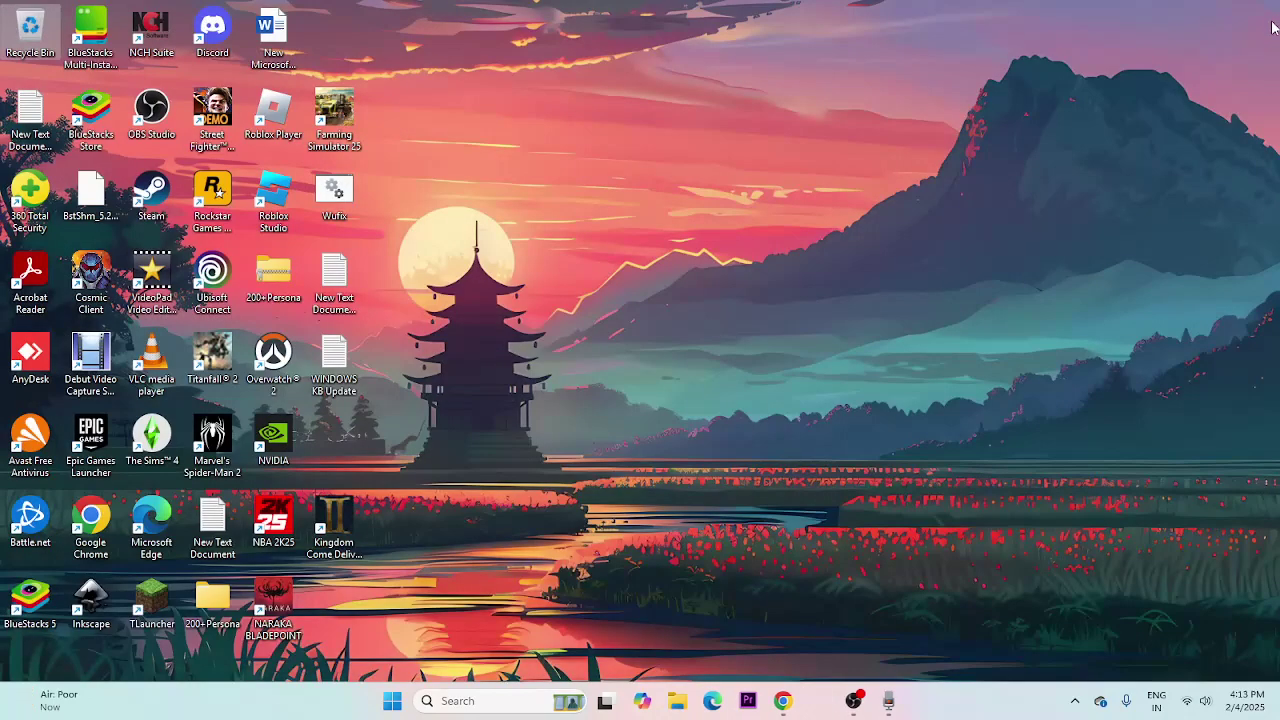
- In File Explorer, open the data folder under New Volume (E:) > SteamLibrary > steamapps > common > Farming Simulator 25
left_click(694, 701)
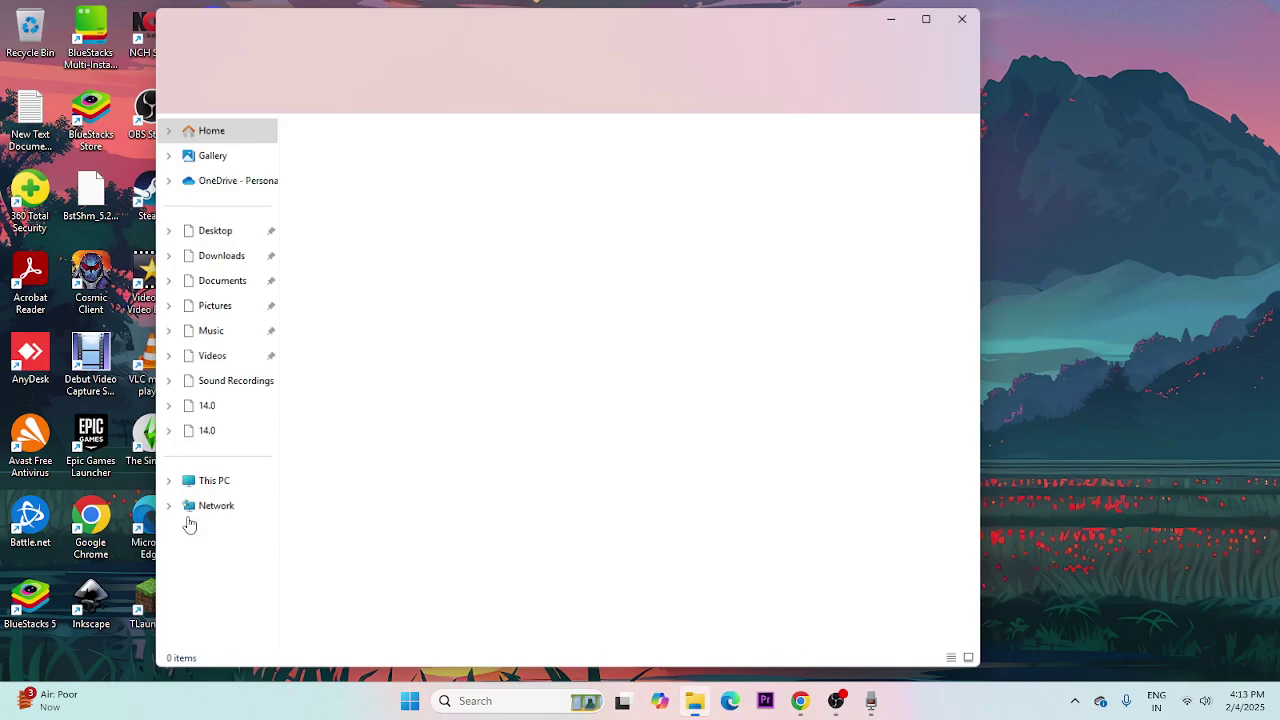
left_click(213, 487)
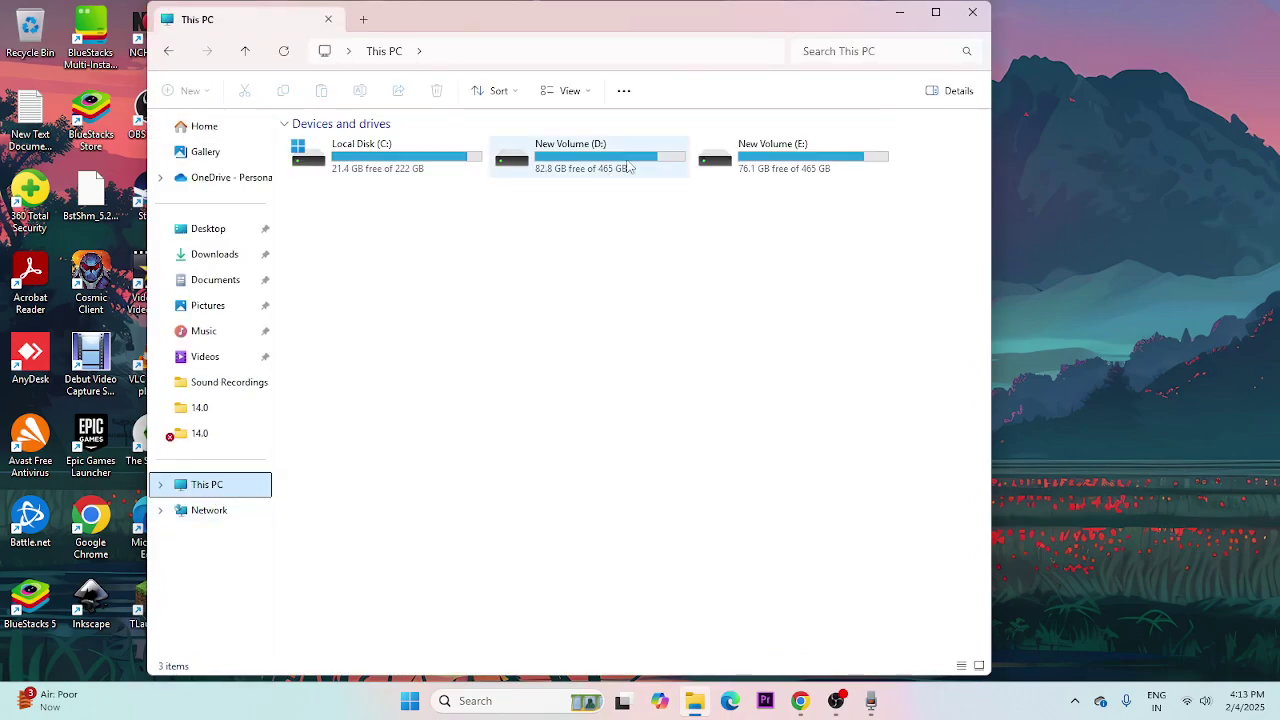
left_click(765, 152)
double_click(765, 152)
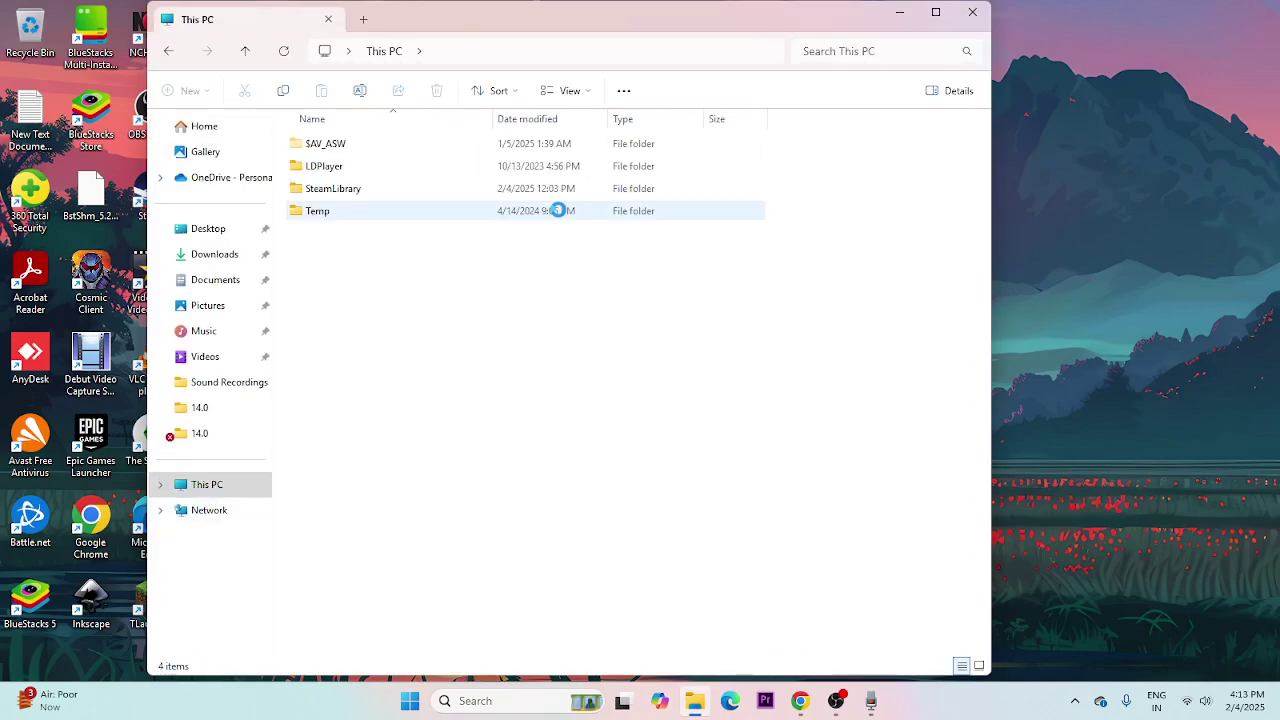
double_click(366, 193)
double_click(352, 146)
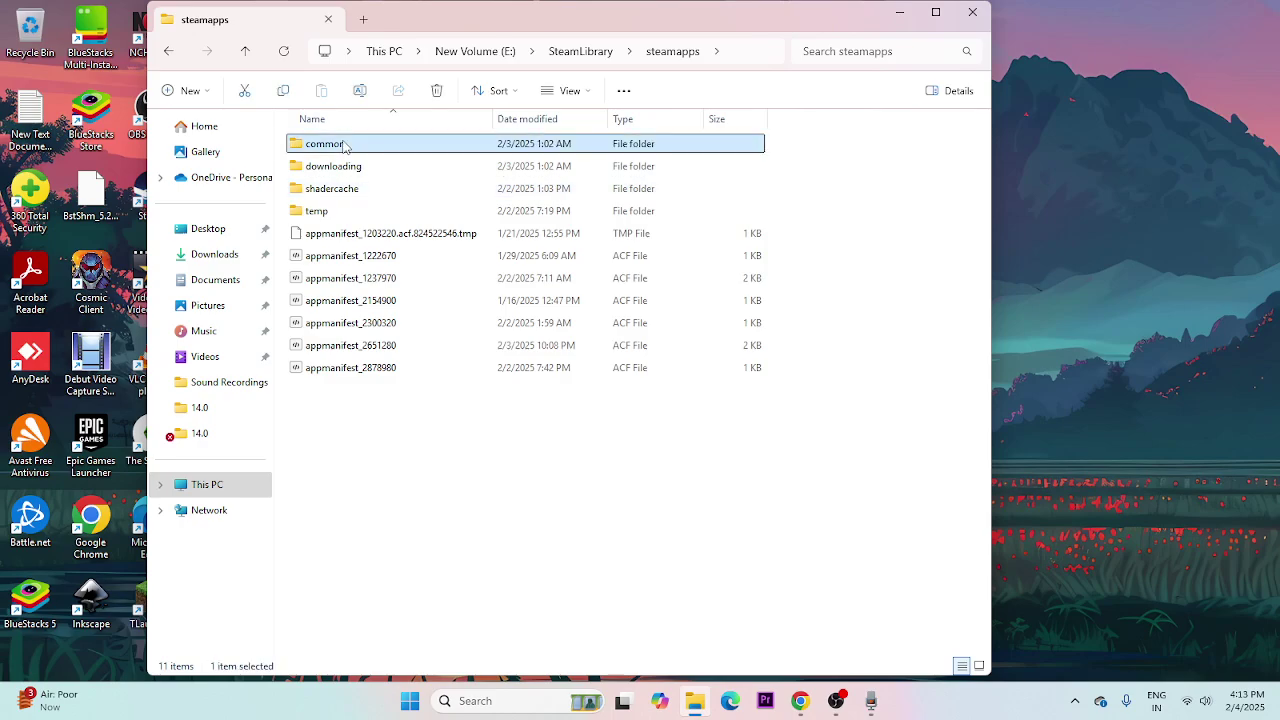
double_click(320, 145)
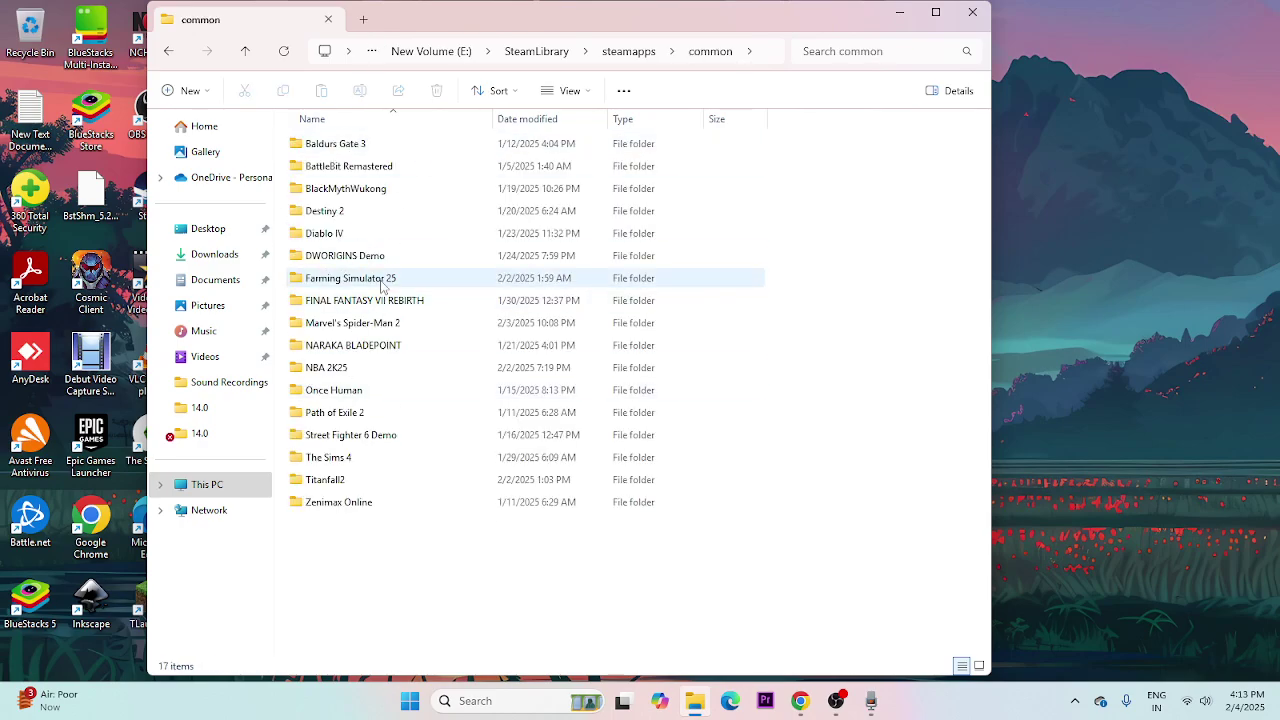
double_click(388, 281)
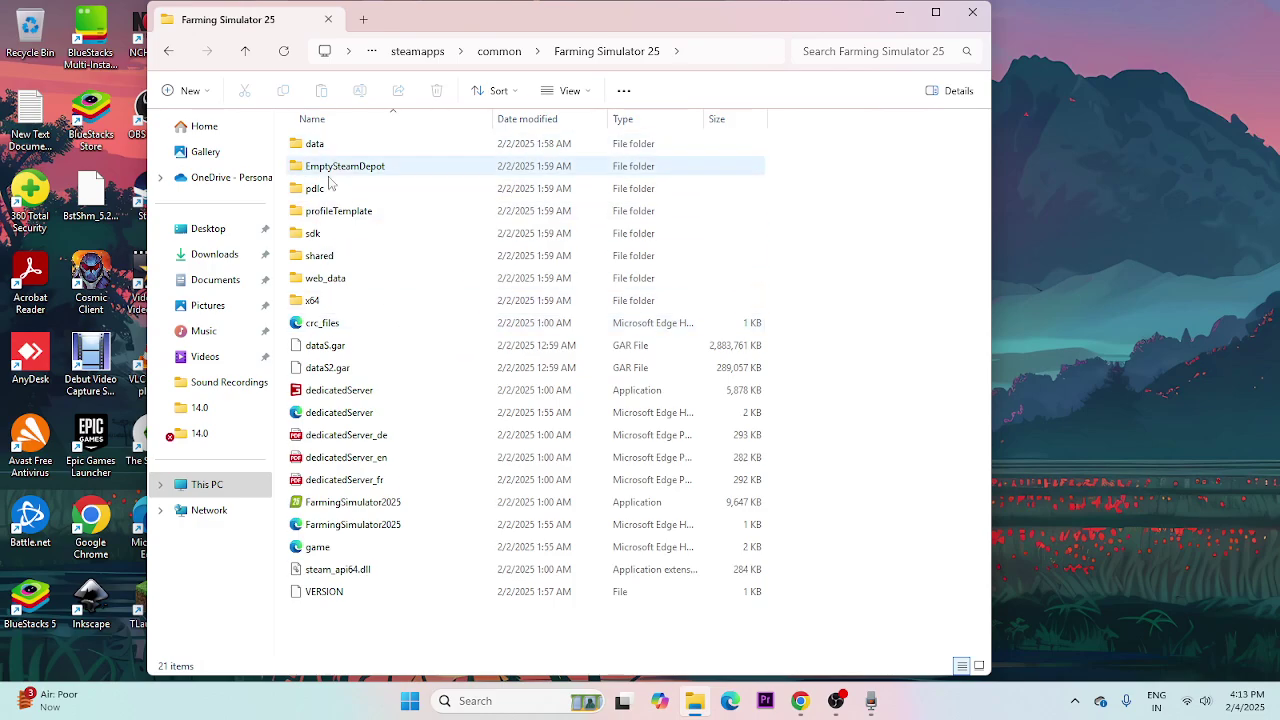
double_click(316, 145)
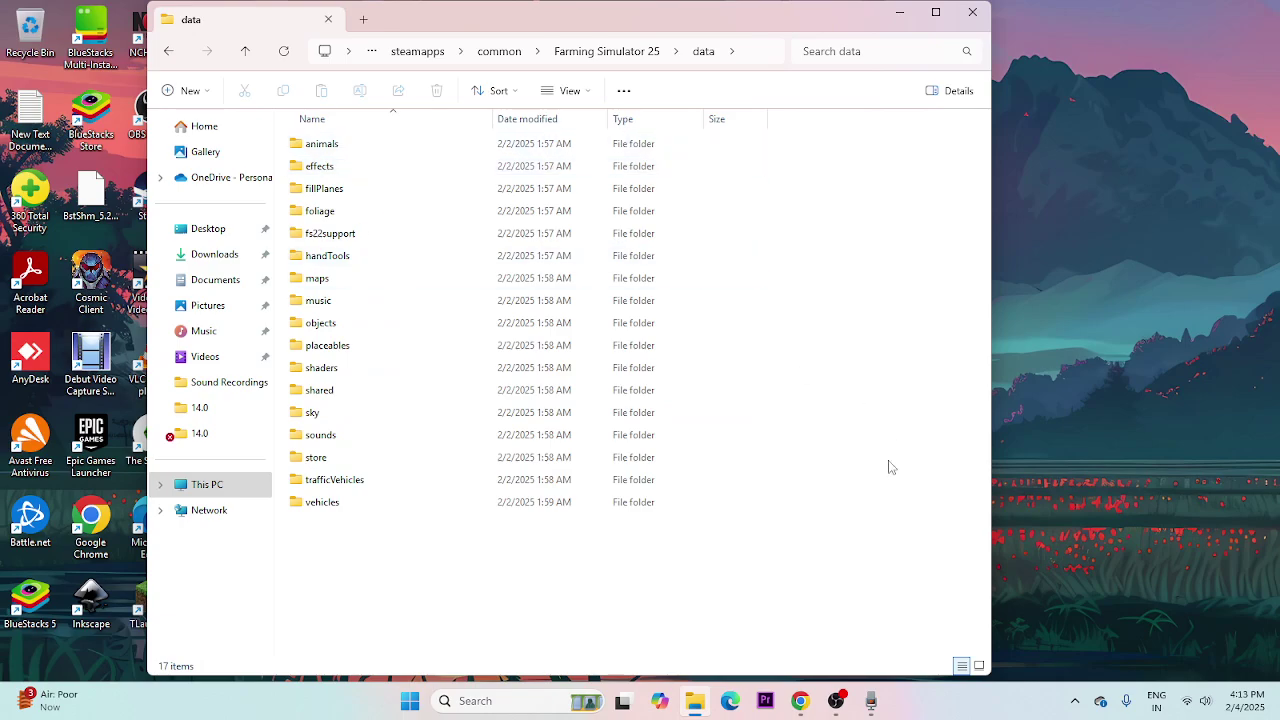
- Switch to Steam and browse to the Farming Simulator 25 installation folder from the game's installed files properties
left_click(898, 12)
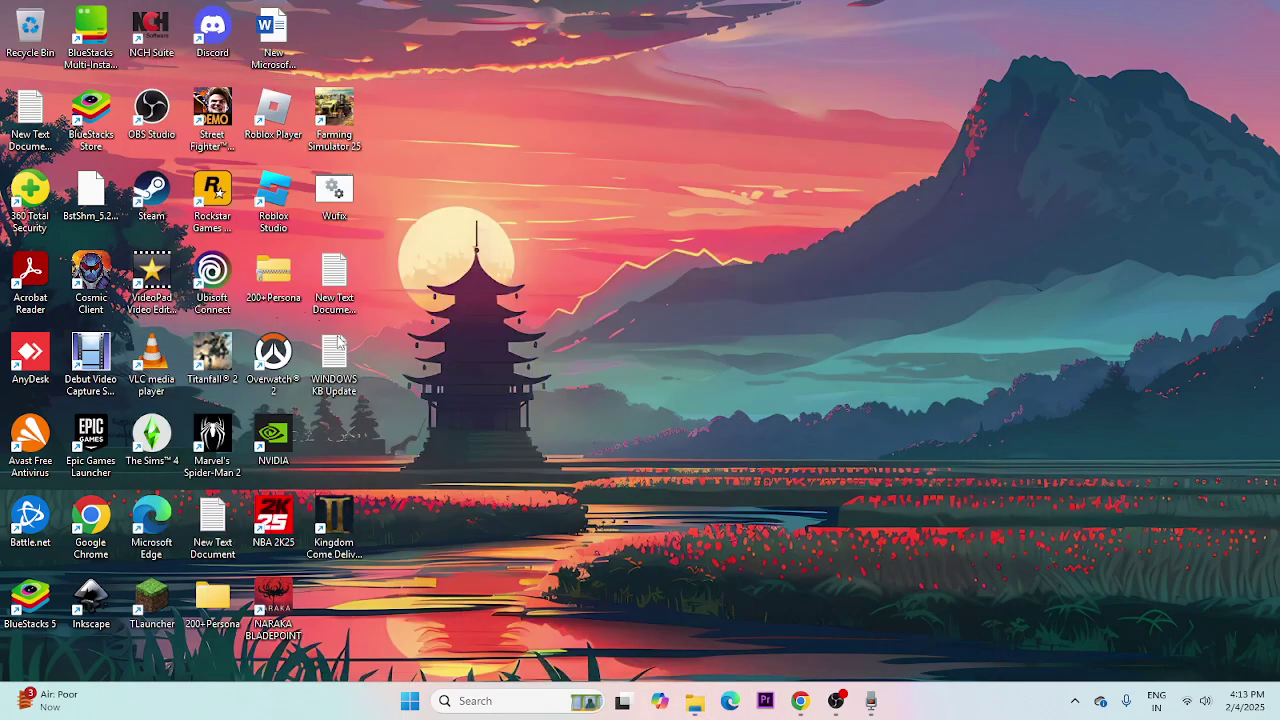
double_click(151, 190)
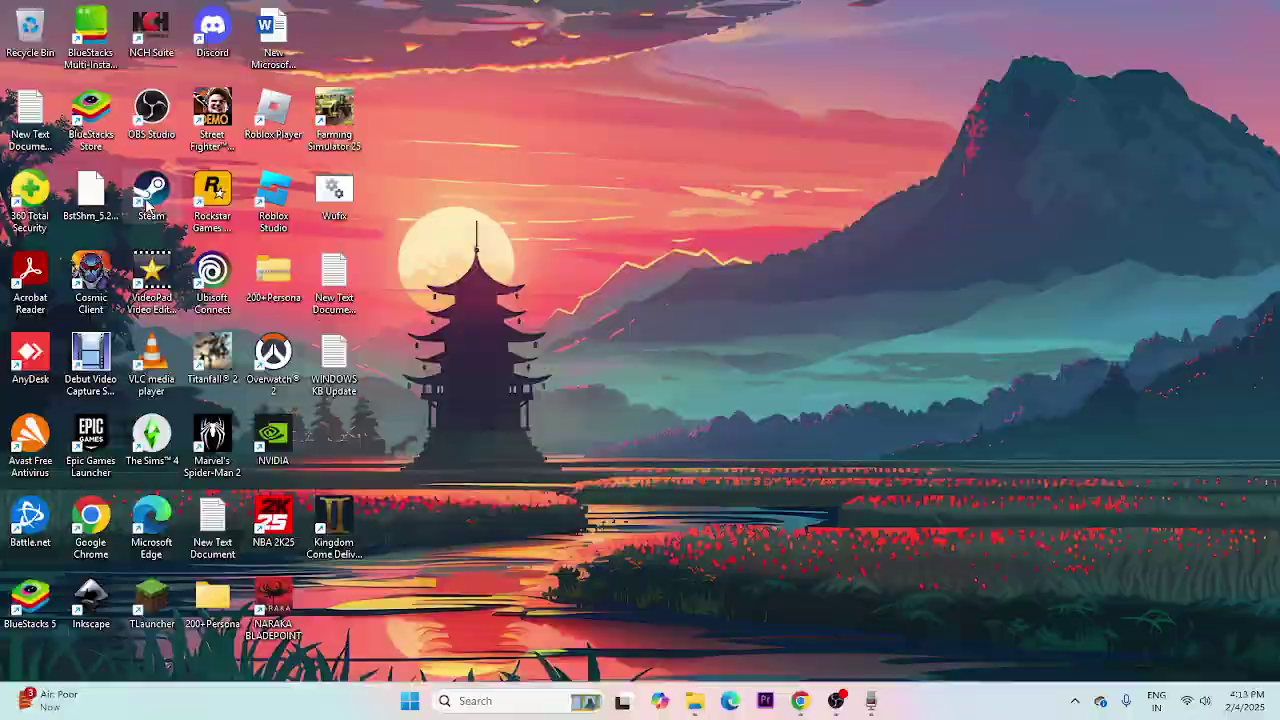
right_click(125, 274)
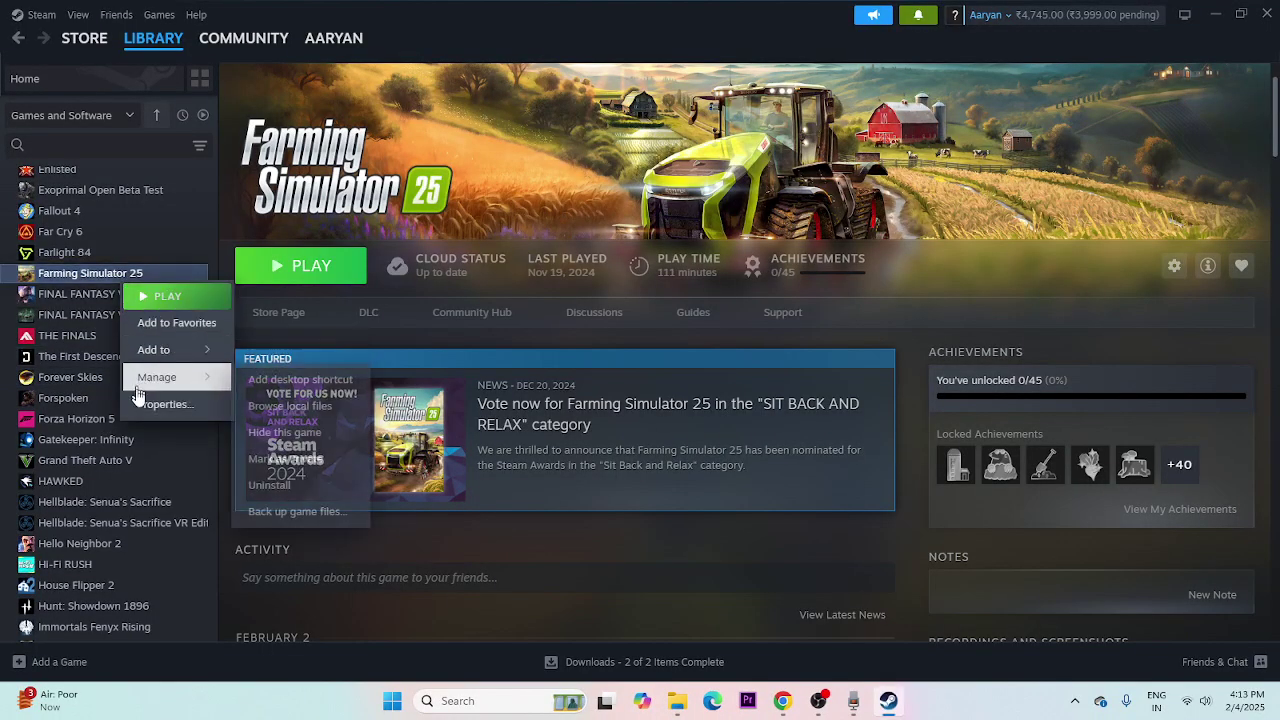
left_click(160, 403)
left_click(358, 255)
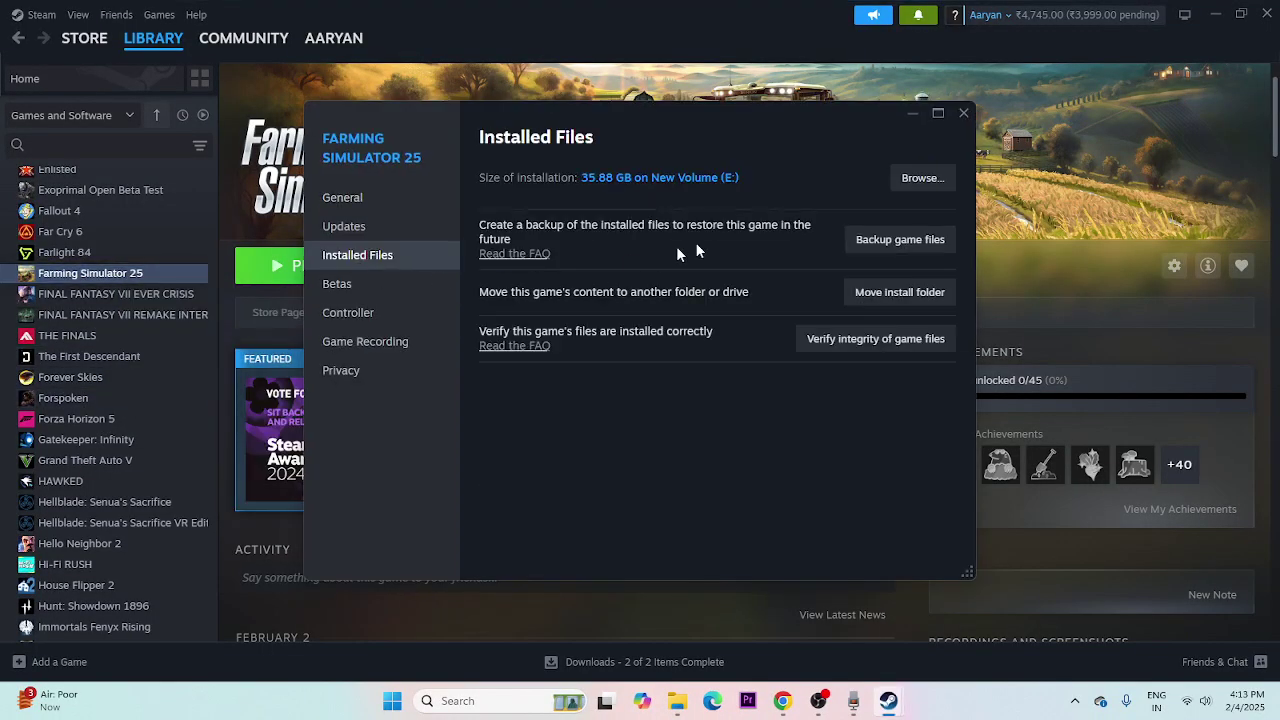
left_click(922, 179)
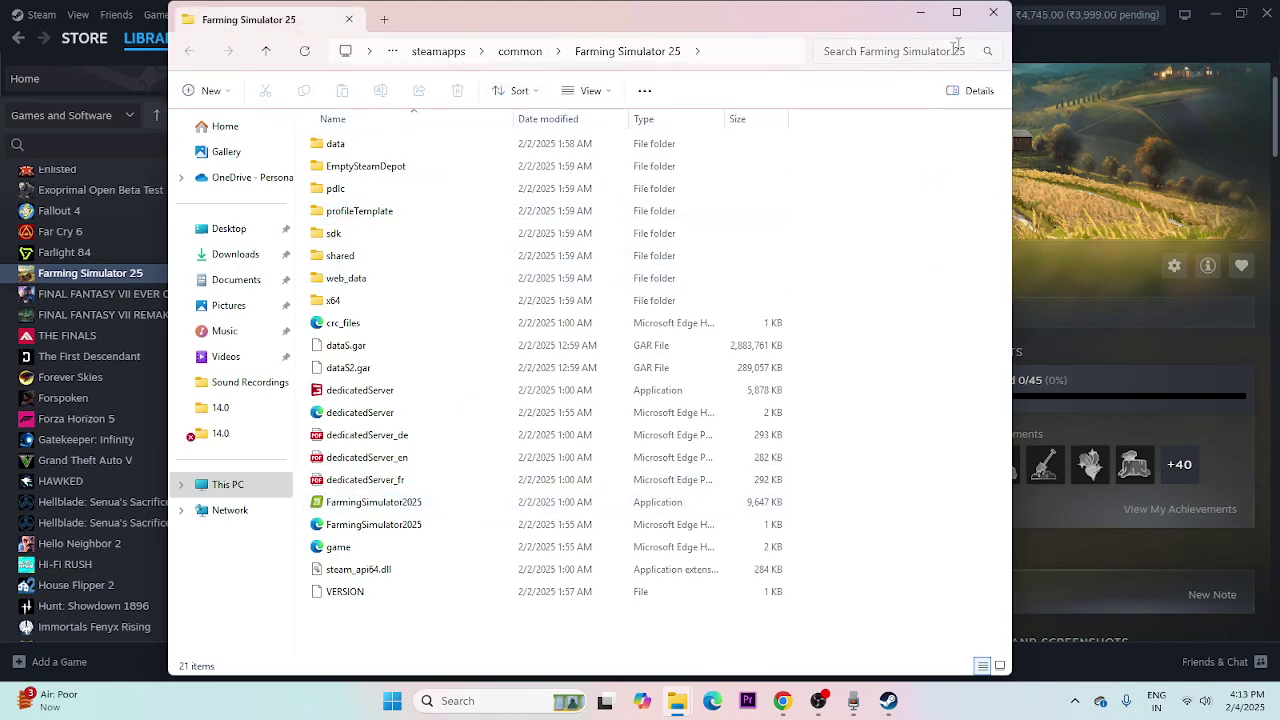
- Close the browsed folder, game properties and Steam, and return to the Farming Simulator 25 folder in the earlier File Explorer window
left_click(995, 13)
left_click(962, 113)
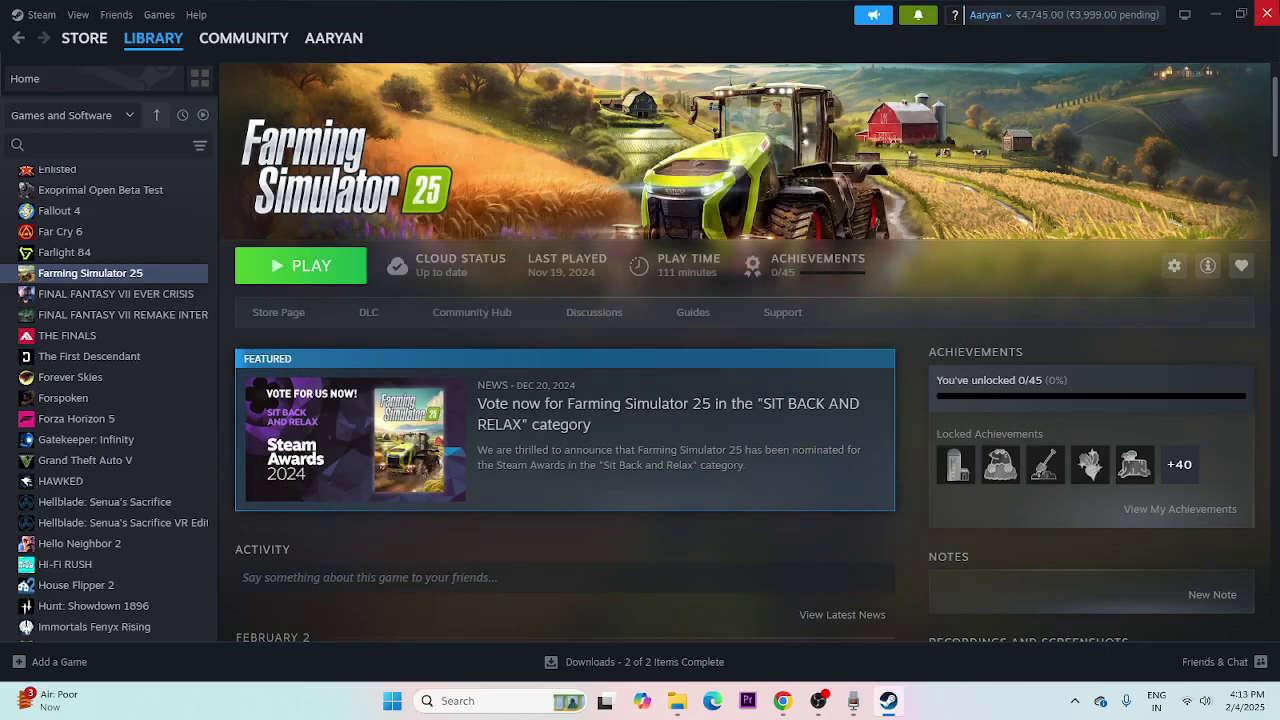
left_click(1264, 14)
left_click(695, 705)
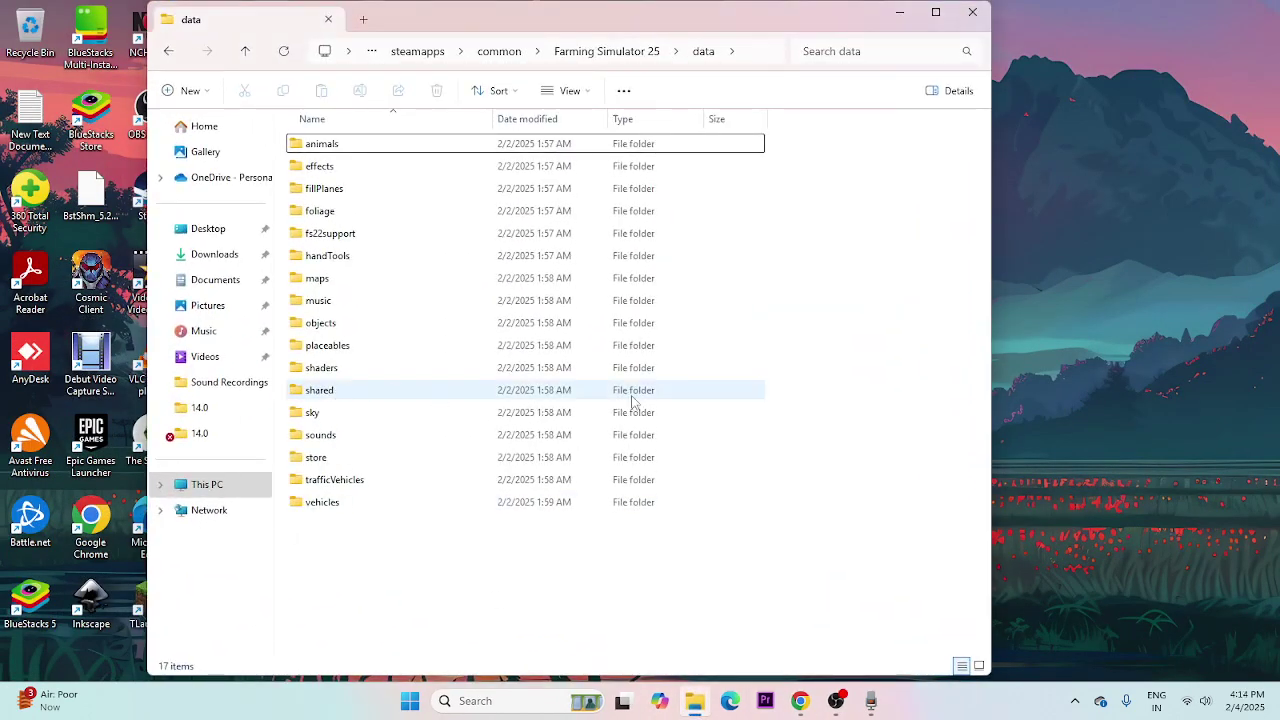
left_click(168, 55)
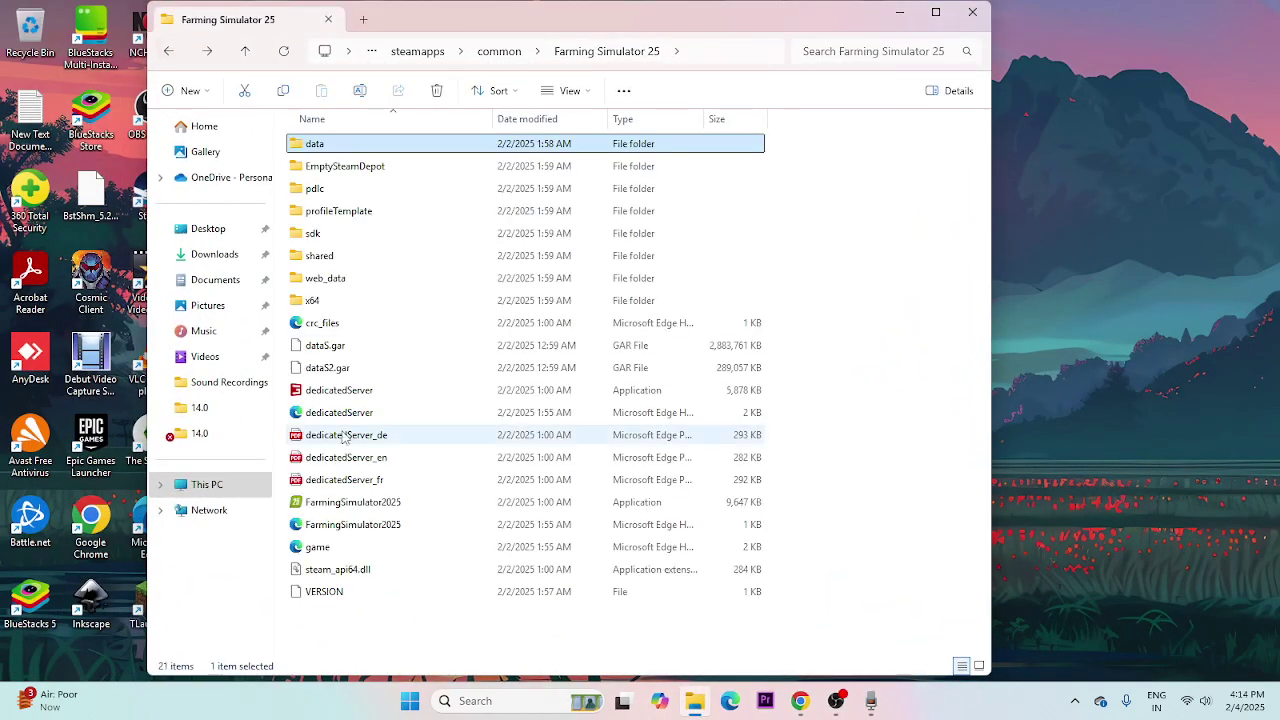
left_click(600, 502)
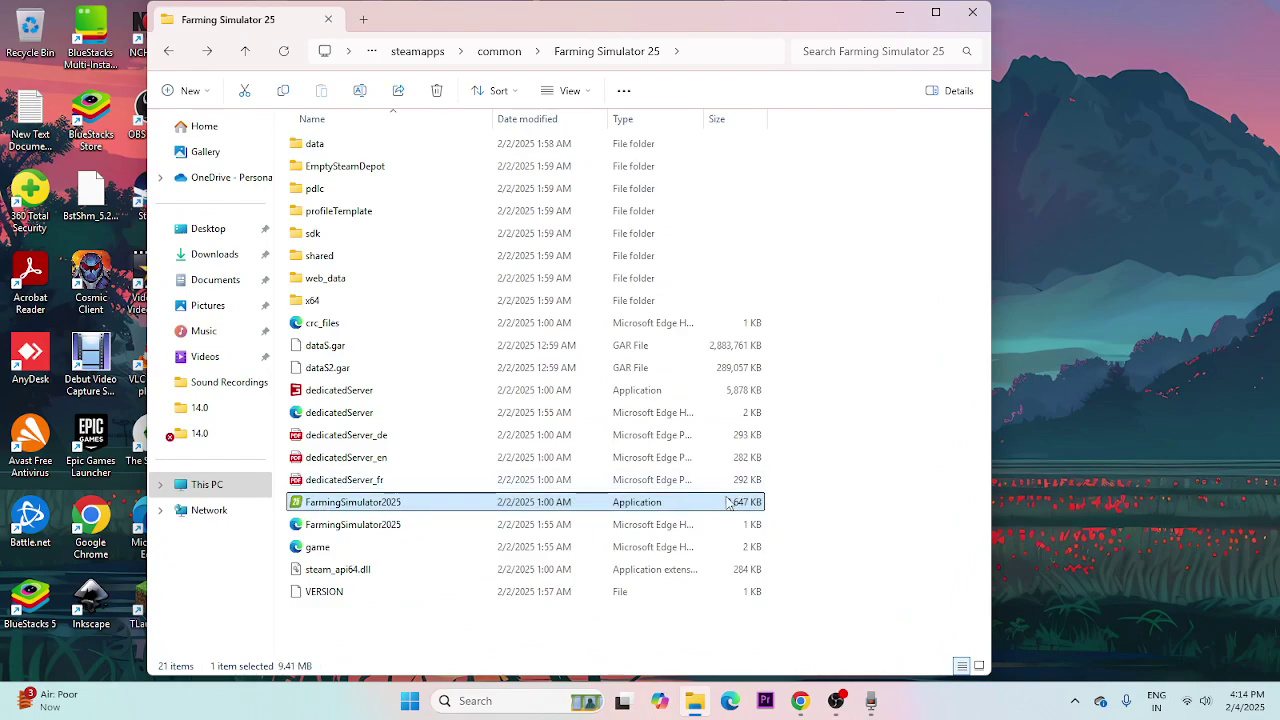
left_click(805, 510)
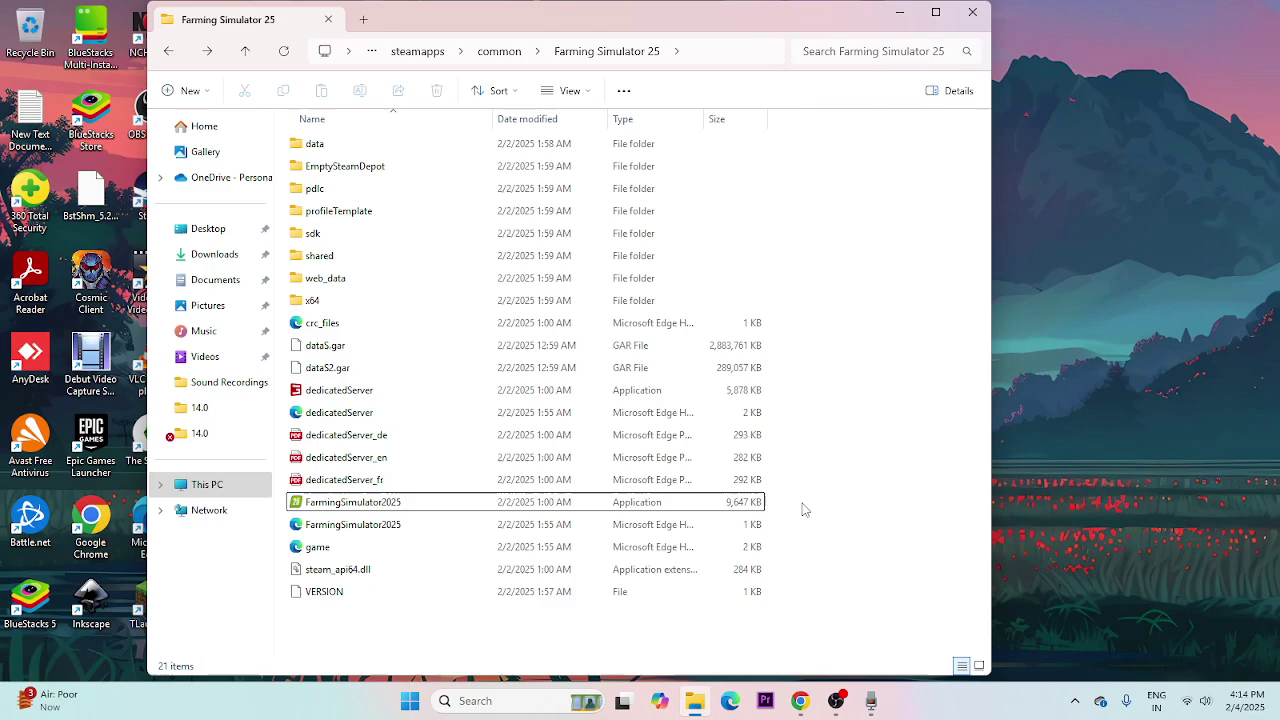
left_click(711, 506)
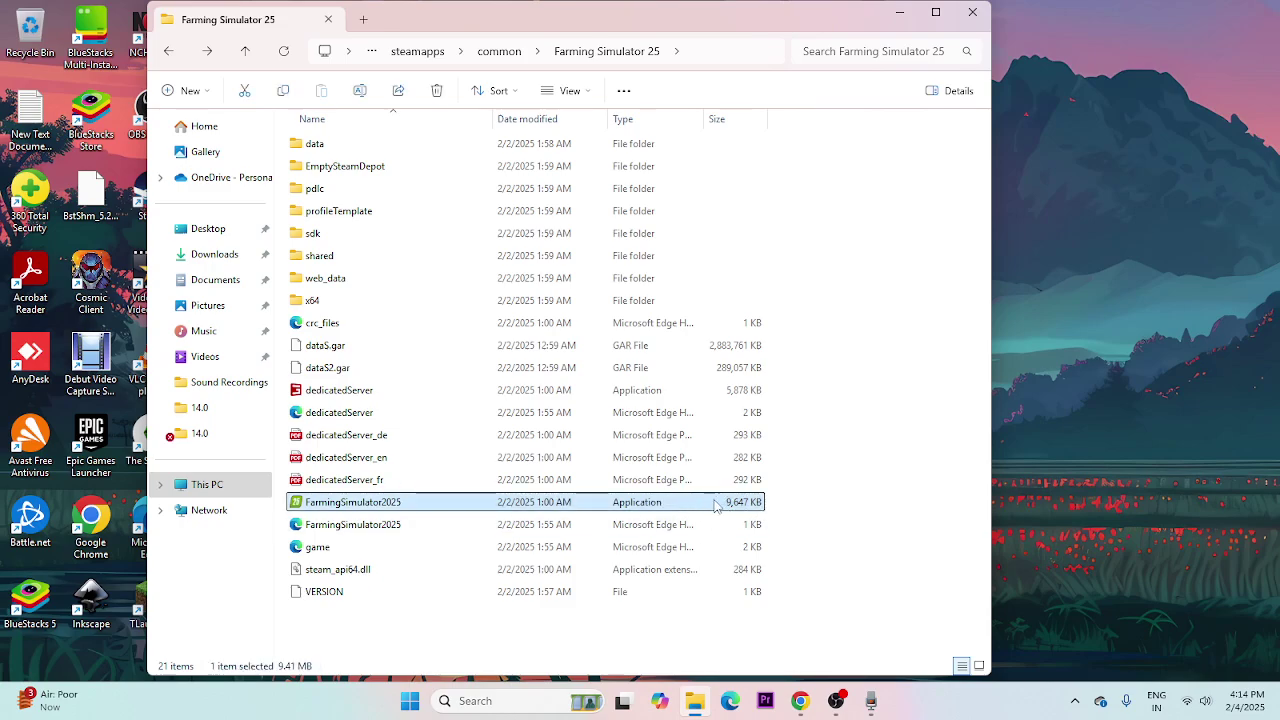
left_click(855, 509)
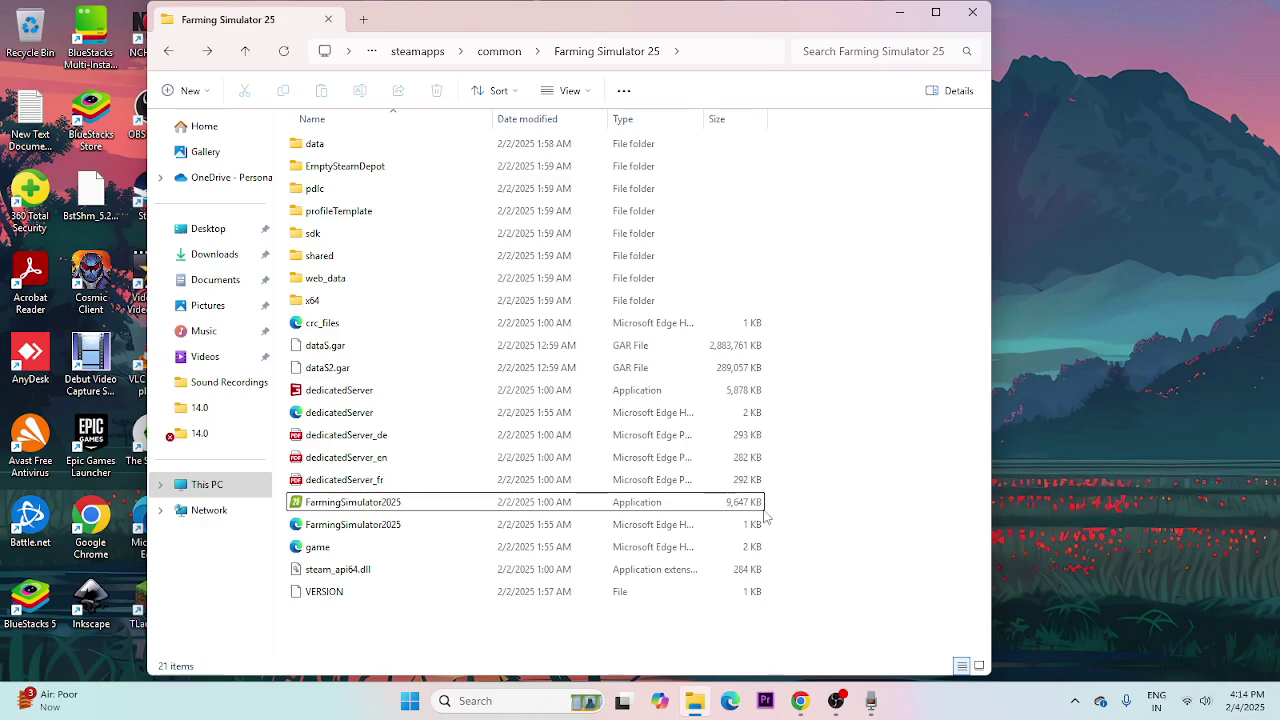
- Set the FarmingSimulator2025 application to run in compatibility mode for Windows 7 and apply the change
left_click(697, 508)
right_click(722, 514)
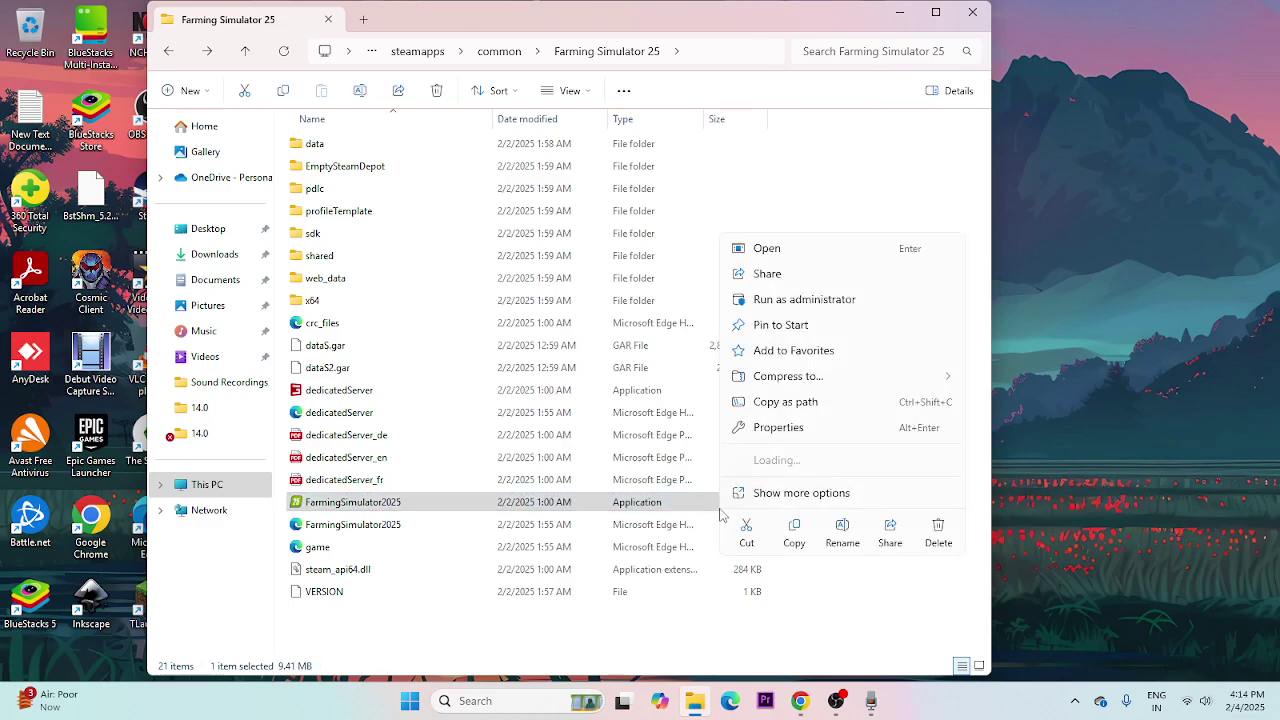
left_click(780, 569)
left_click(783, 497)
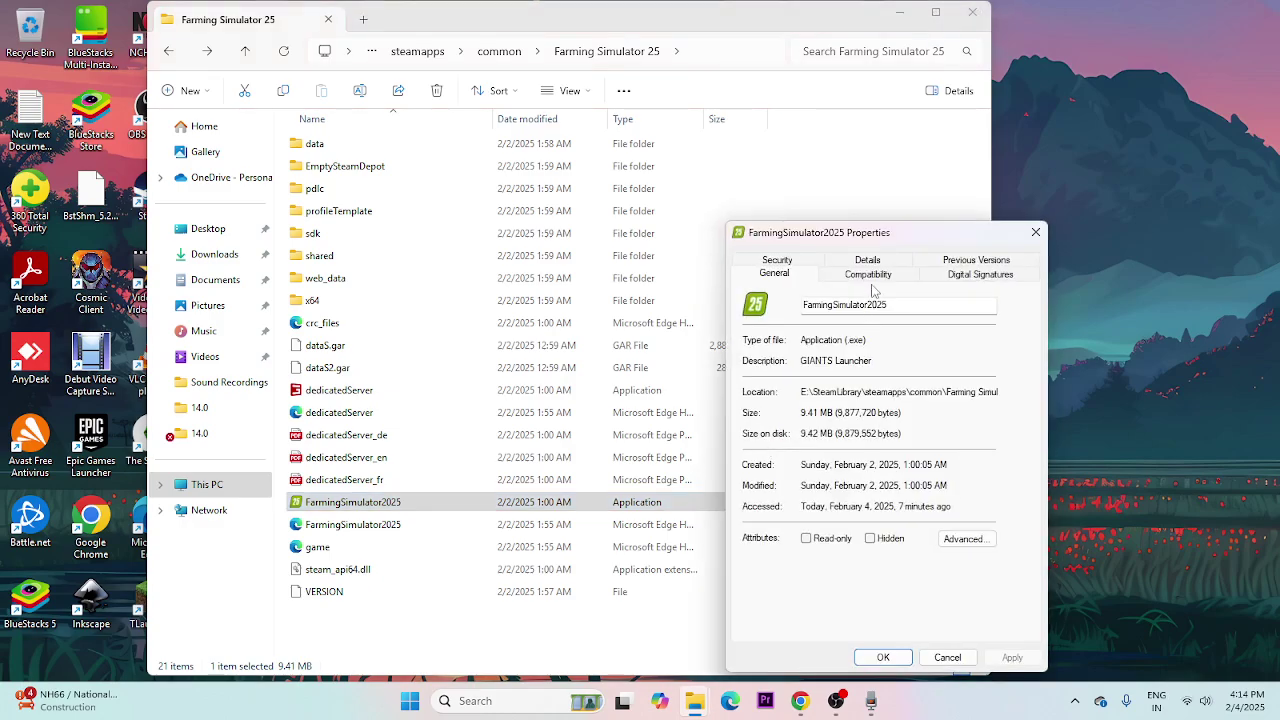
left_click(869, 277)
left_click(755, 383)
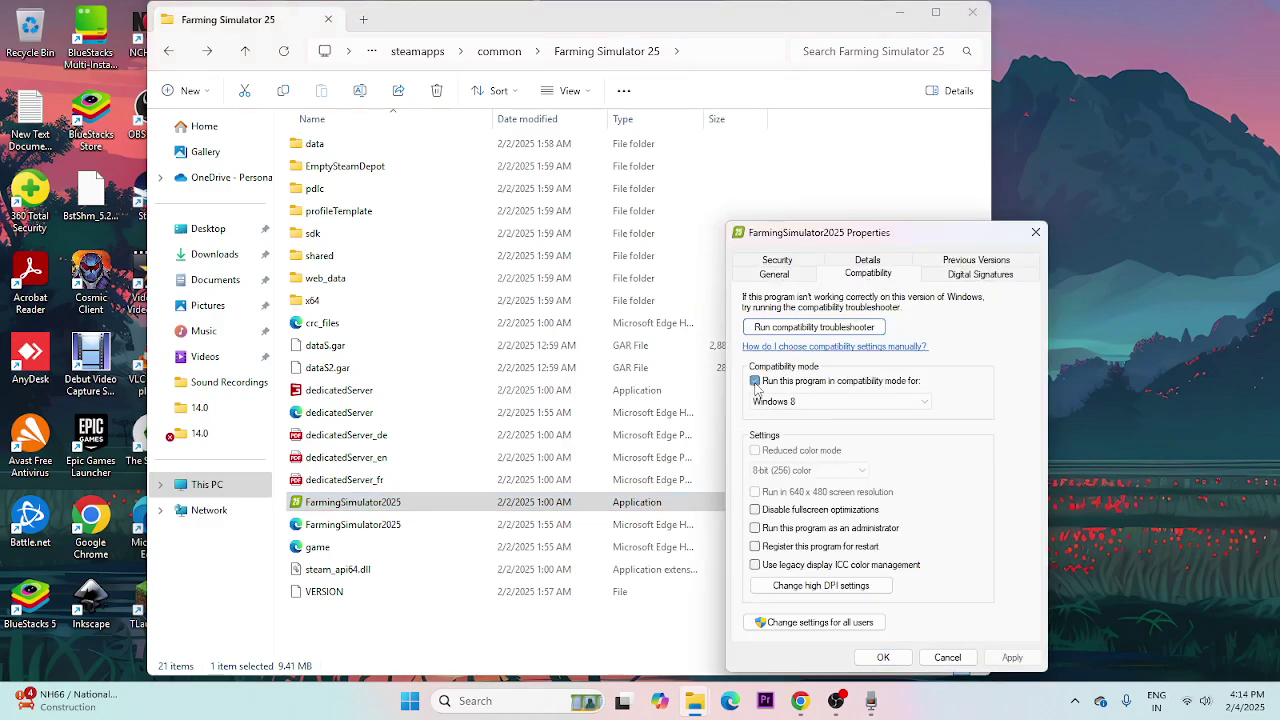
left_click(829, 401)
left_click(830, 447)
left_click(1012, 657)
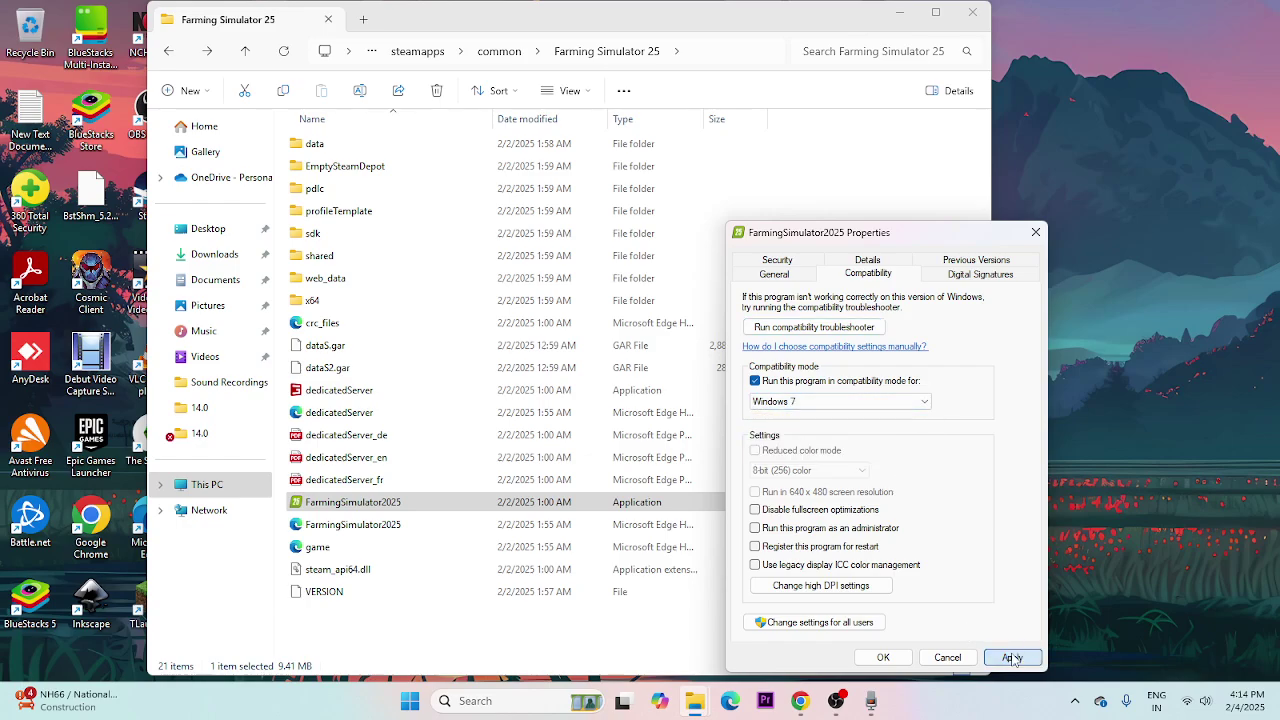
left_click(883, 657)
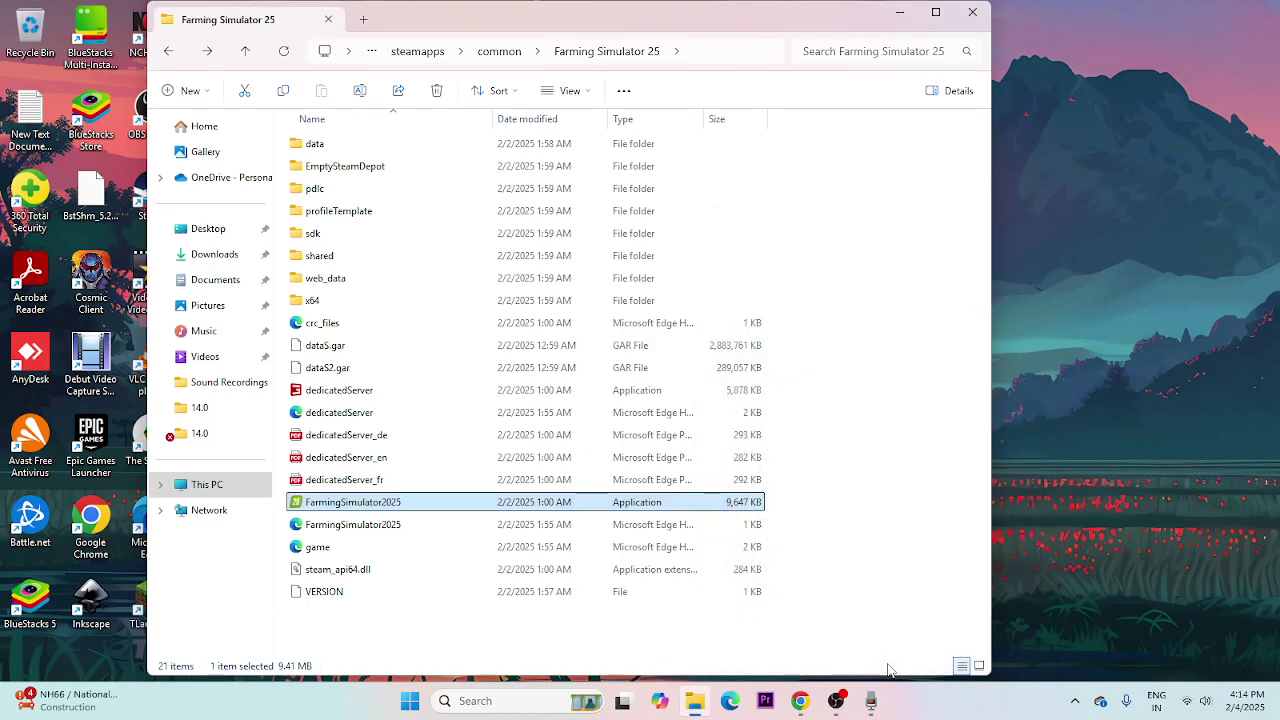
- Set the FarmingSimulator2025 application to run as an administrator, apply the change, and close the game folder
right_click(662, 508)
left_click(718, 488)
left_click(726, 490)
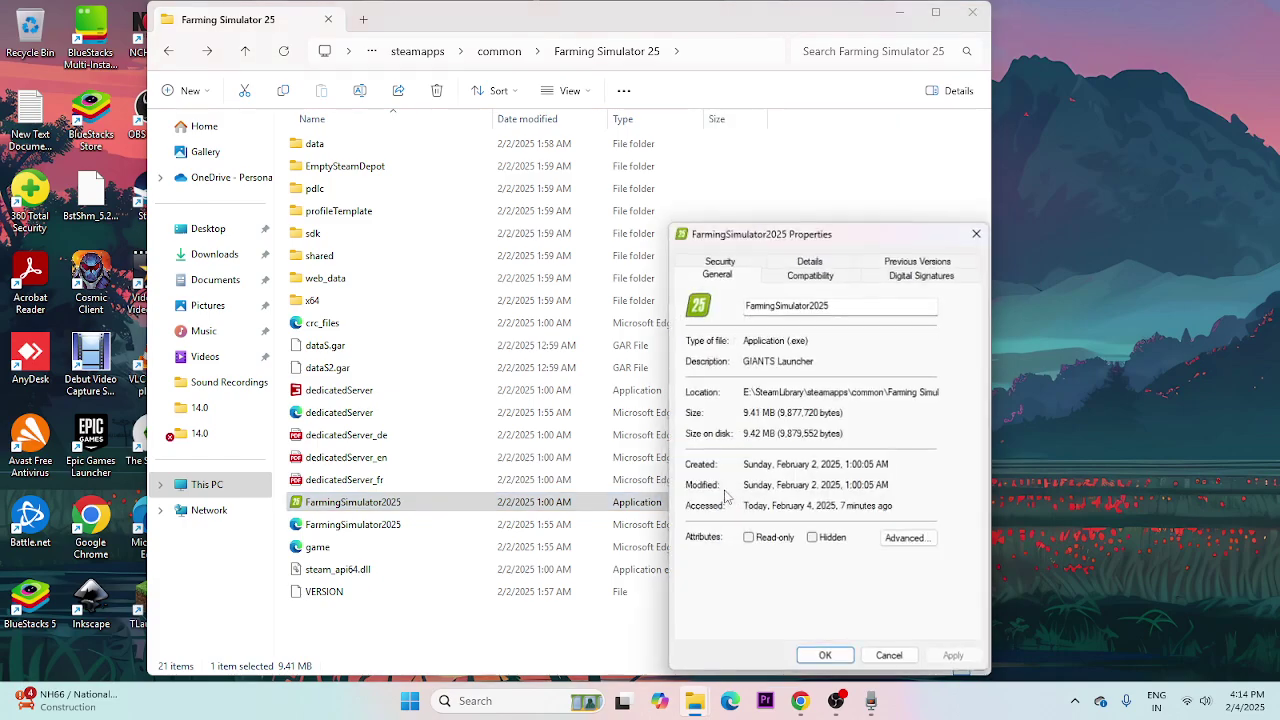
left_click(814, 276)
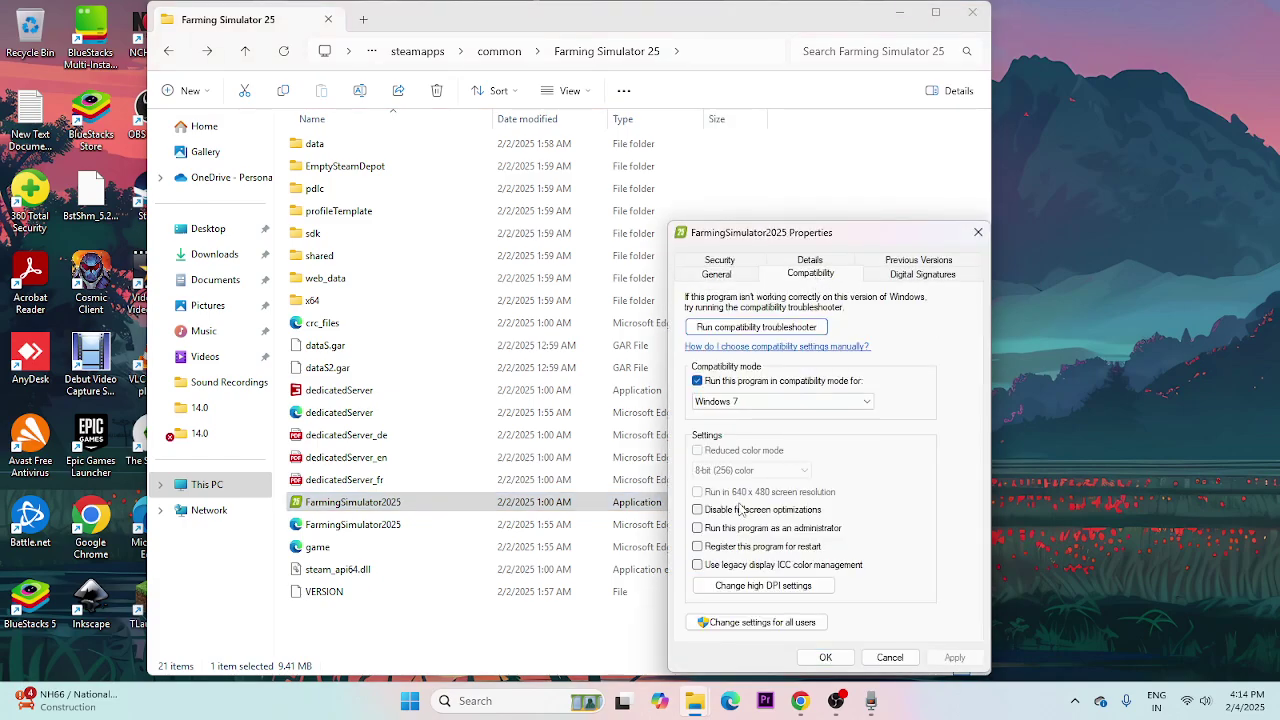
left_click(698, 528)
left_click(954, 658)
left_click(825, 658)
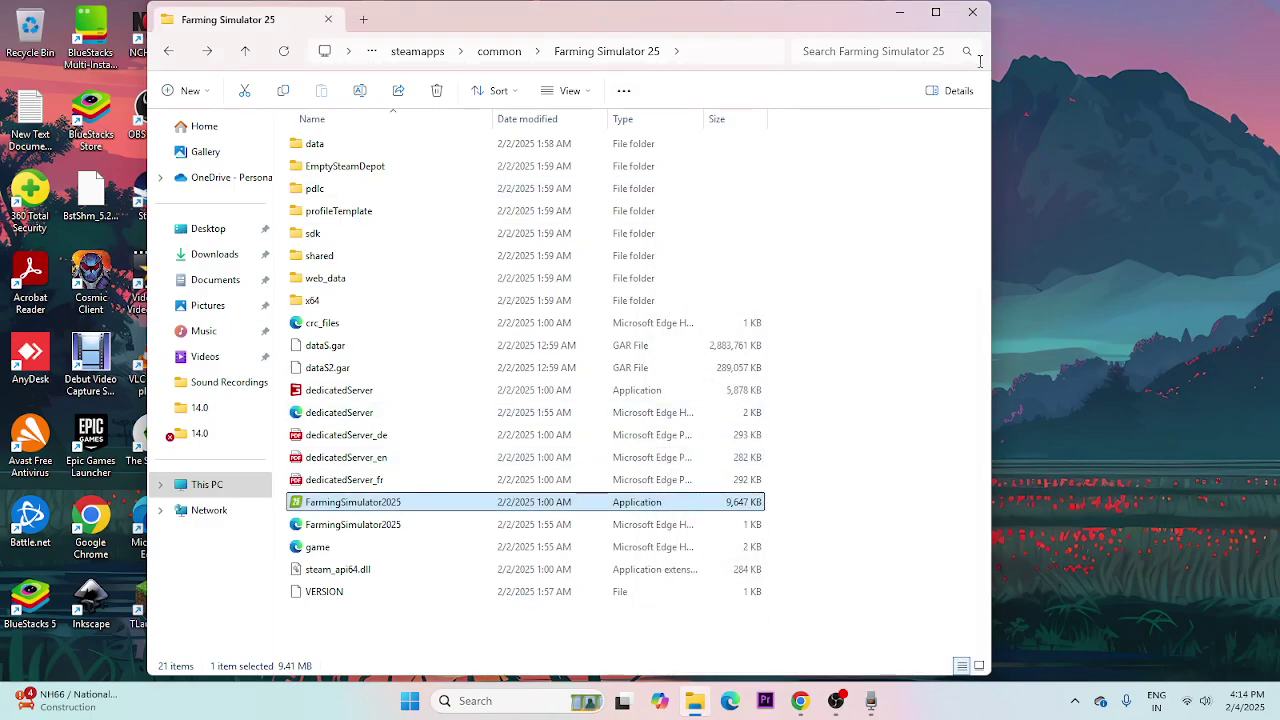
left_click(972, 18)
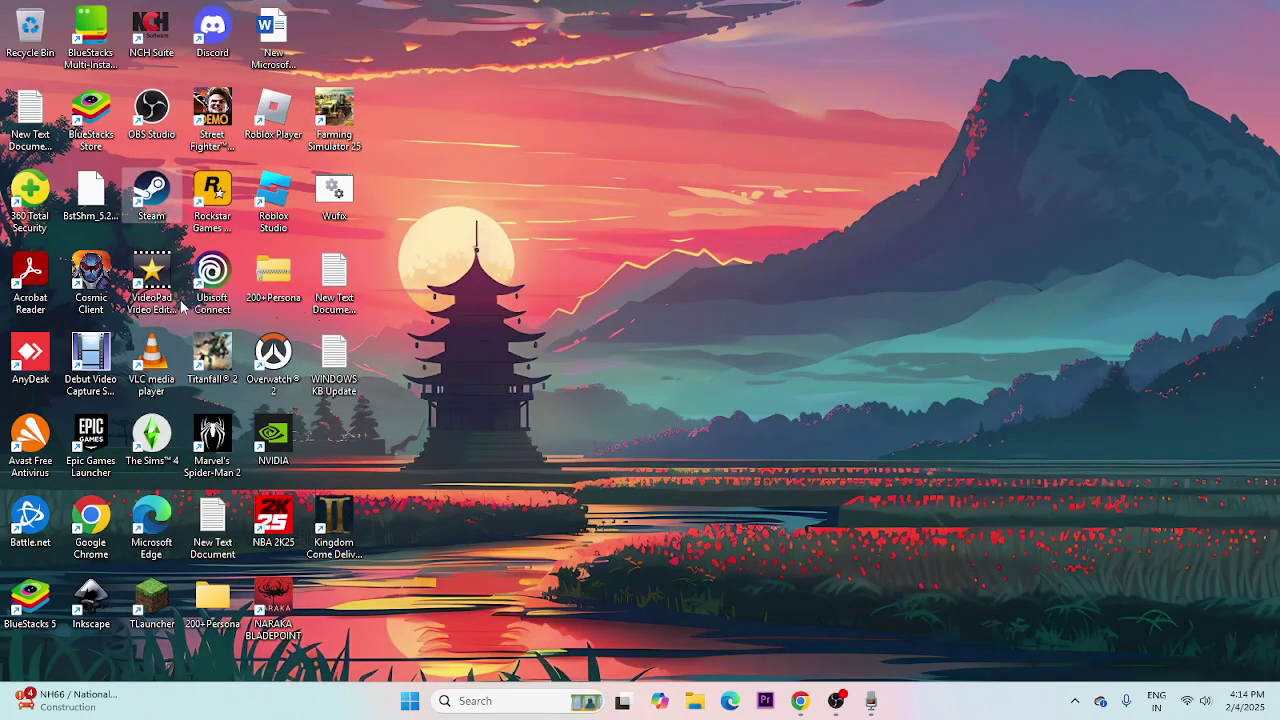
- Open Steam, and in a new File Explorer window browse to the My Games folder in Documents
double_click(151, 192)
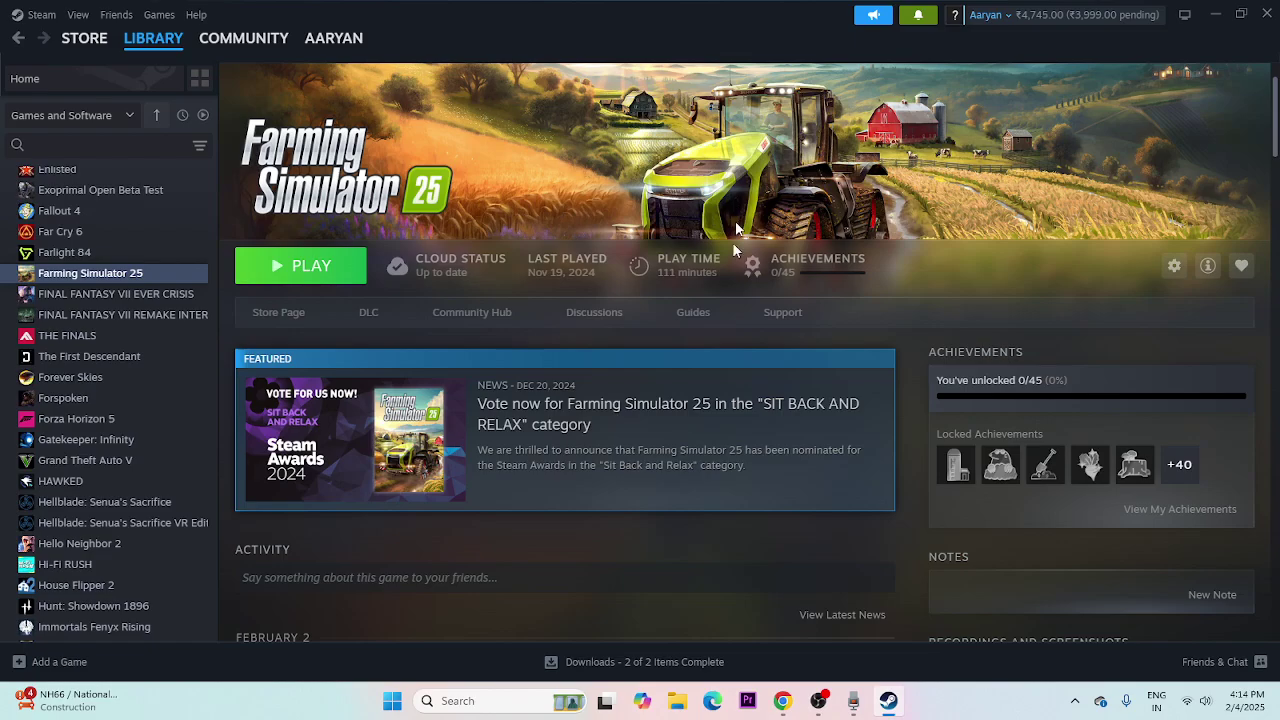
left_click(677, 703)
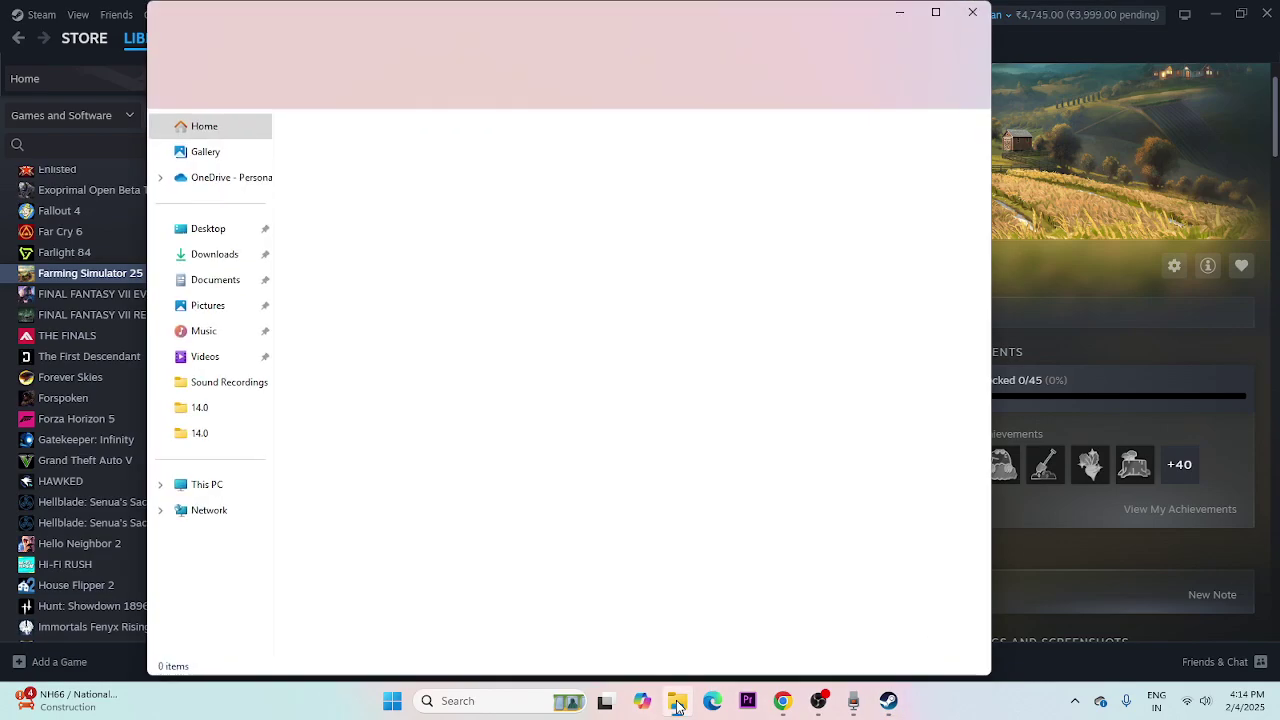
left_click(206, 486)
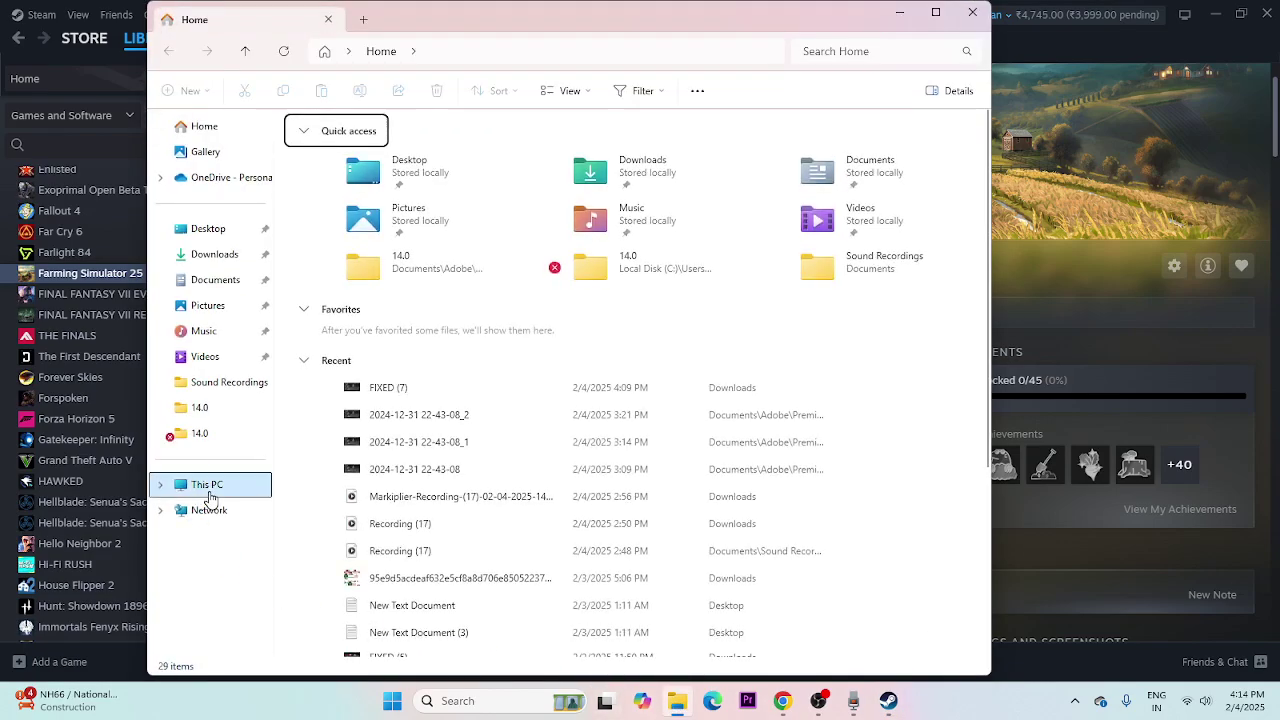
left_click(224, 257)
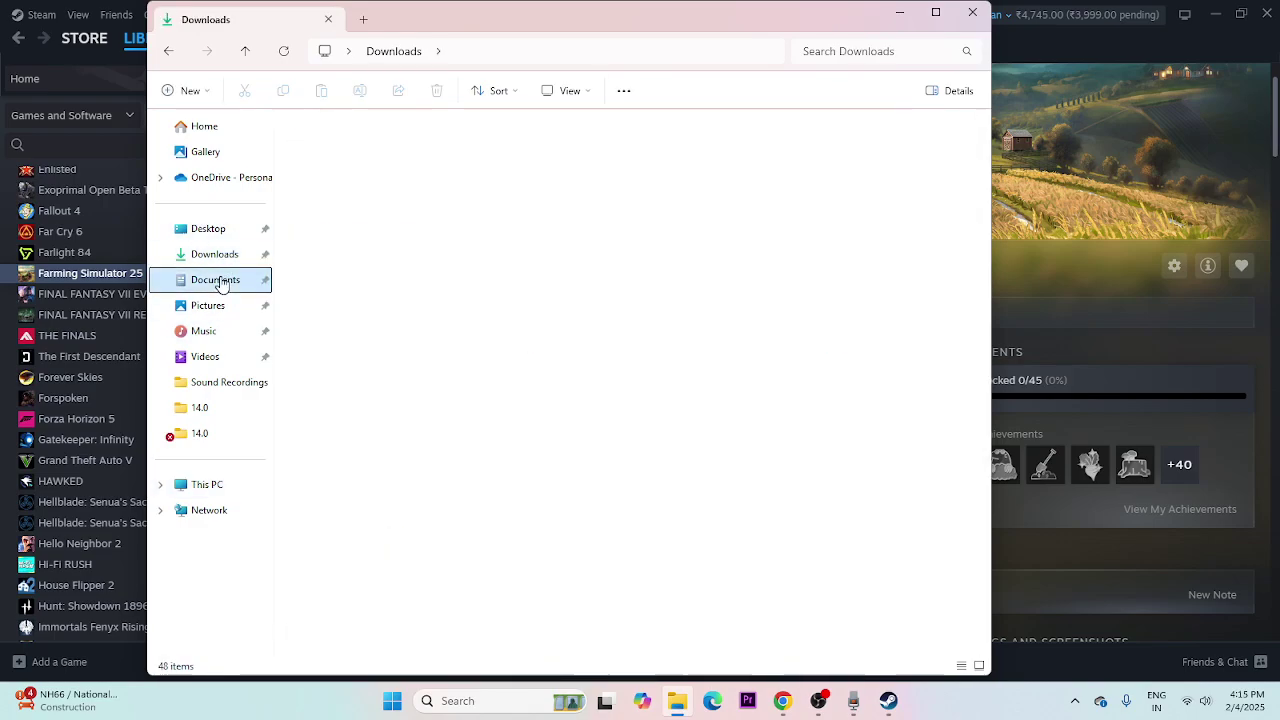
double_click(325, 188)
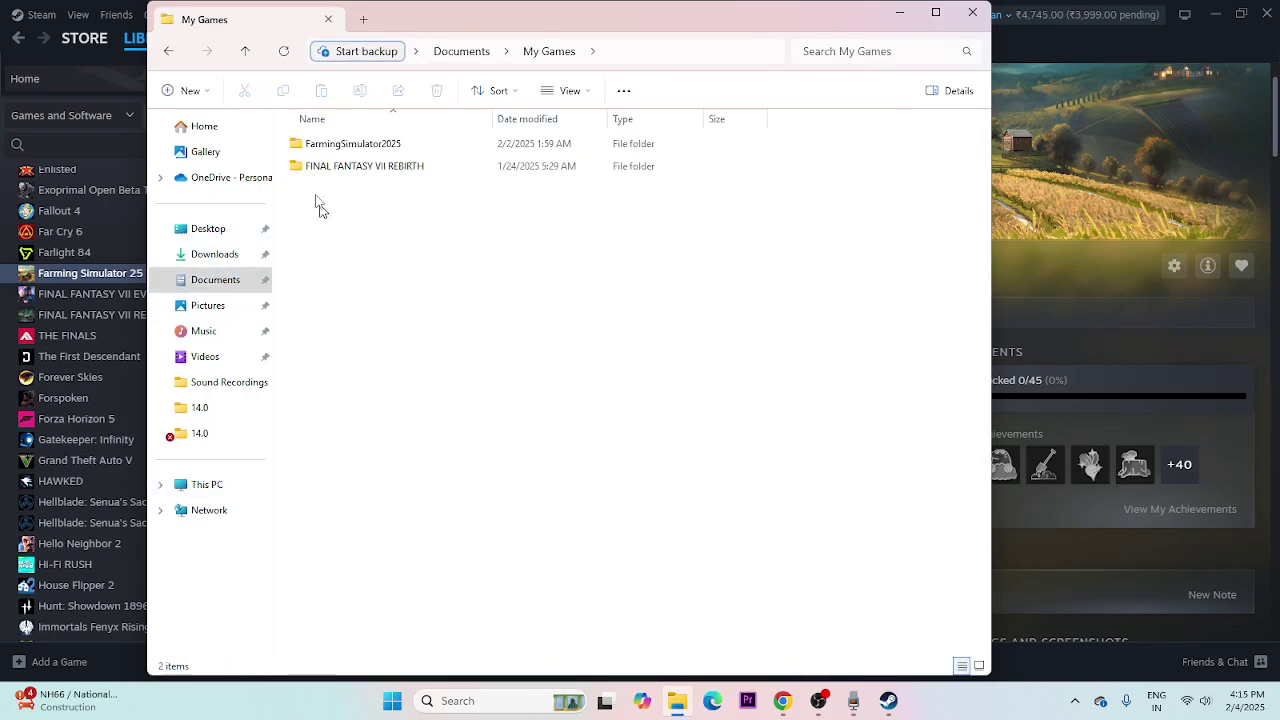
- Delete the FarmingSimulator2025 folder from My Games and close the File Explorer window
left_click(392, 152)
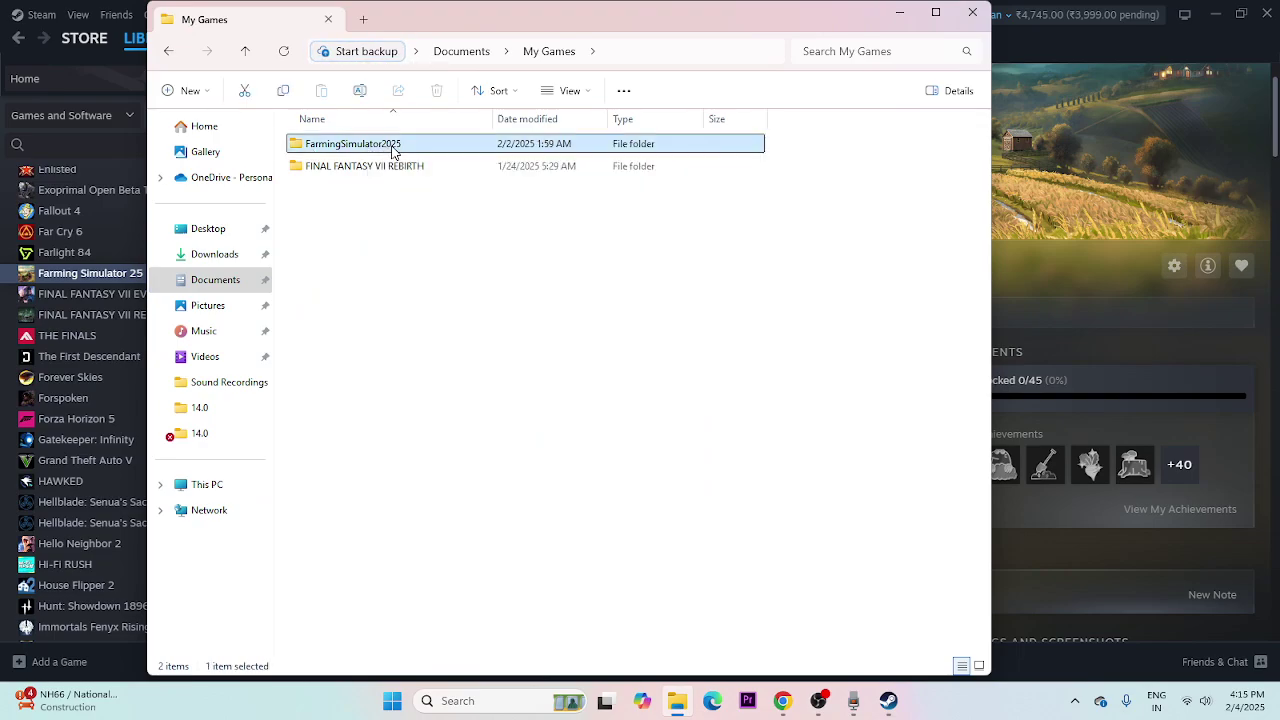
right_click(392, 152)
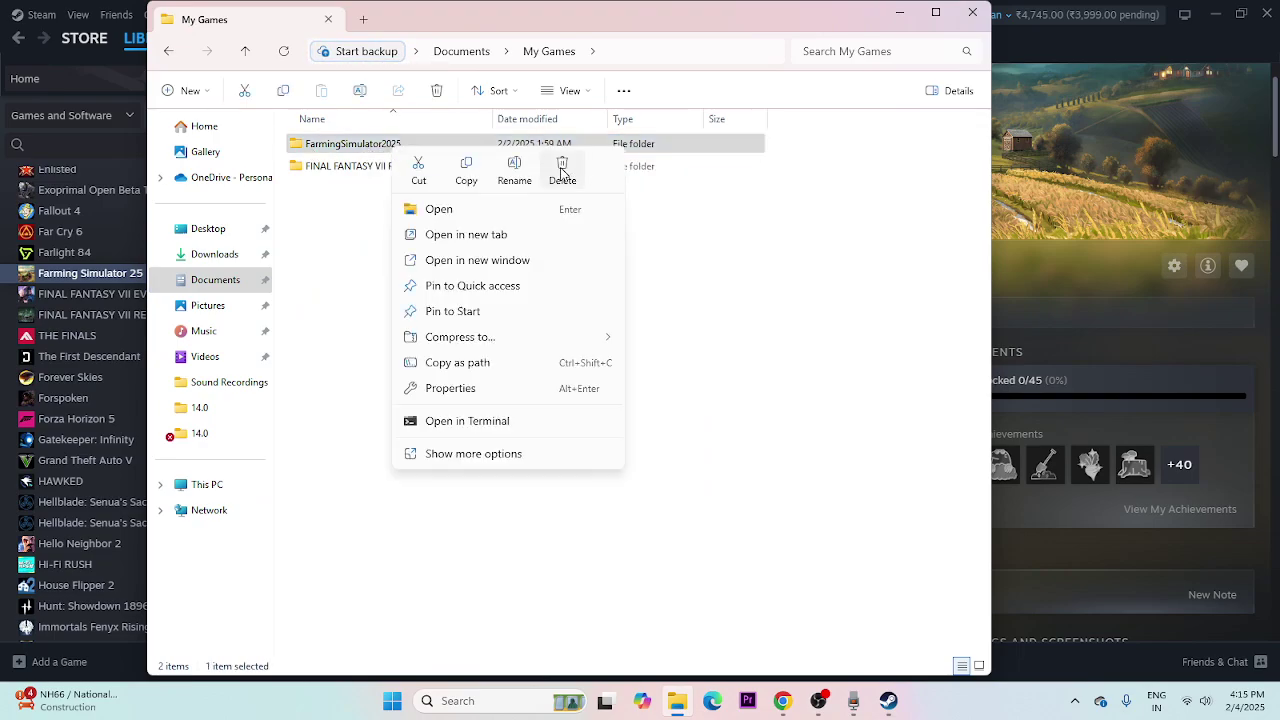
left_click(560, 168)
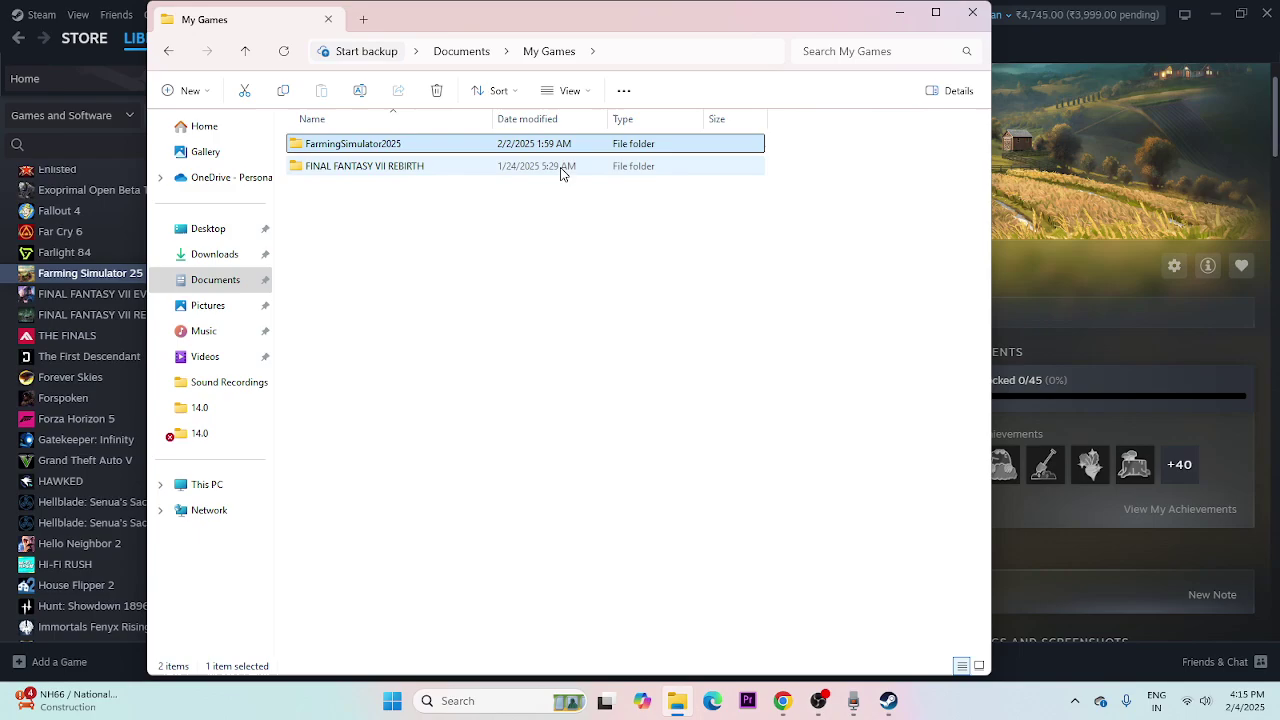
left_click(972, 12)
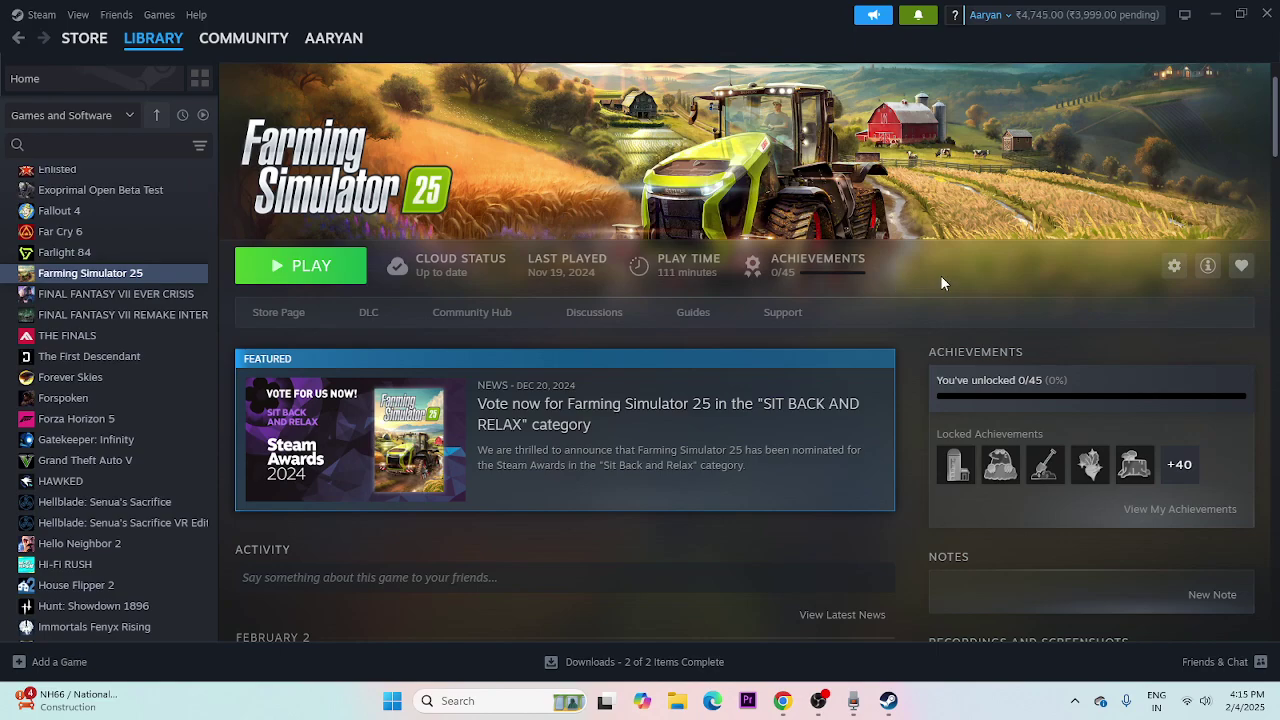
- Search Windows for Control Panel and open the list of apps allowed through Windows Defender Firewall
left_click(447, 701)
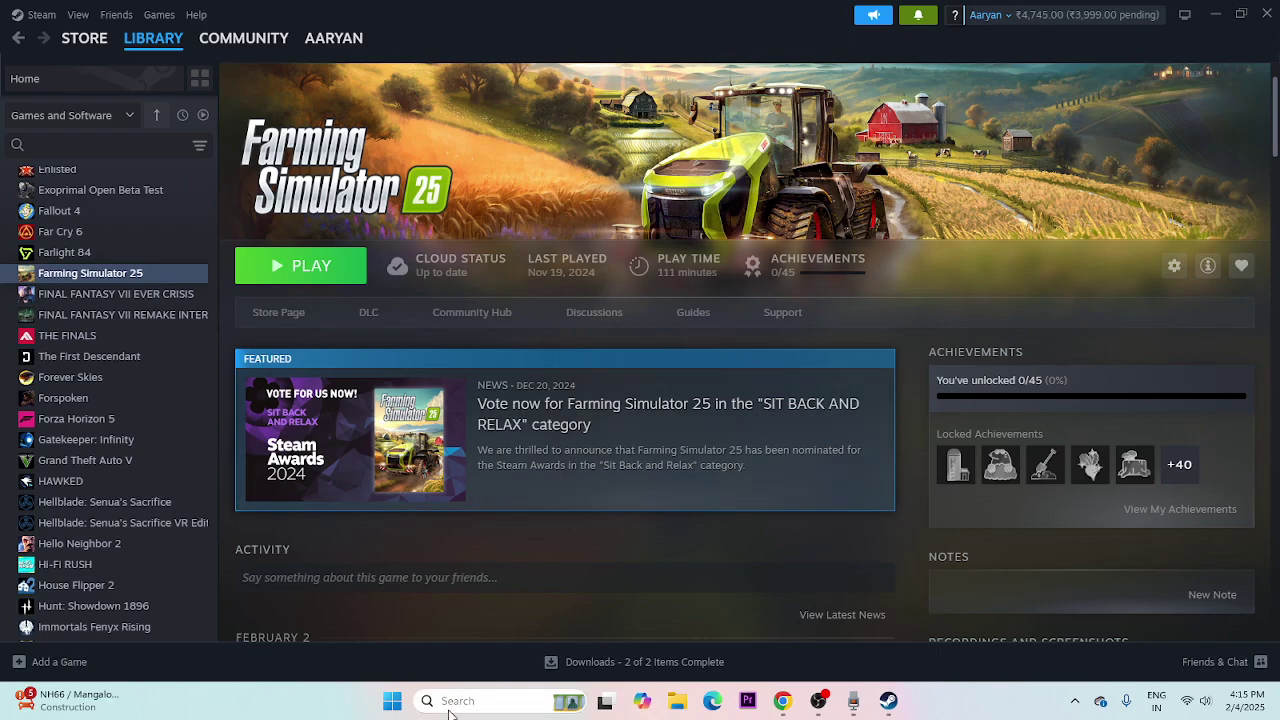
type("control")
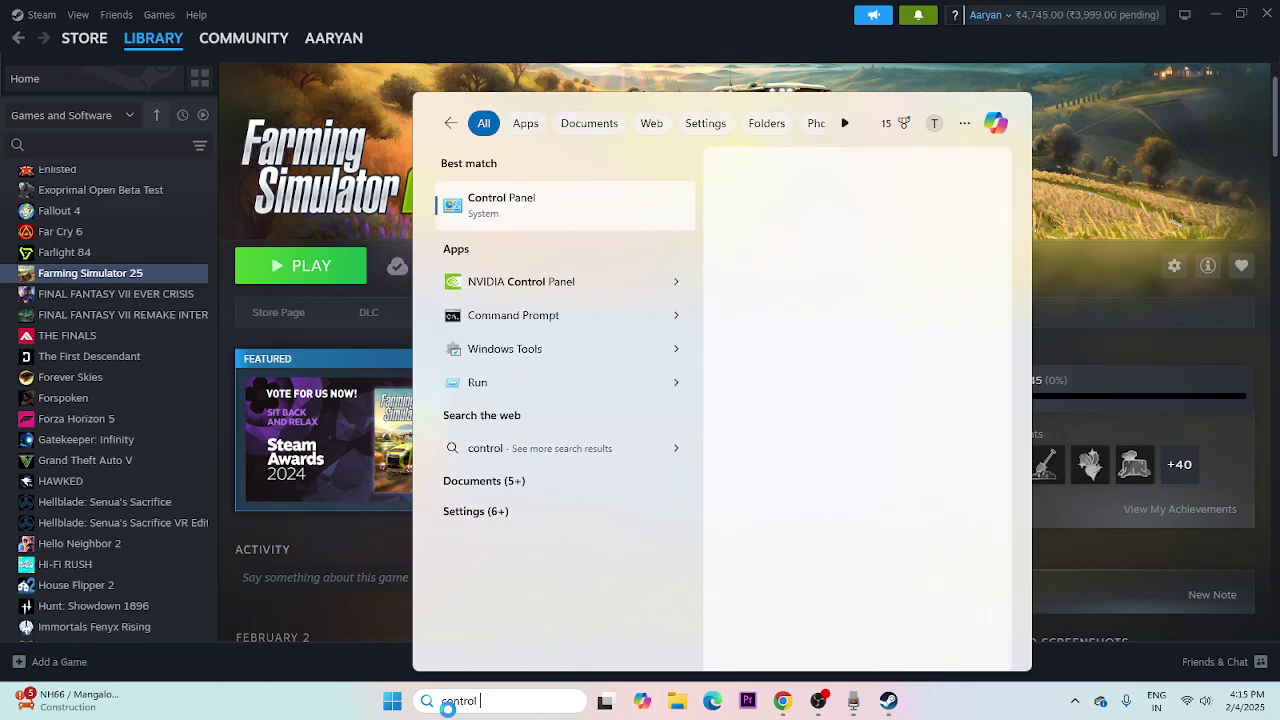
left_click(610, 208)
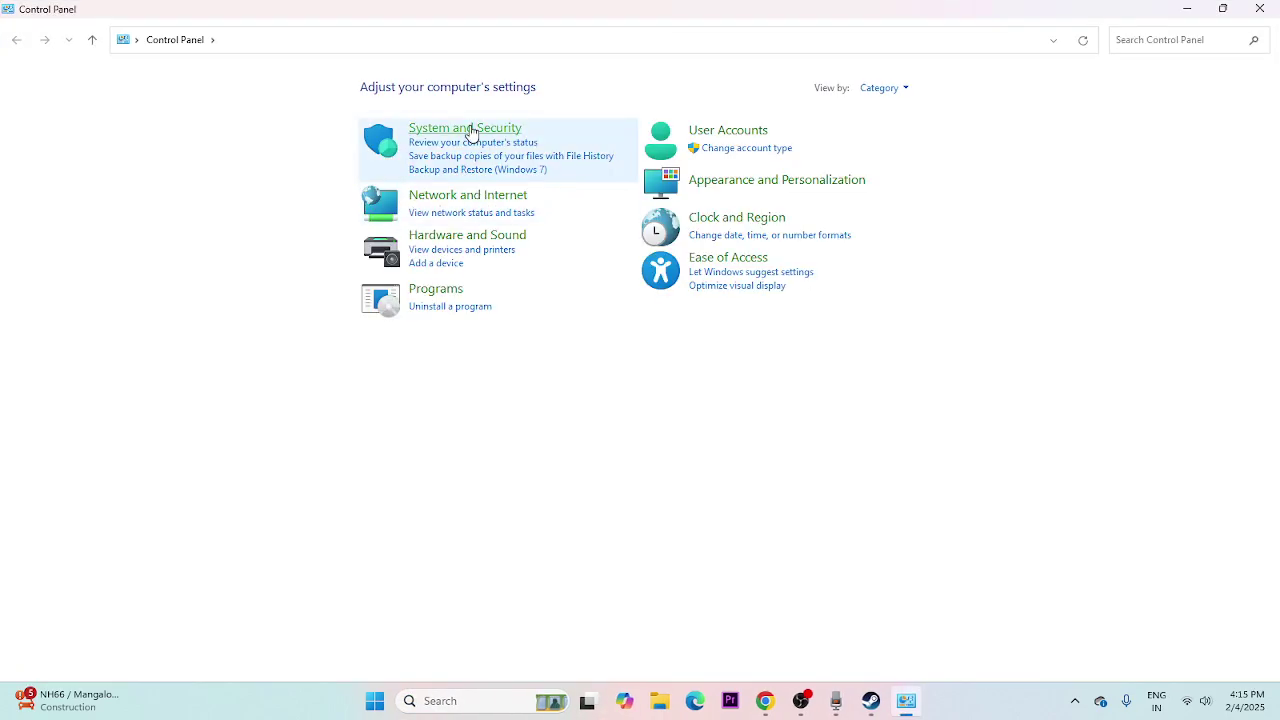
left_click(472, 131)
left_click(345, 139)
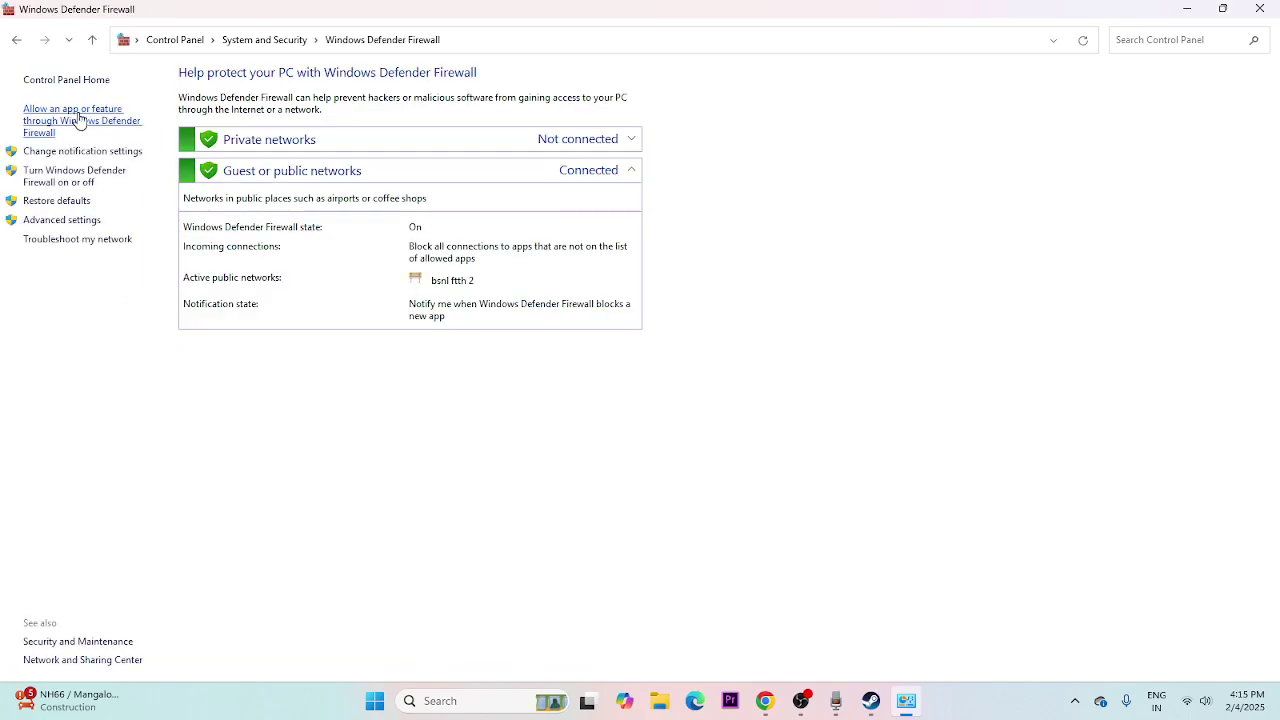
left_click(80, 119)
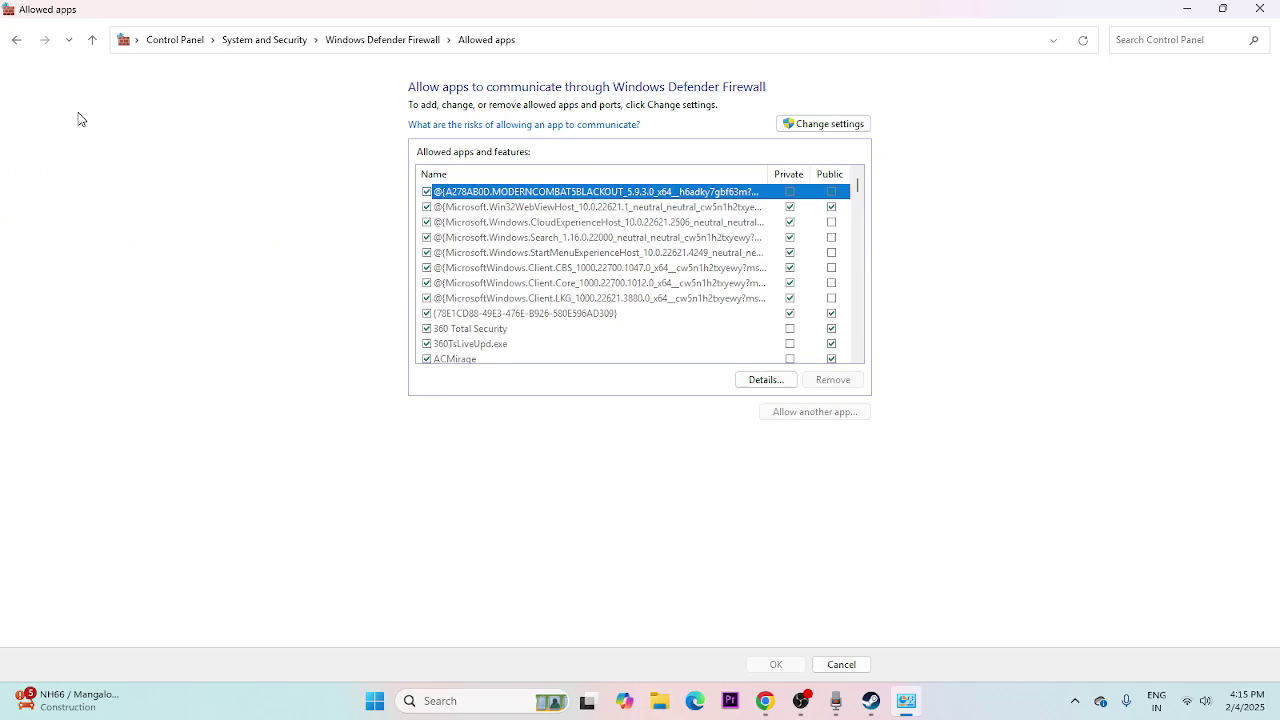
- Check the private and public network permissions of Farming Simulator 25 among the allowed apps, and close Control Panel
scroll(503, 253, "down", 5)
scroll(503, 253, "down", 10)
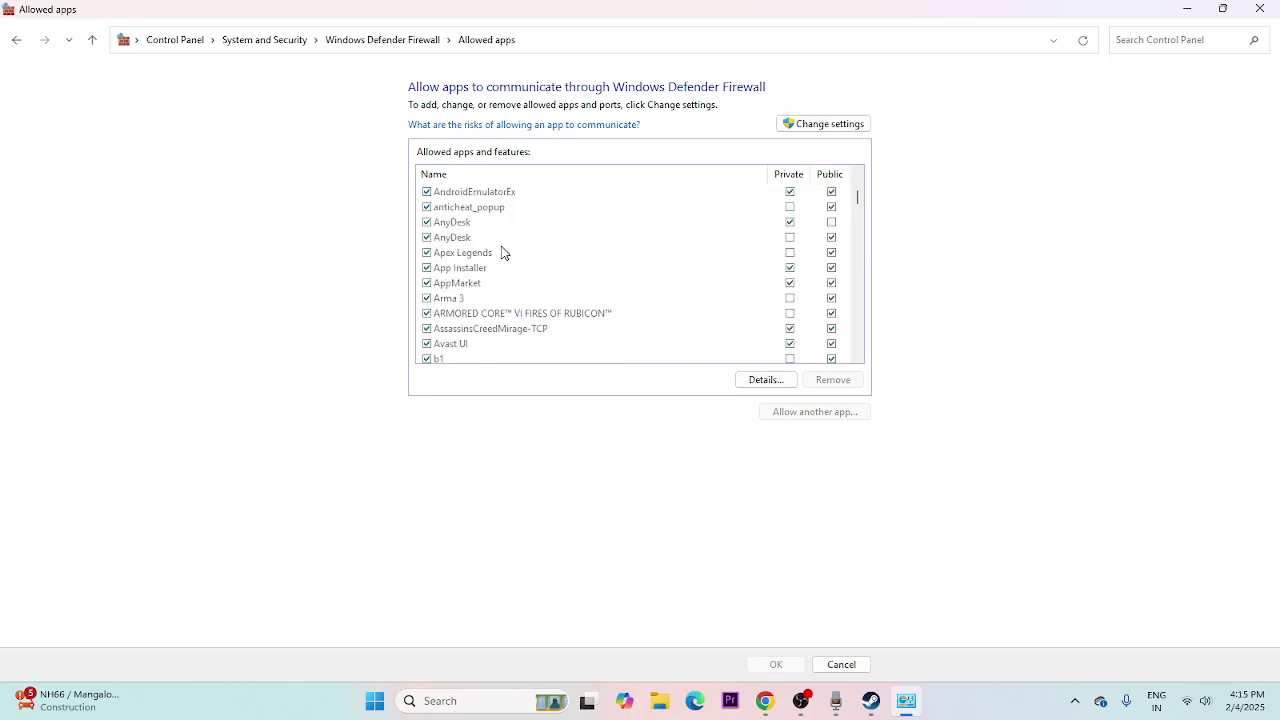
scroll(503, 253, "down", 12)
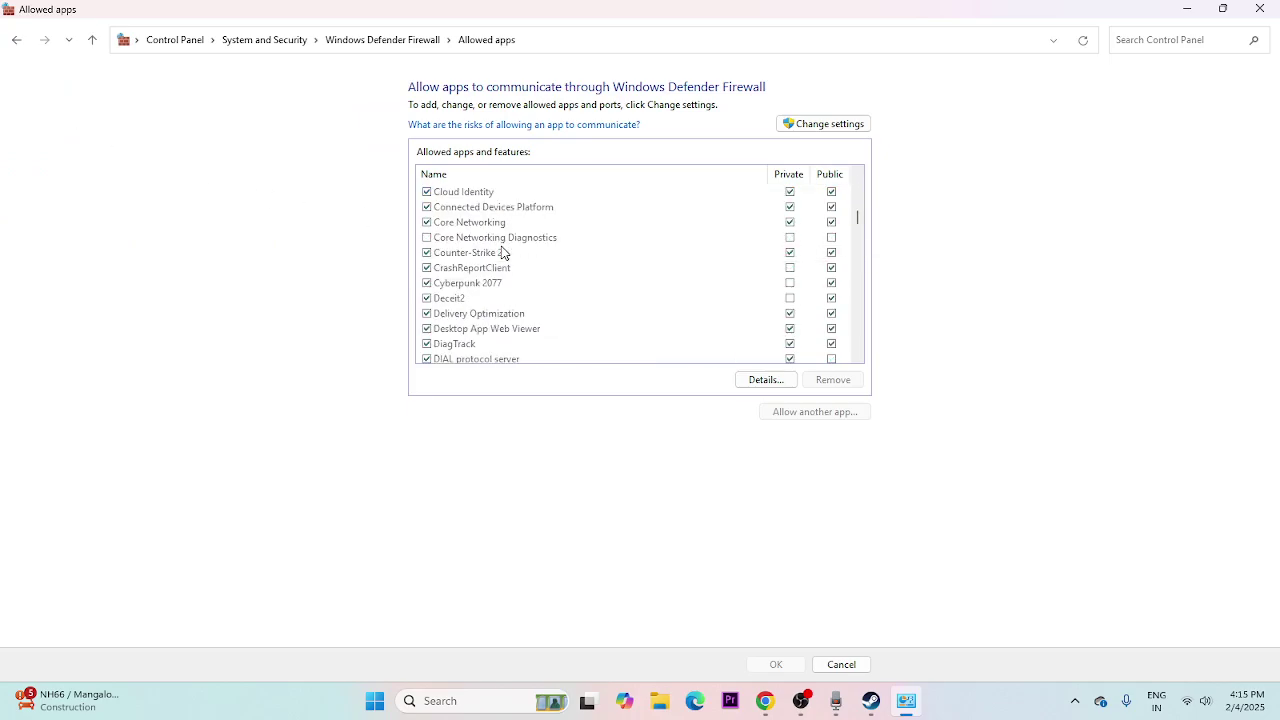
scroll(503, 253, "down", 2)
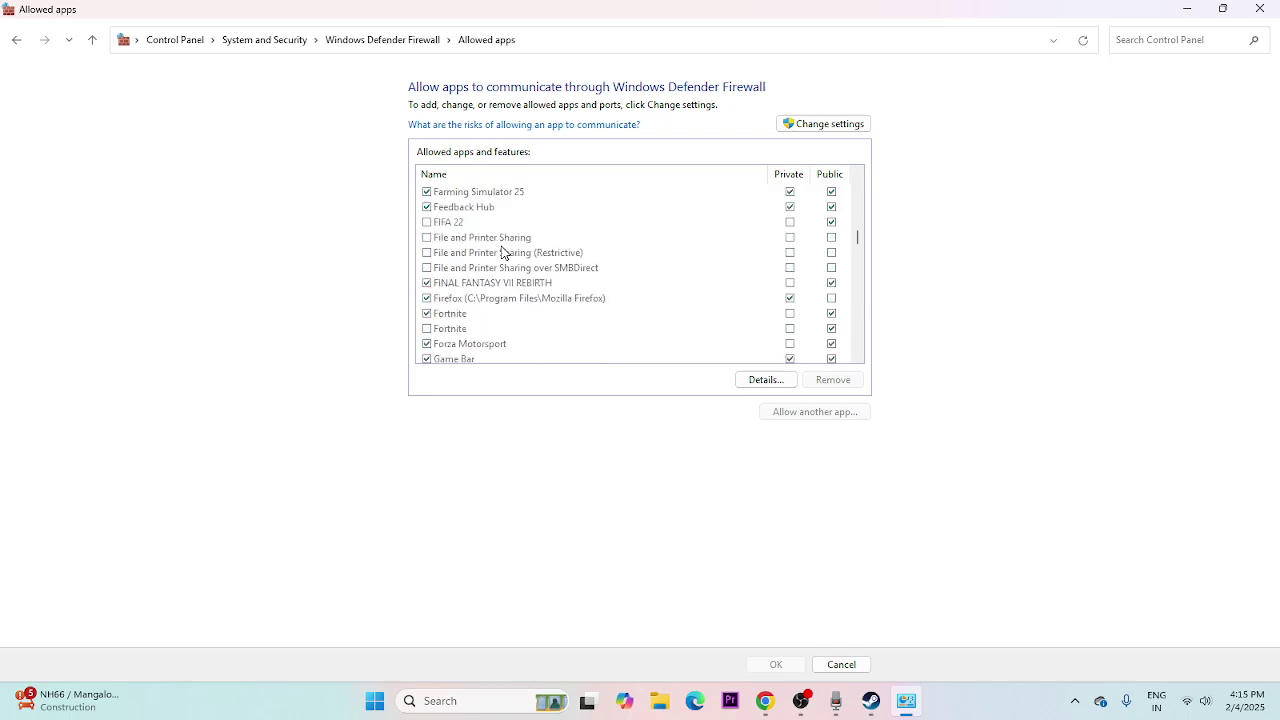
scroll(505, 255, "up", 1)
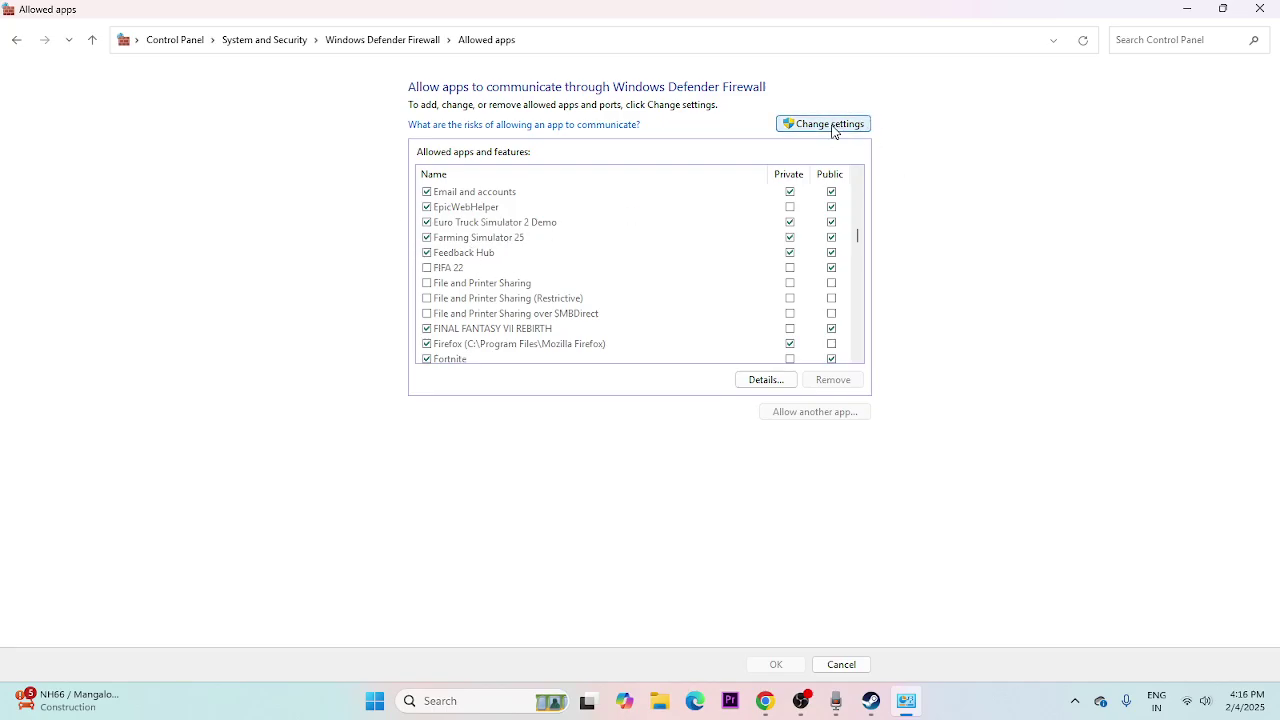
left_click(1259, 16)
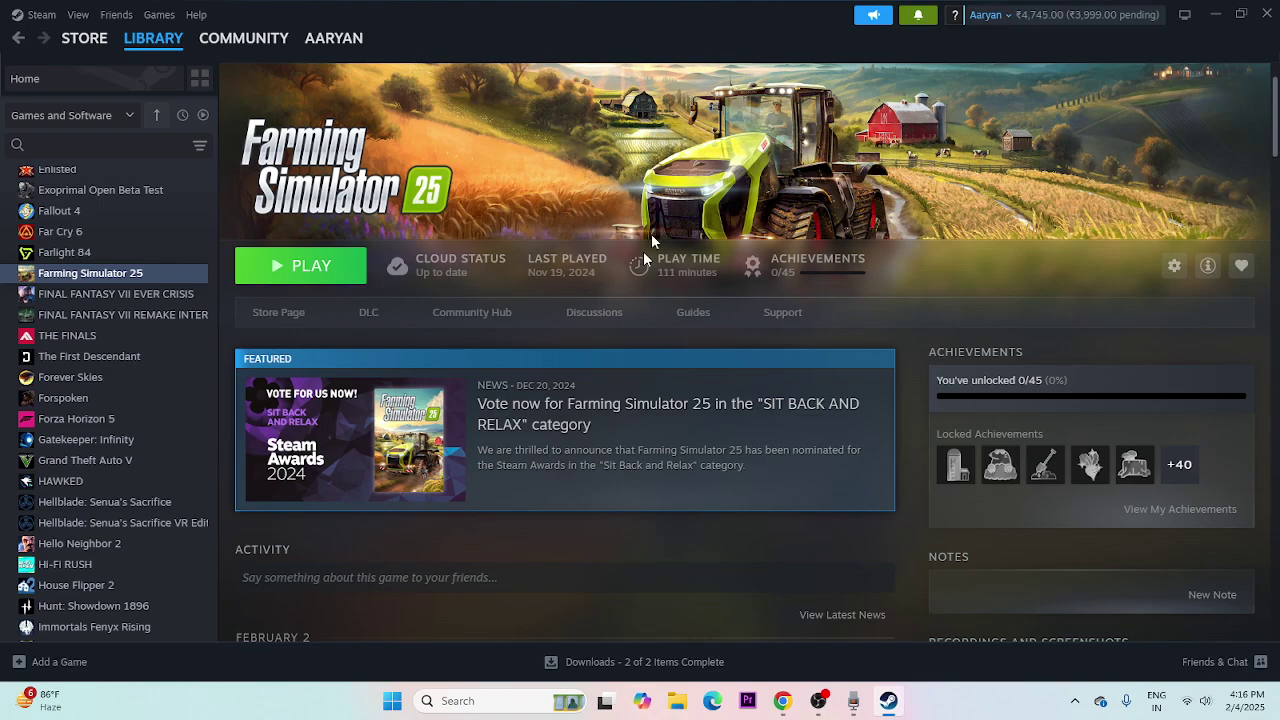
- Search Windows for System Configuration and open its list of services
left_click(450, 705)
type("s")
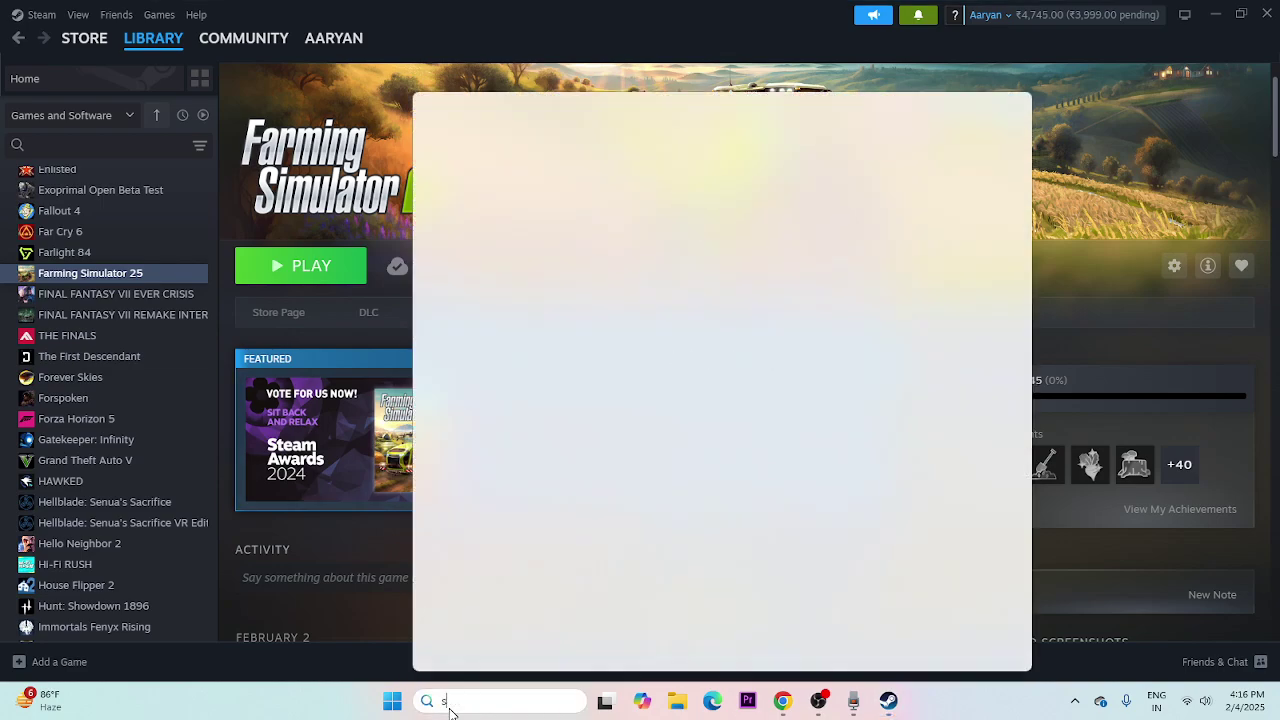
type("yste")
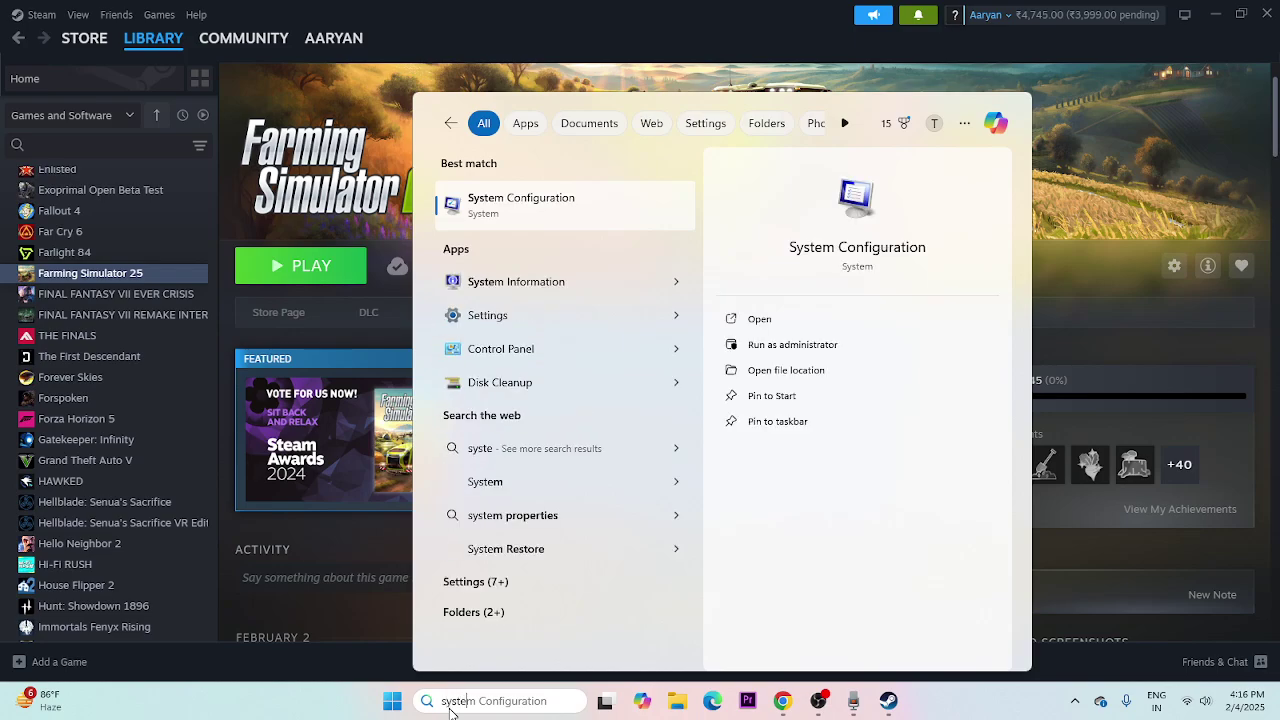
left_click(606, 196)
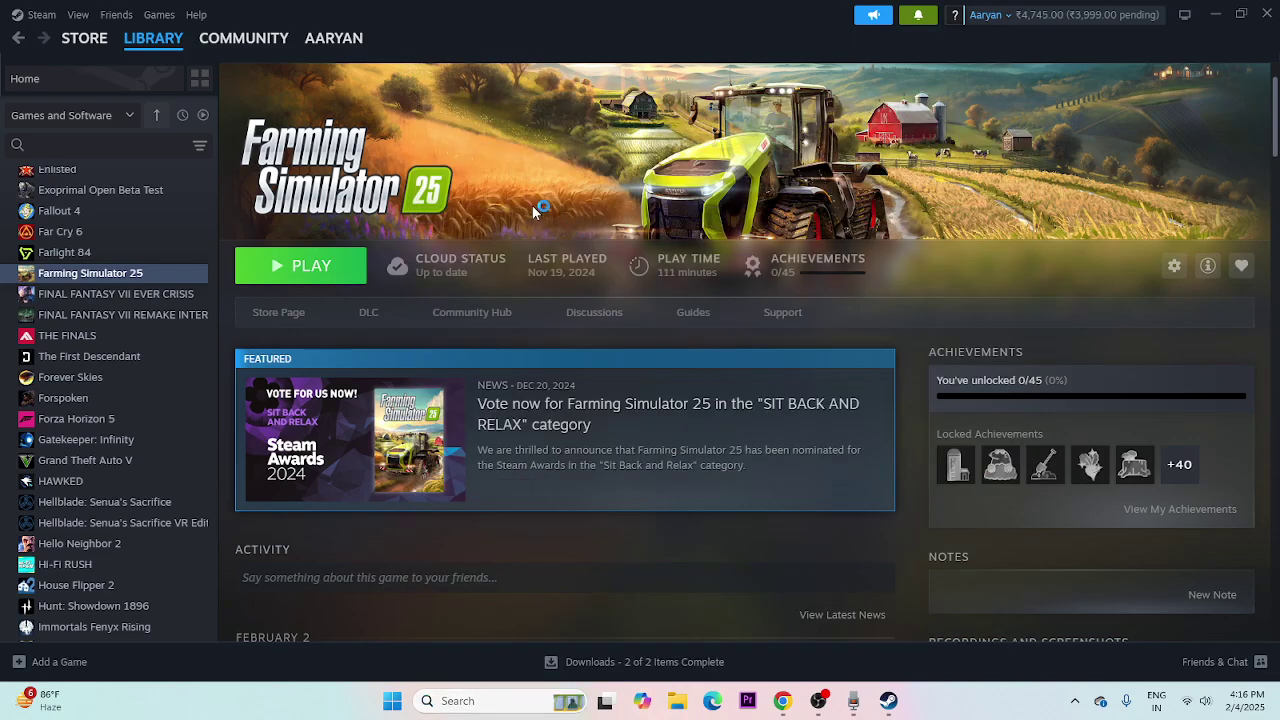
left_click(508, 225)
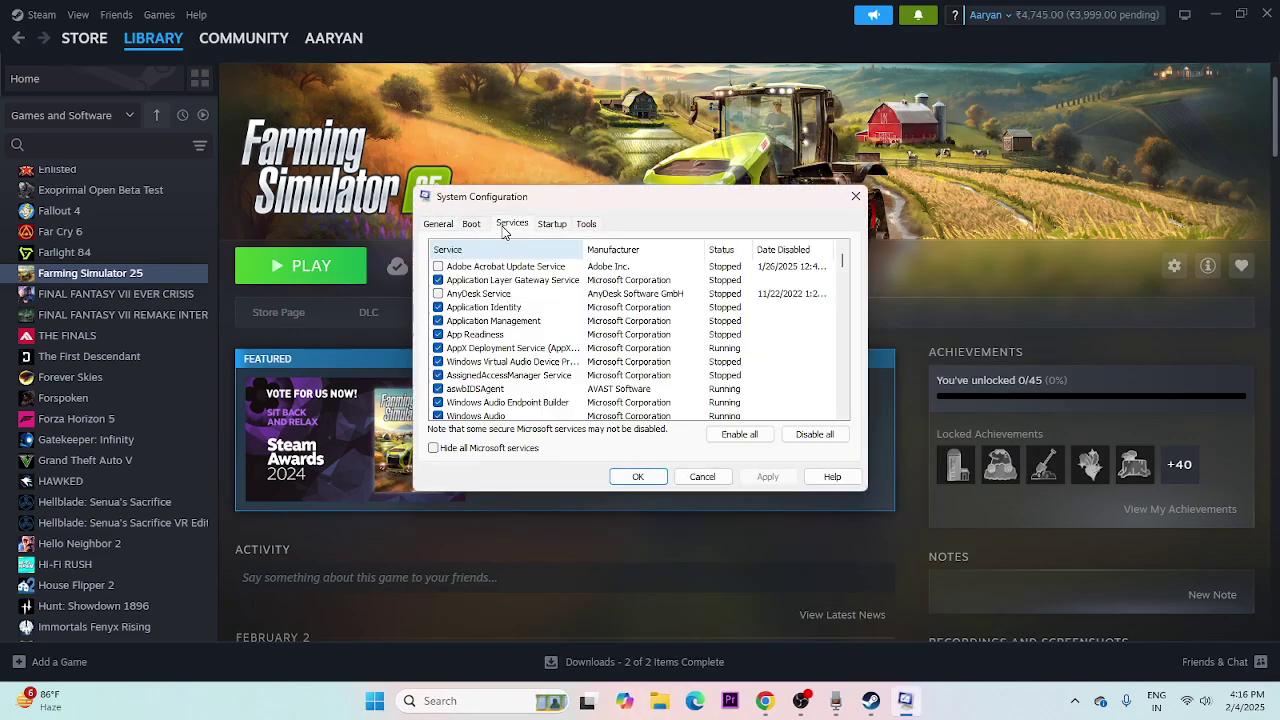
- Hide all Microsoft services, disable all the remaining services, apply the changes, and dismiss the restart prompt without restarting
left_click(813, 433)
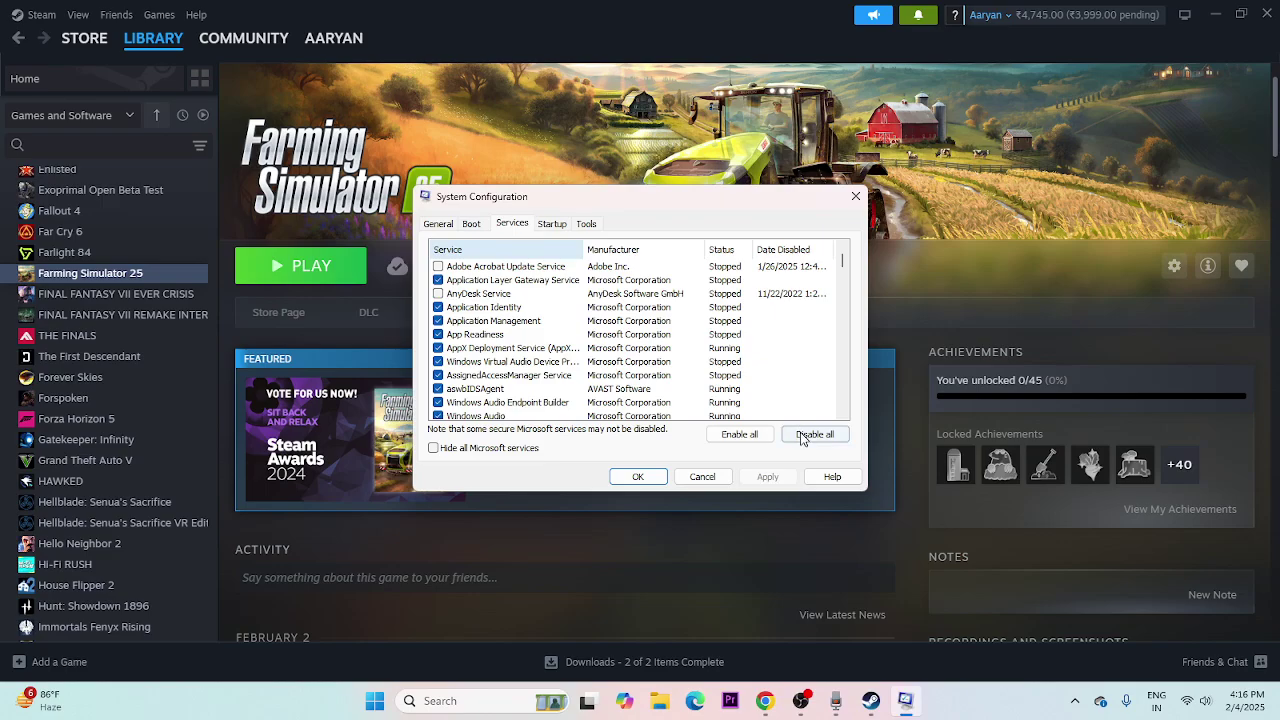
left_click(436, 450)
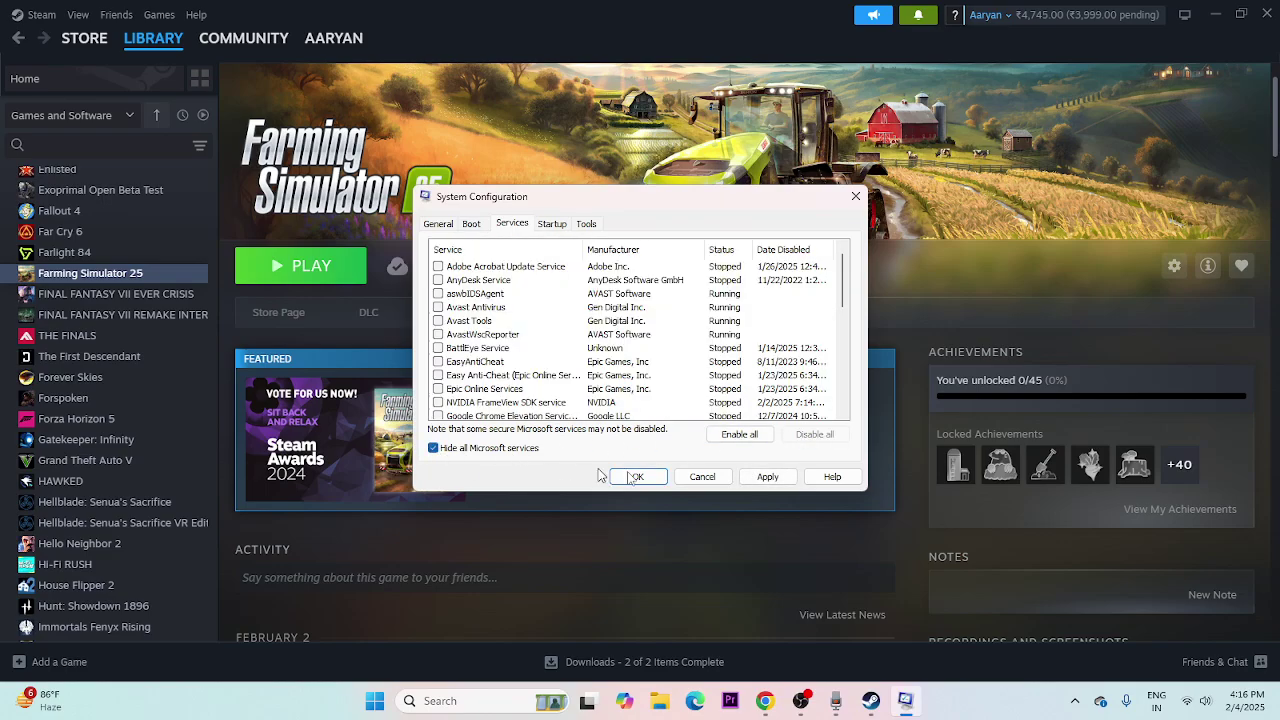
left_click(768, 477)
left_click(636, 477)
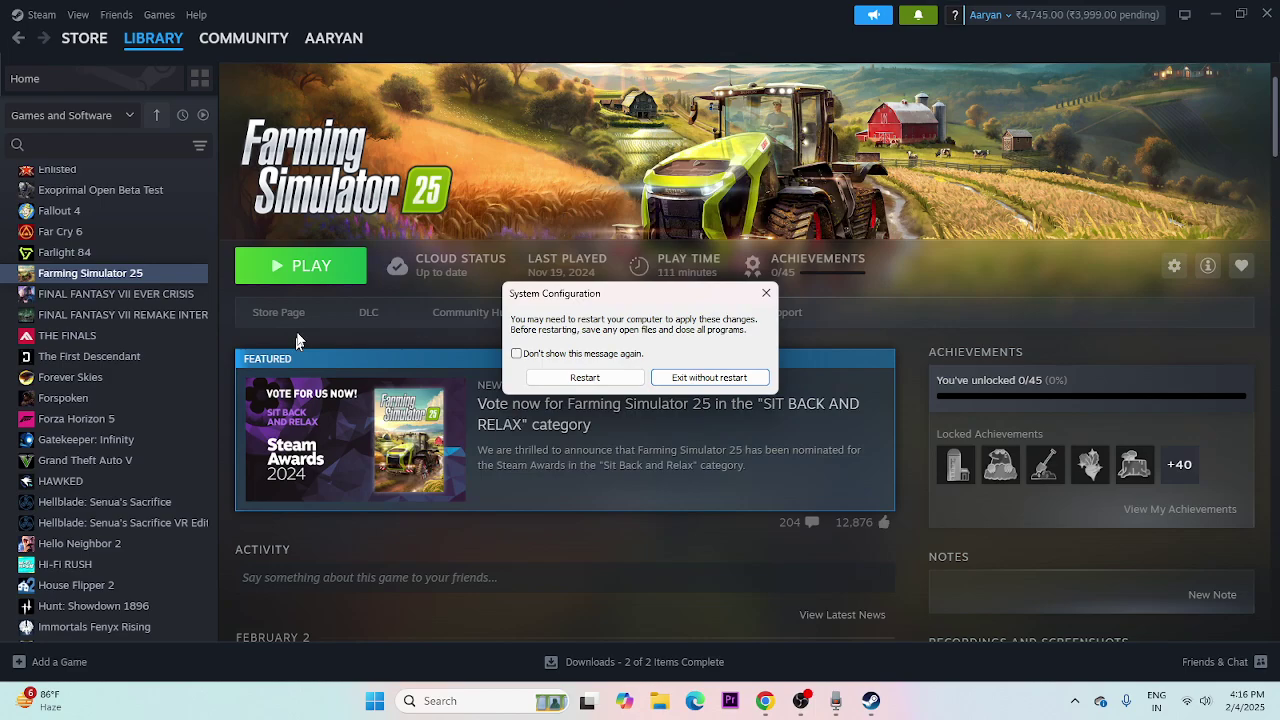
left_click(766, 293)
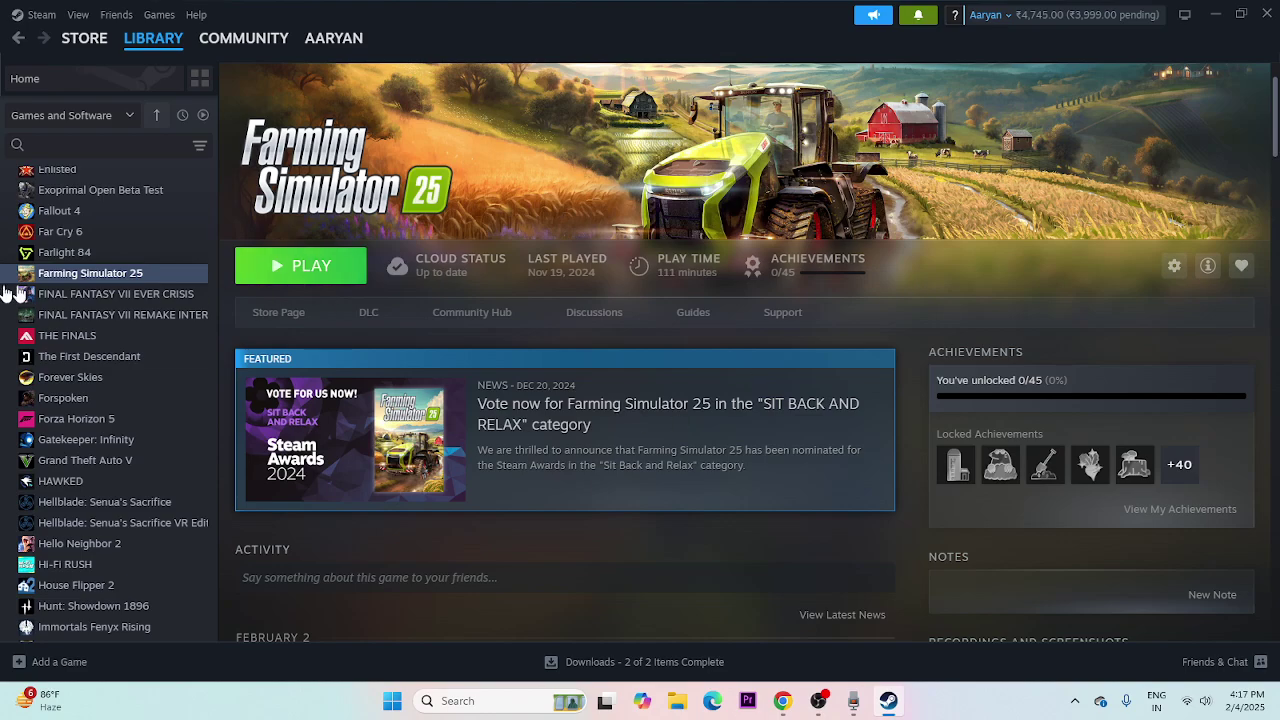
- Open the properties of Farming Simulator 25 in the Steam library and turn off the Steam Overlay while in-game
right_click(52, 280)
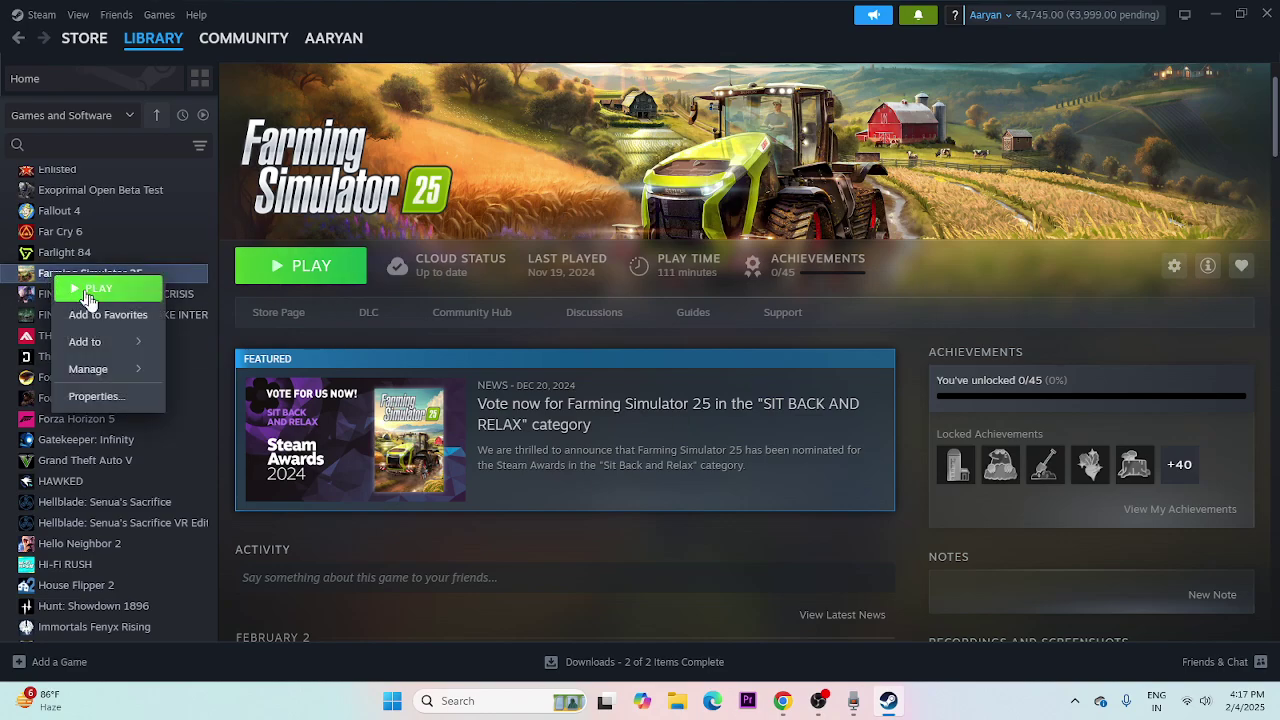
left_click(95, 393)
left_click_drag(798, 144, 970, 193)
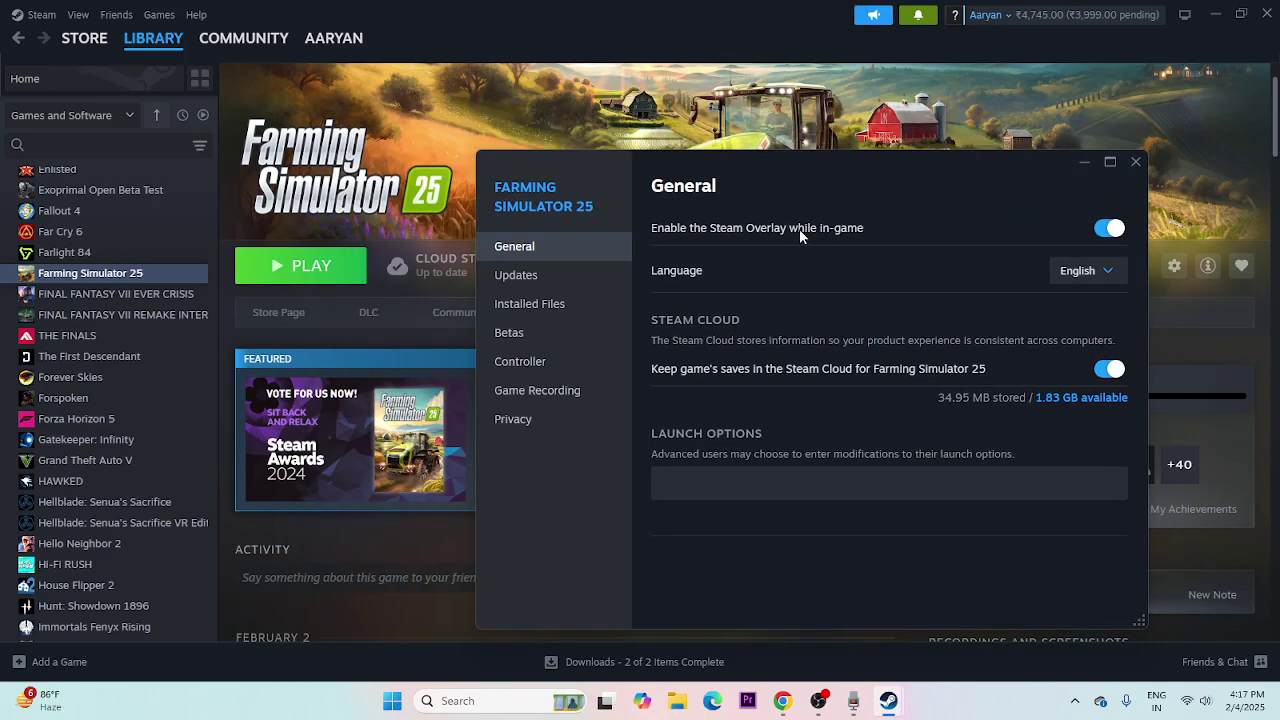
left_click(1107, 229)
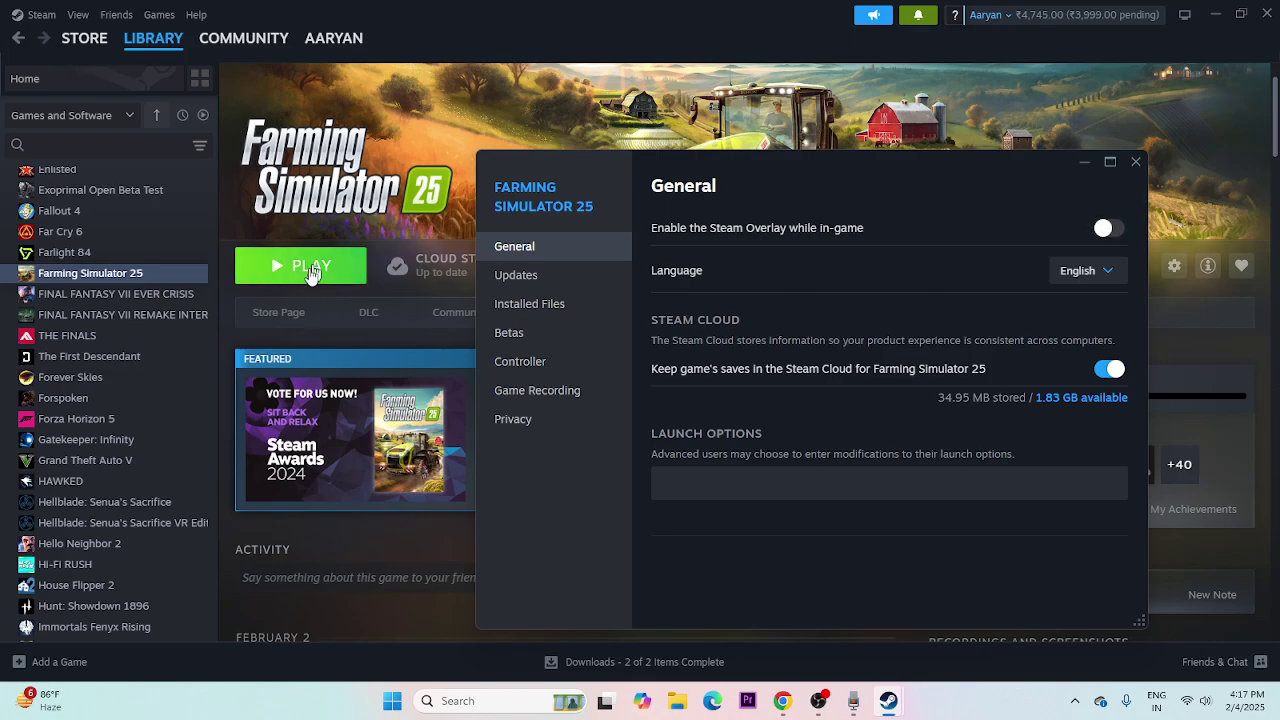
- Set the launch options of Farming Simulator 25 to -d3d11 and close the game properties
left_click(692, 477)
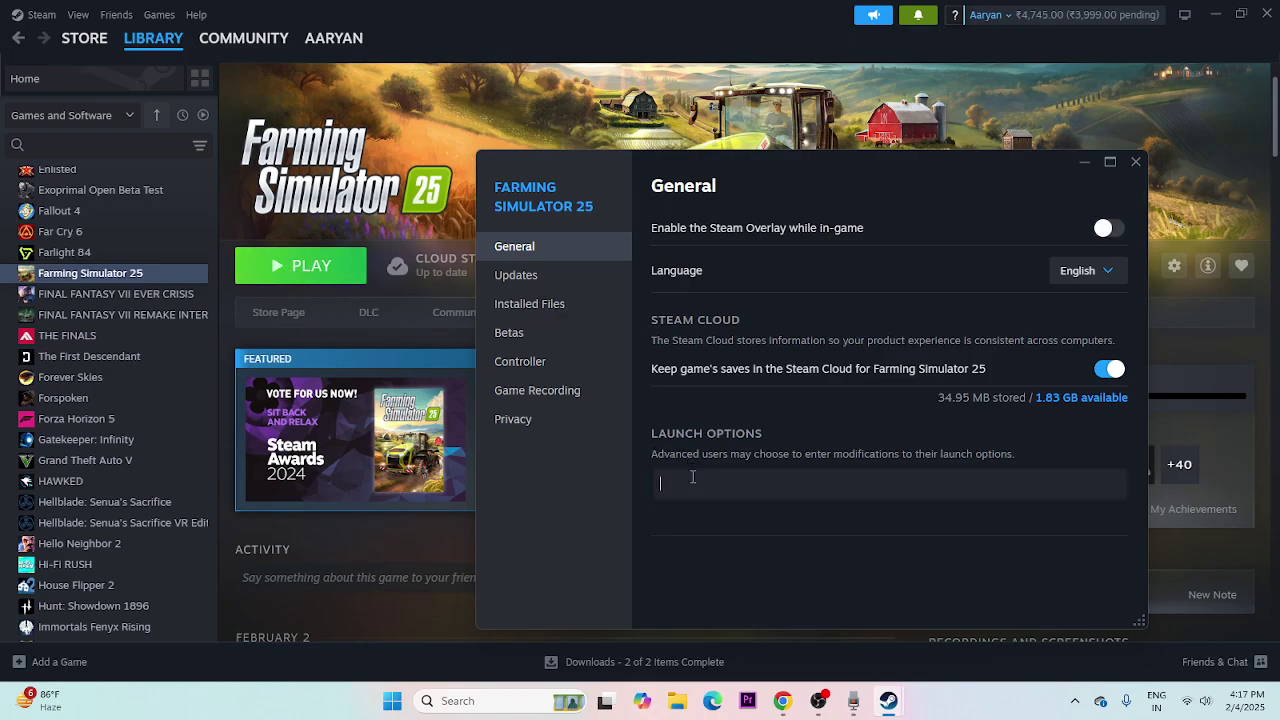
type("-d")
type("x11")
key("BackSpace")
type("2")
key("BackSpace")
key("BackSpace")
key("BackSpace")
type("3d11")
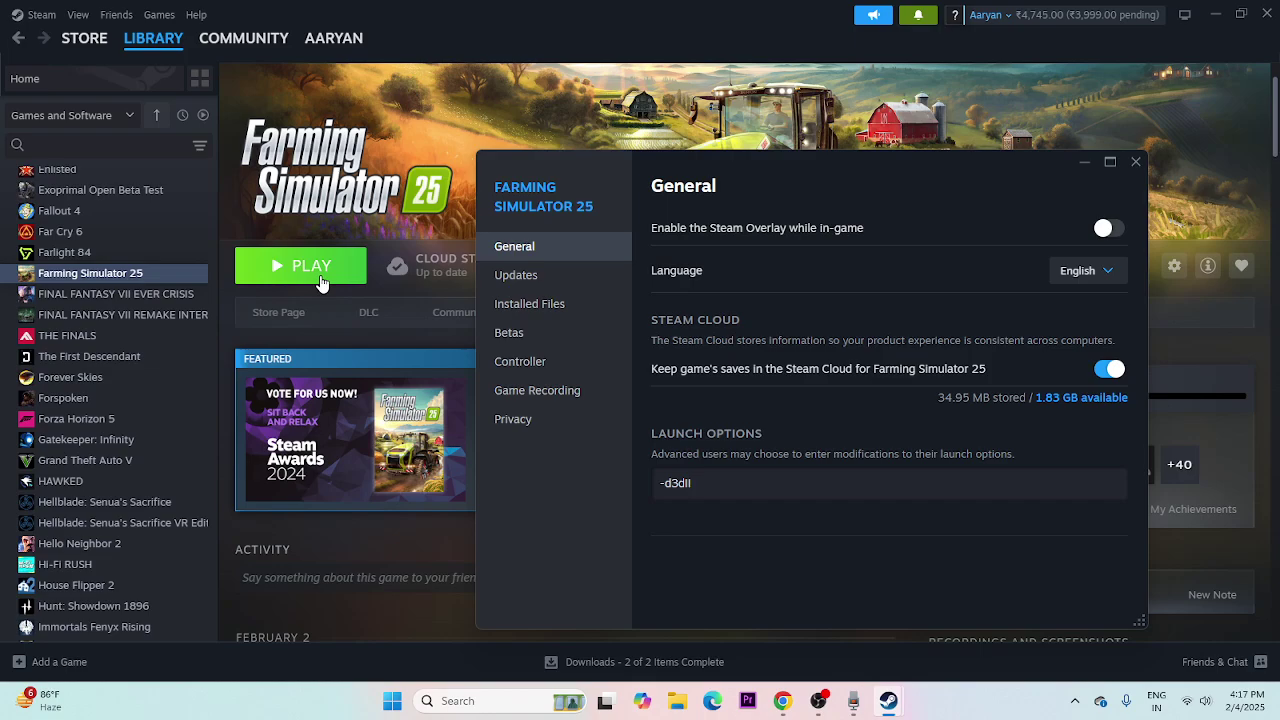
left_click(1136, 162)
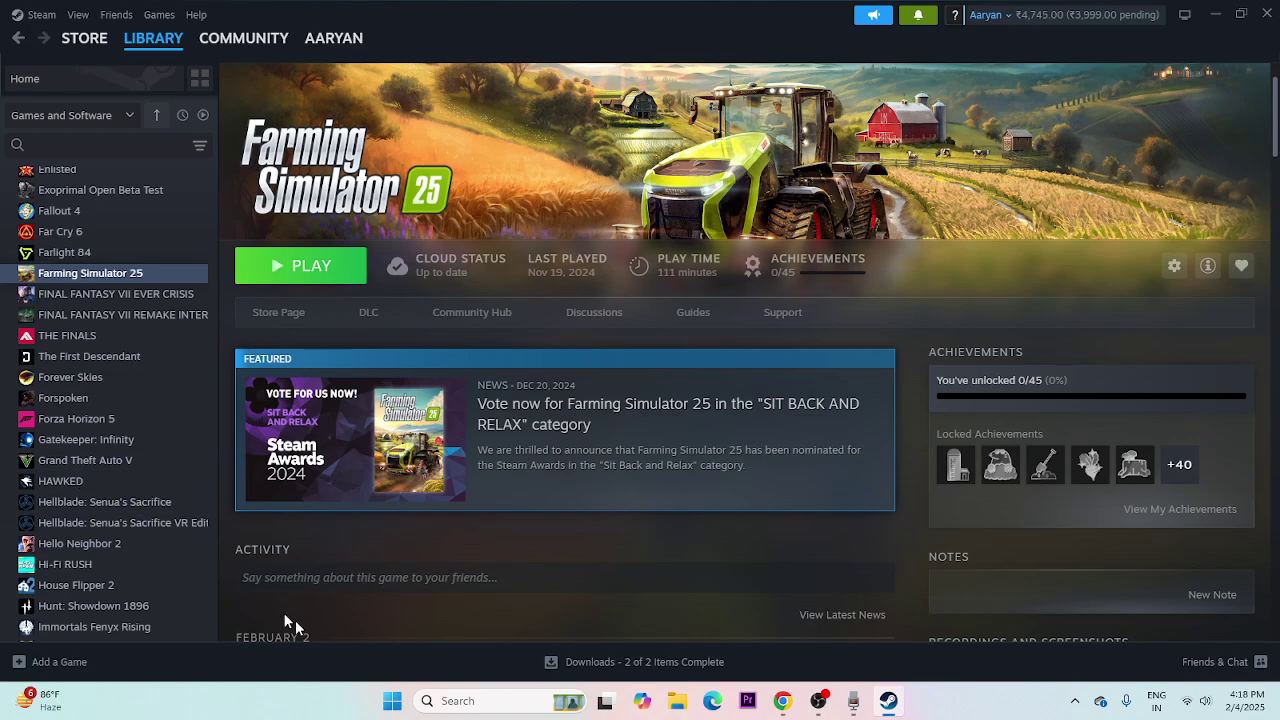
- Open Task Manager in full view, look through the running apps and background processes, and close it
right_click(381, 699)
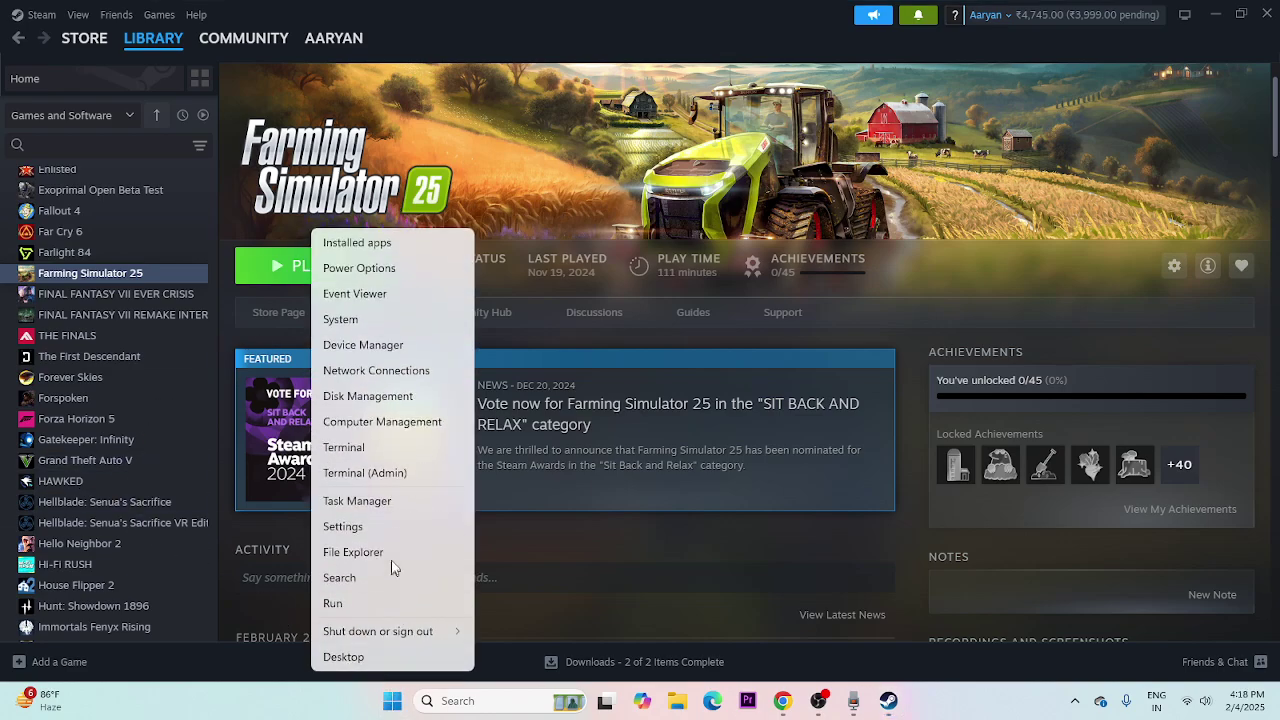
left_click(376, 499)
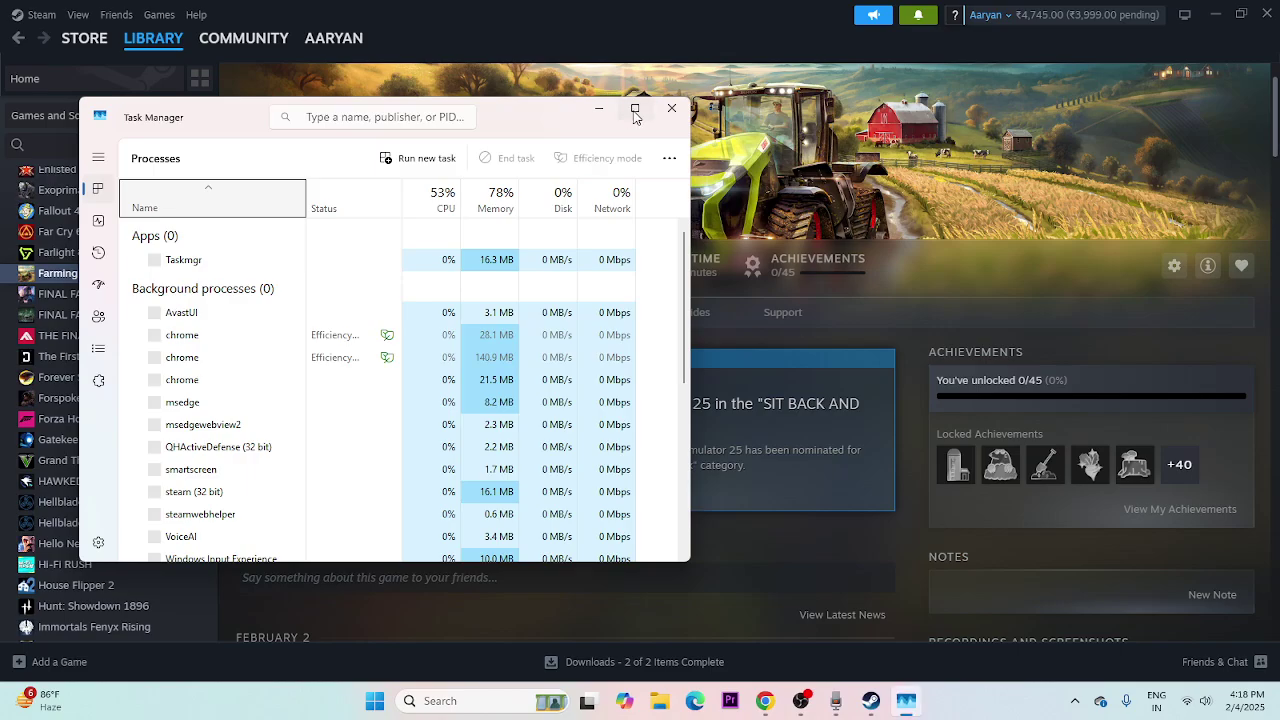
left_click(635, 109)
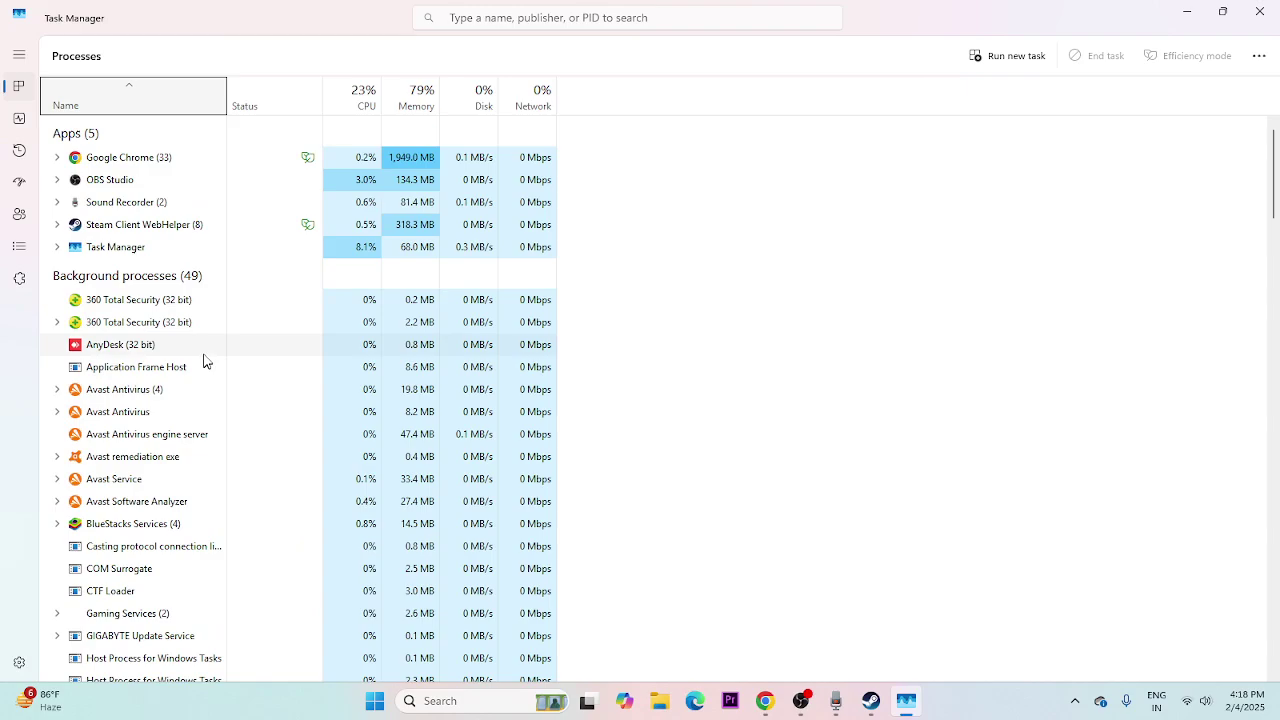
scroll(234, 396, "down", 5)
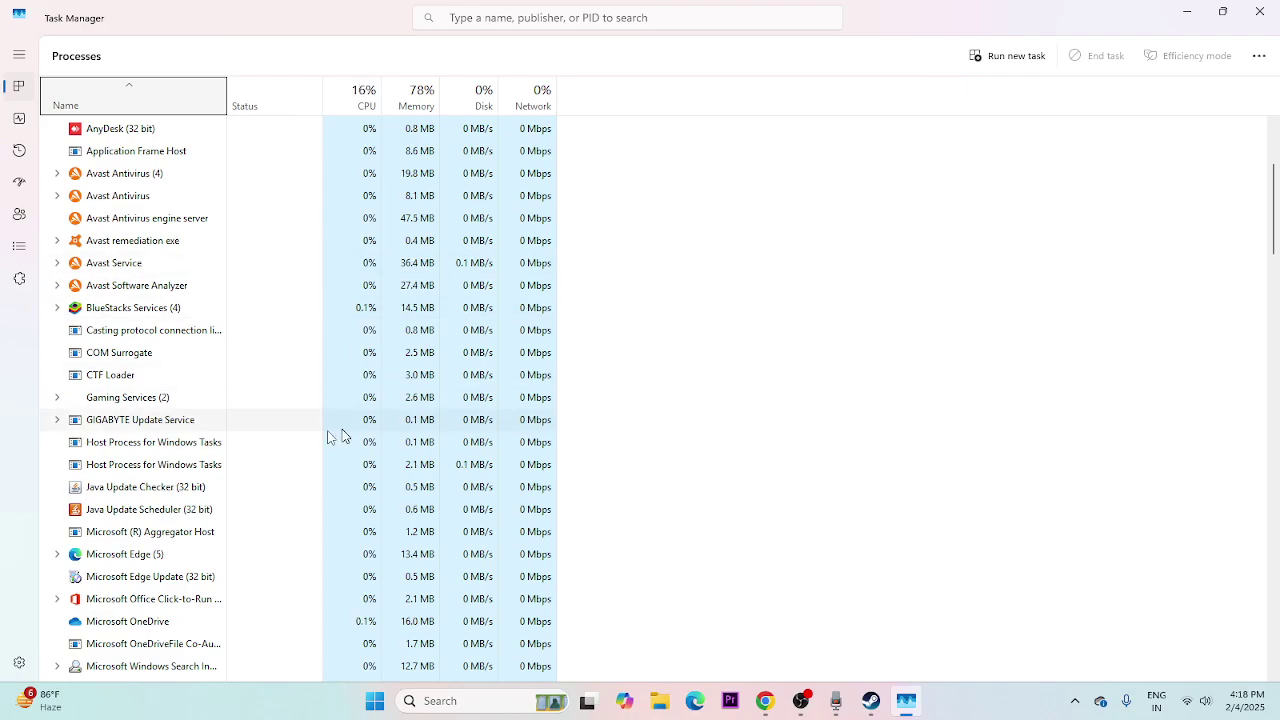
left_click(1258, 8)
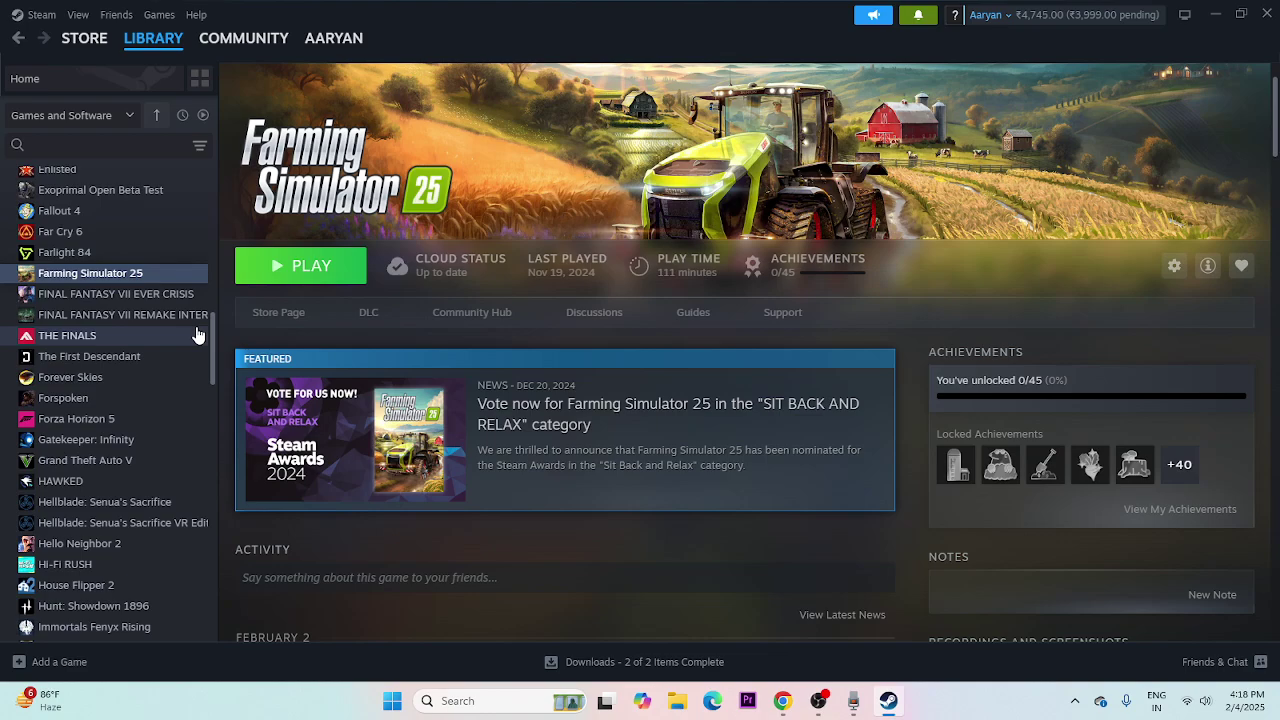
- Search Windows for the Graphics settings, open them, and start adding a desktop app to the custom application settings
left_click(460, 706)
type("GRAPHICS")
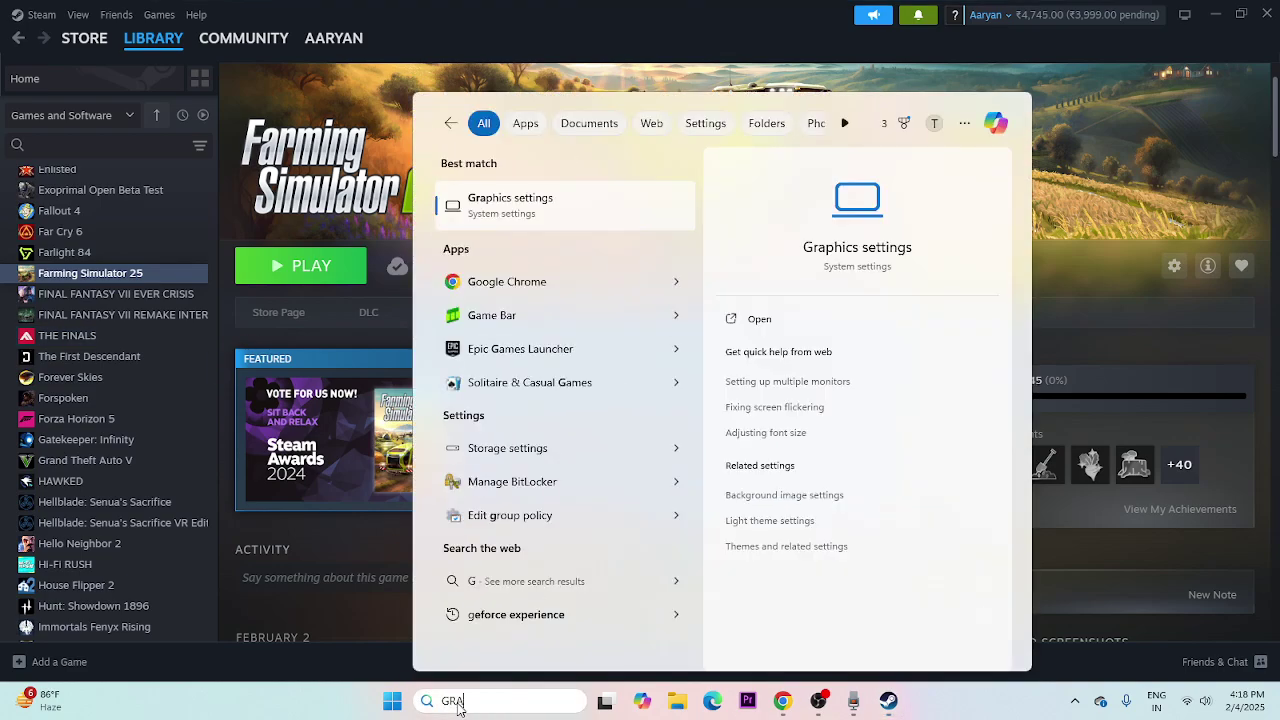
left_click(542, 197)
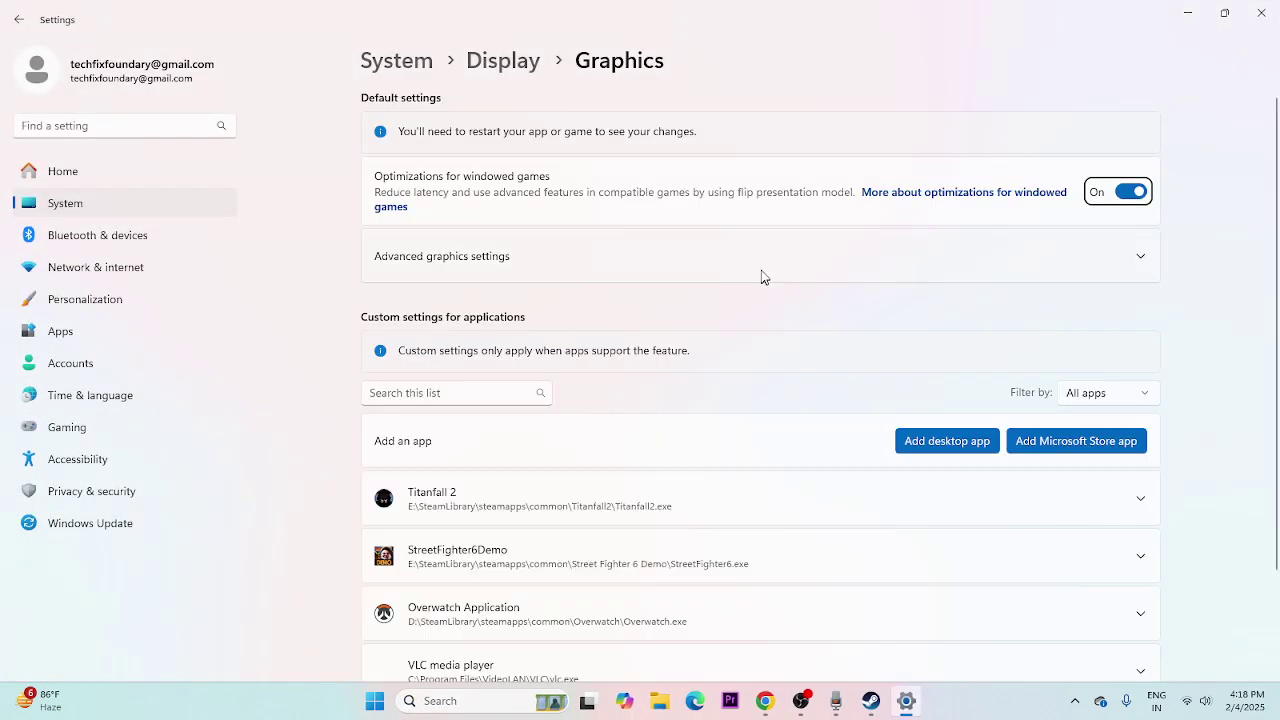
scroll(770, 272, "down", 3)
left_click(943, 268)
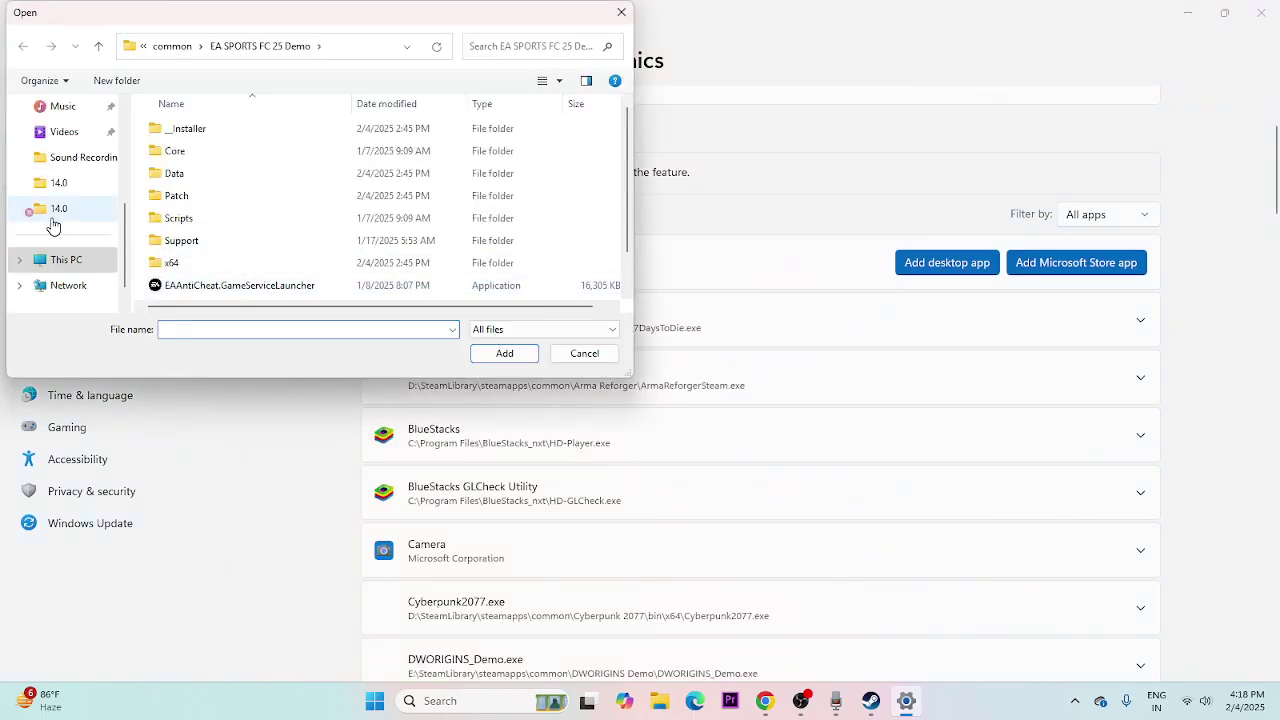
- Look for the game's folder in SteamLibrary\steamapps\common on drive D
left_click(60, 259)
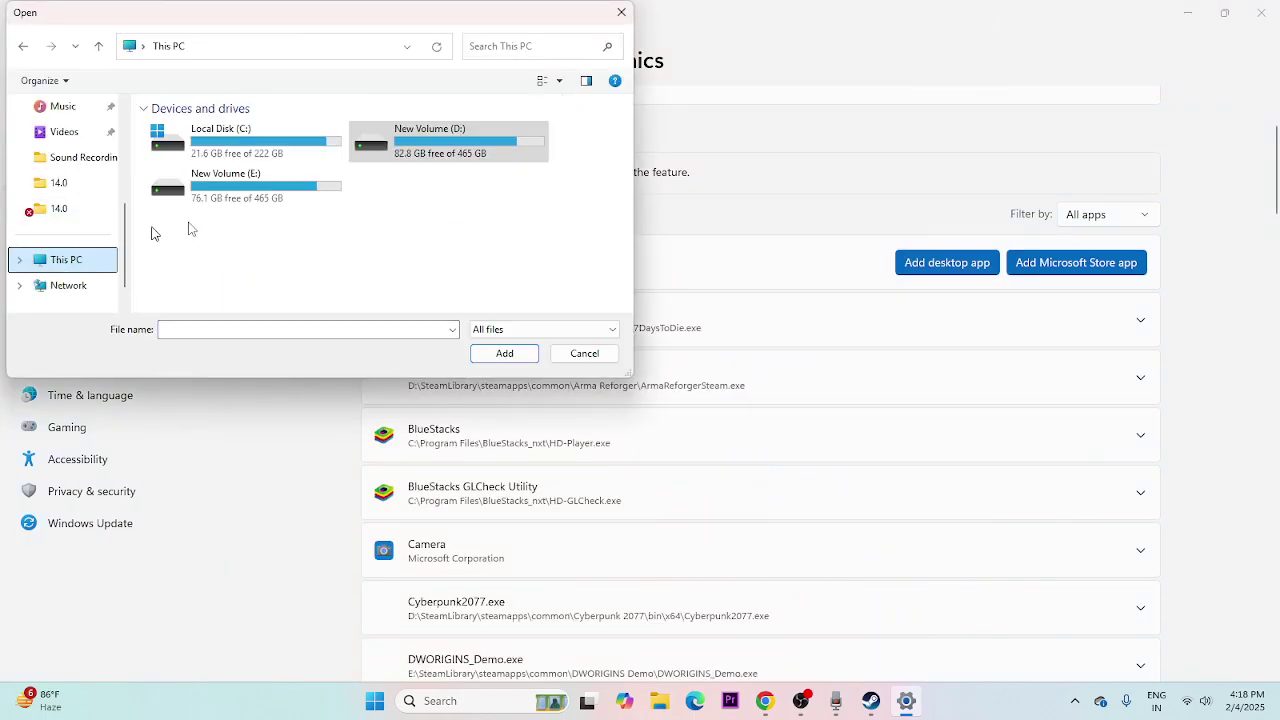
double_click(432, 137)
double_click(209, 217)
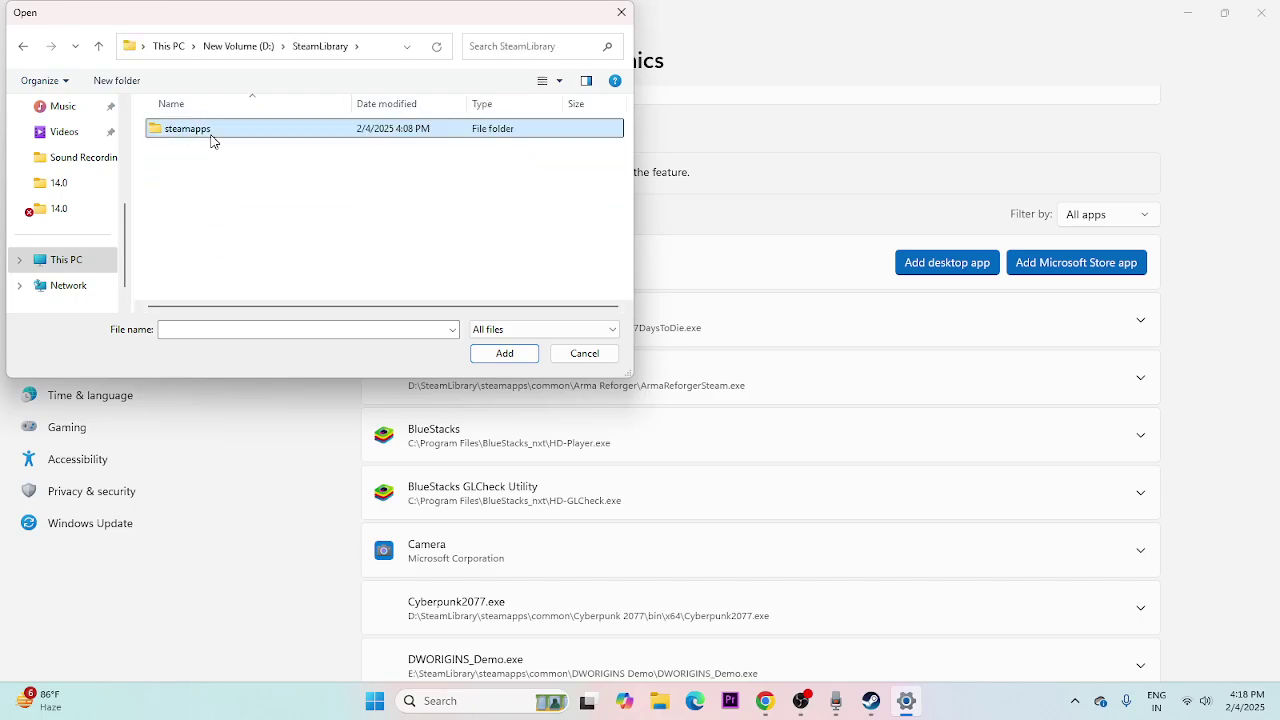
double_click(210, 134)
double_click(206, 132)
scroll(240, 215, "down", 5)
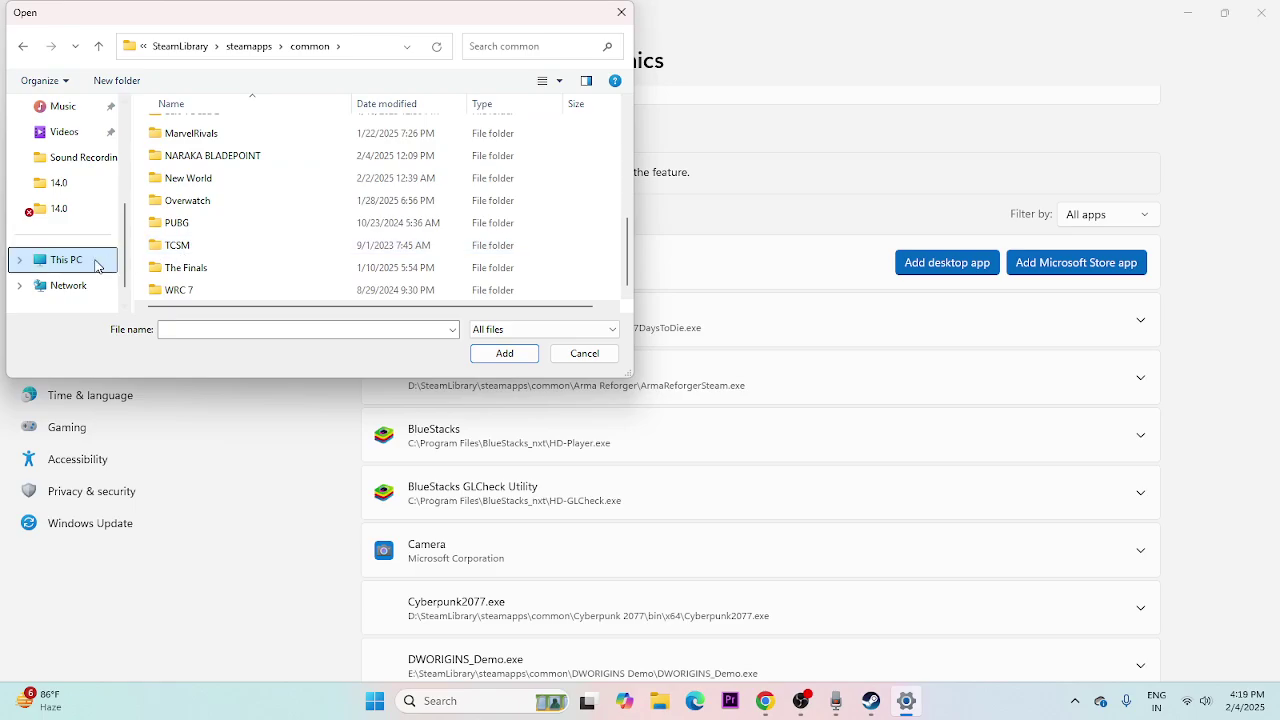
- Add the FarmingSimulator2025 application from SteamLibrary\steamapps\common\Farming Simulator 25 on drive E to the graphics app list
left_click(97, 260)
double_click(202, 202)
double_click(206, 172)
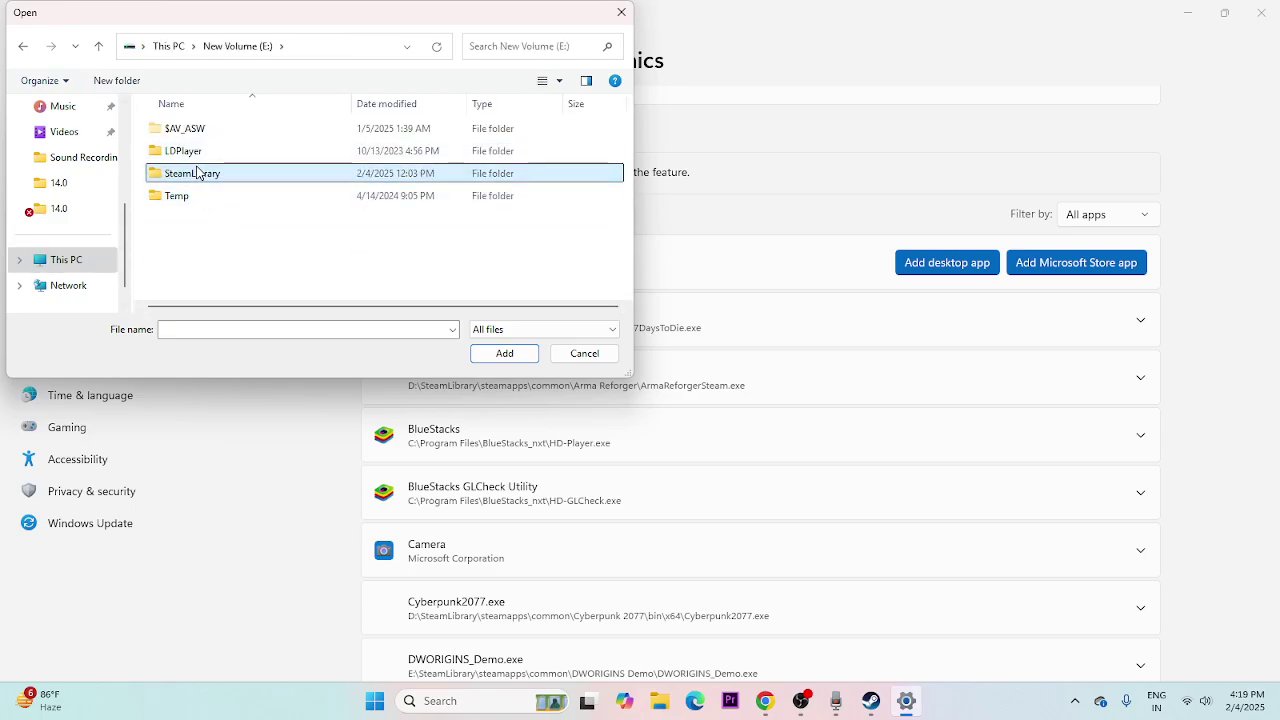
double_click(207, 134)
scroll(208, 140, "down", 1)
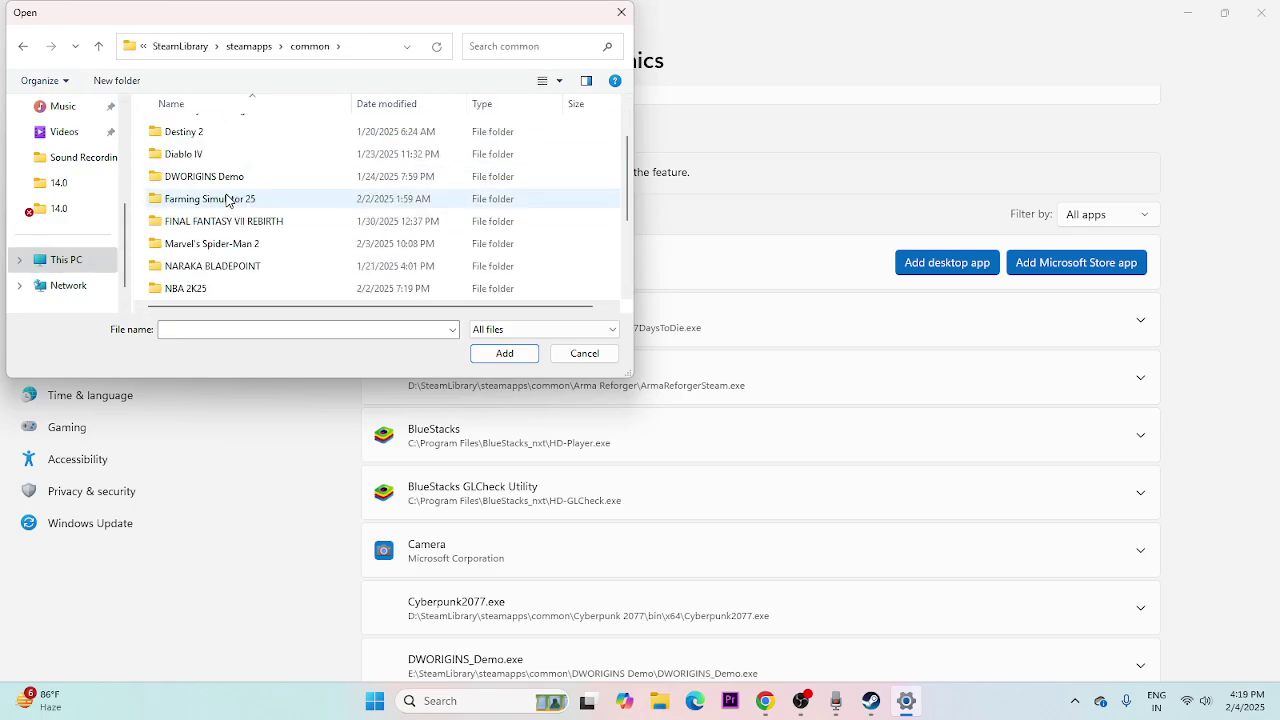
double_click(213, 204)
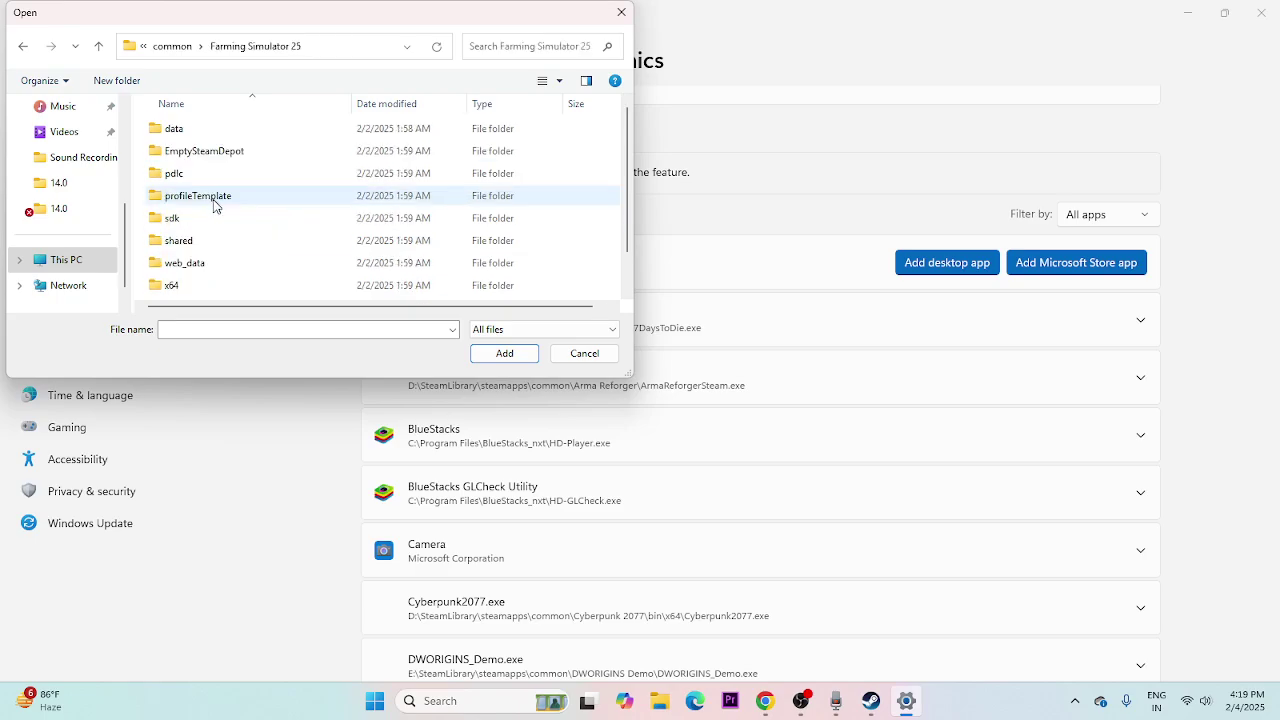
scroll(222, 192, "down", 1)
left_click(215, 290)
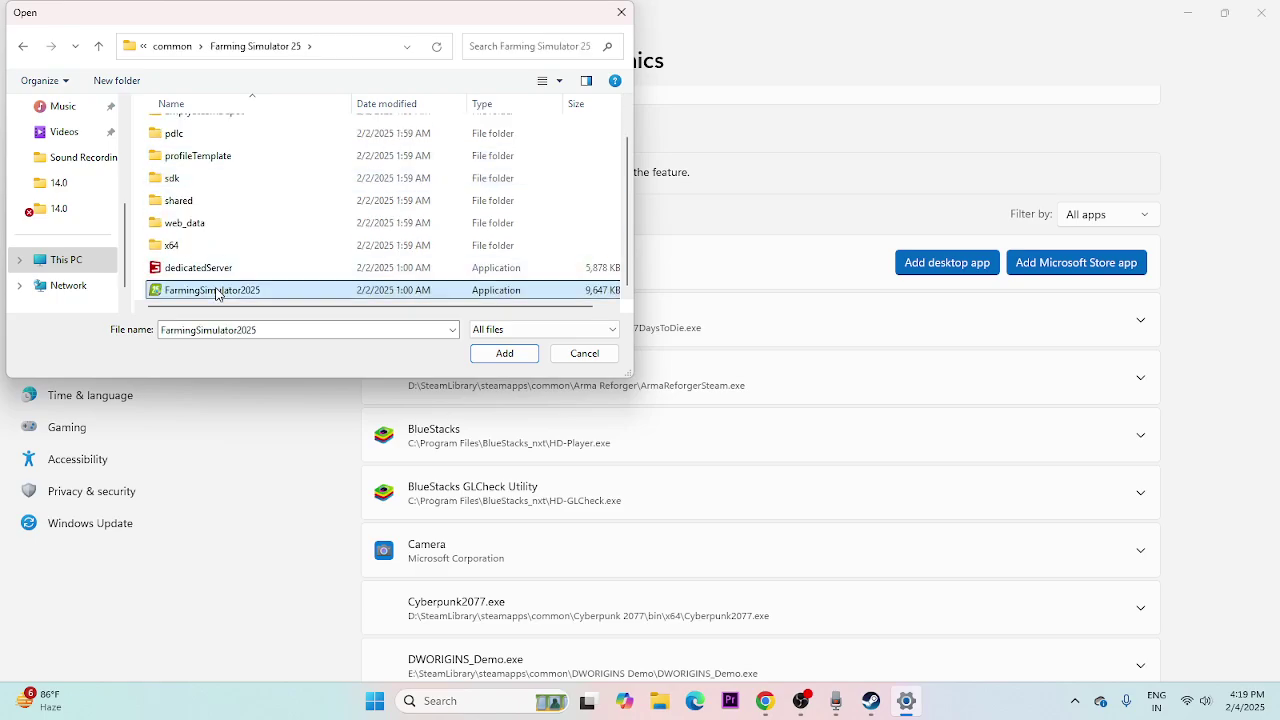
left_click(500, 354)
- Set the GPU preference of GIANTS Launcher to High Performance (NVIDIA GeForce GTX 1650 SUPER) and close the Settings window
scroll(1278, 352, "down", 3)
scroll(1278, 352, "down", 4)
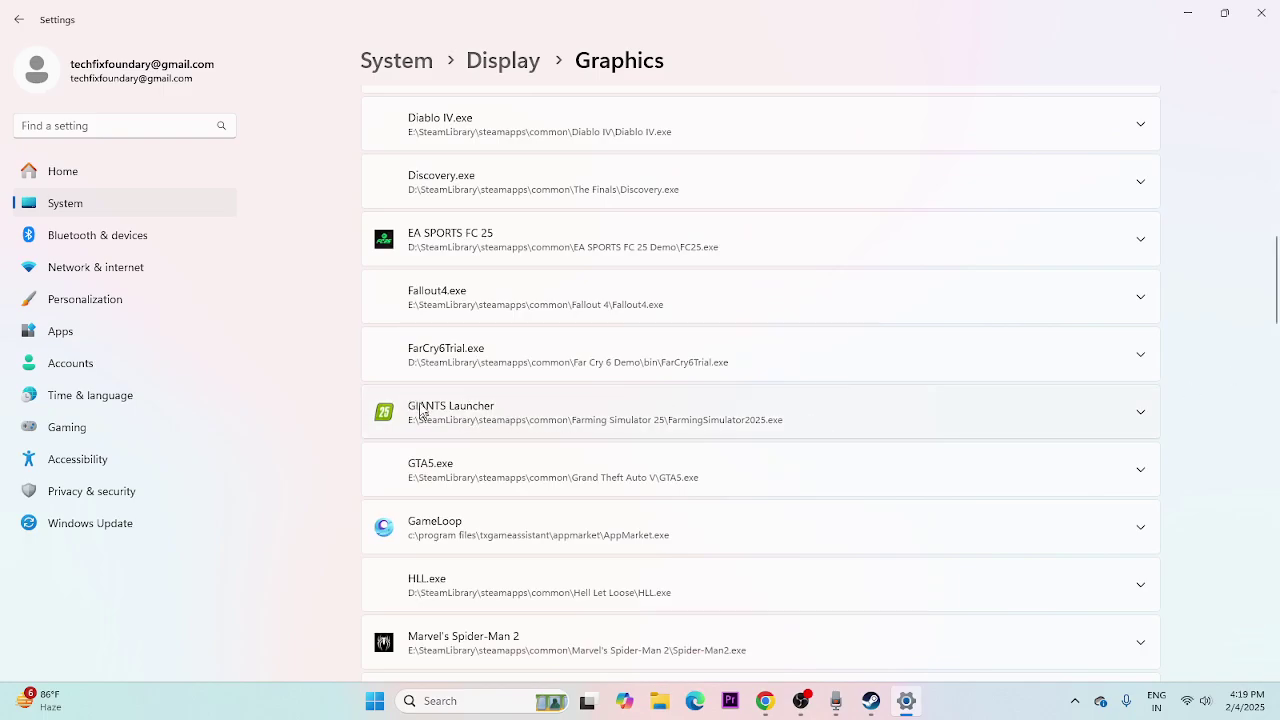
left_click(1142, 414)
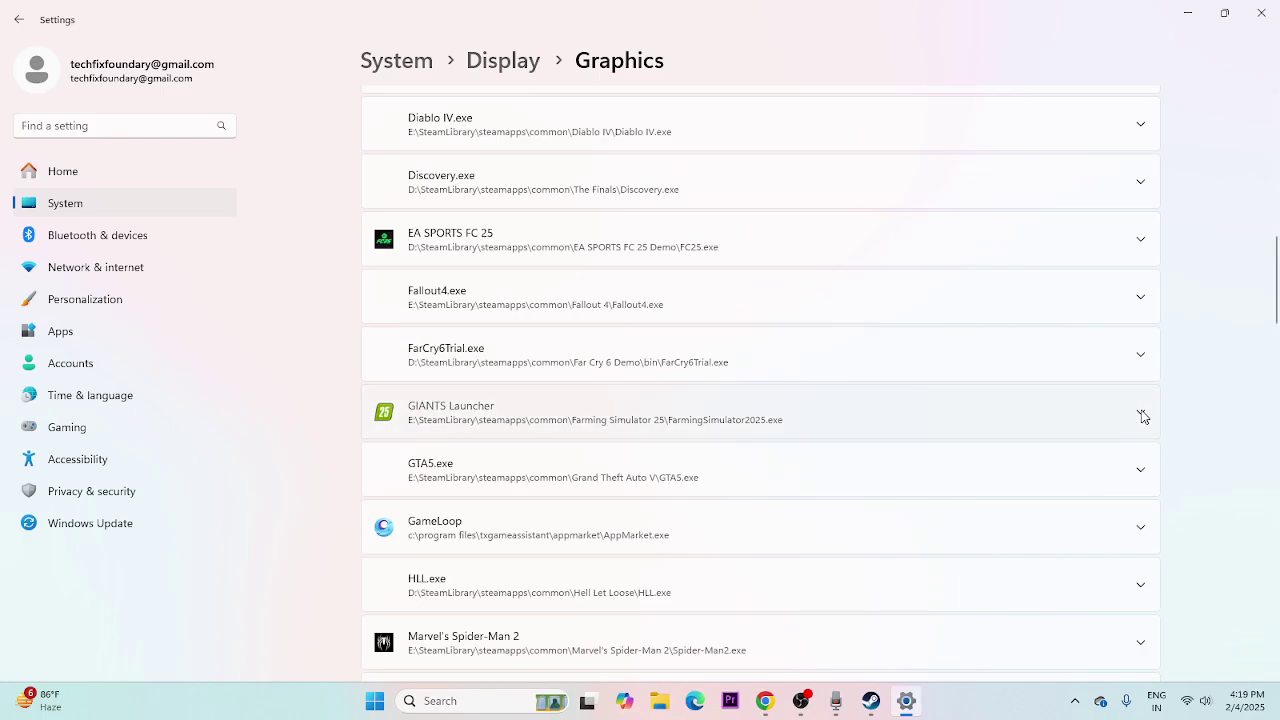
scroll(1168, 386, "down", 2)
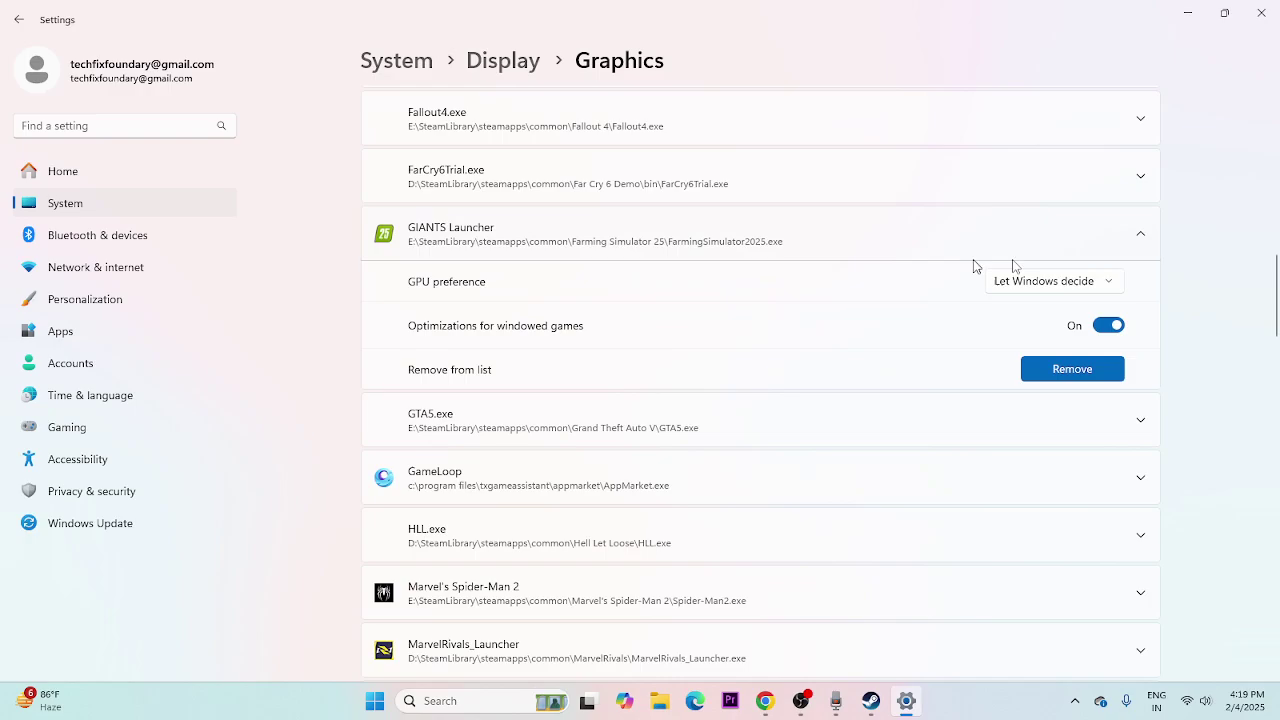
left_click(1008, 284)
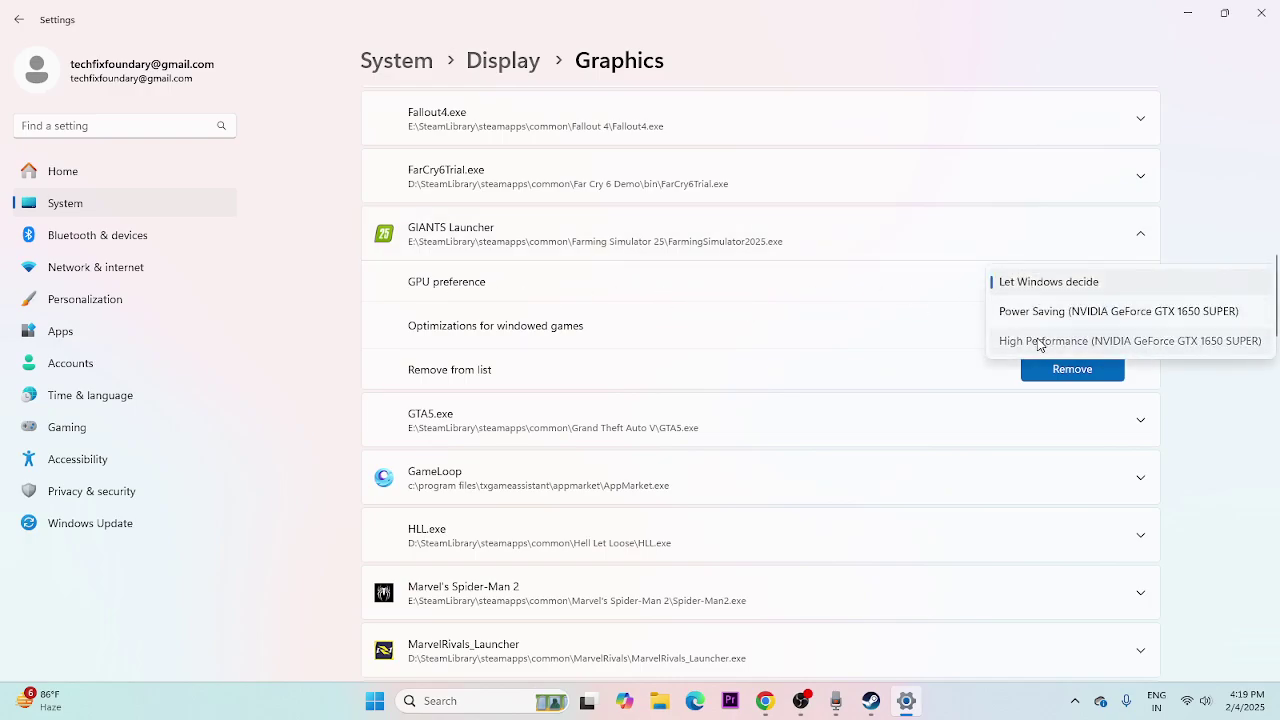
left_click(1040, 343)
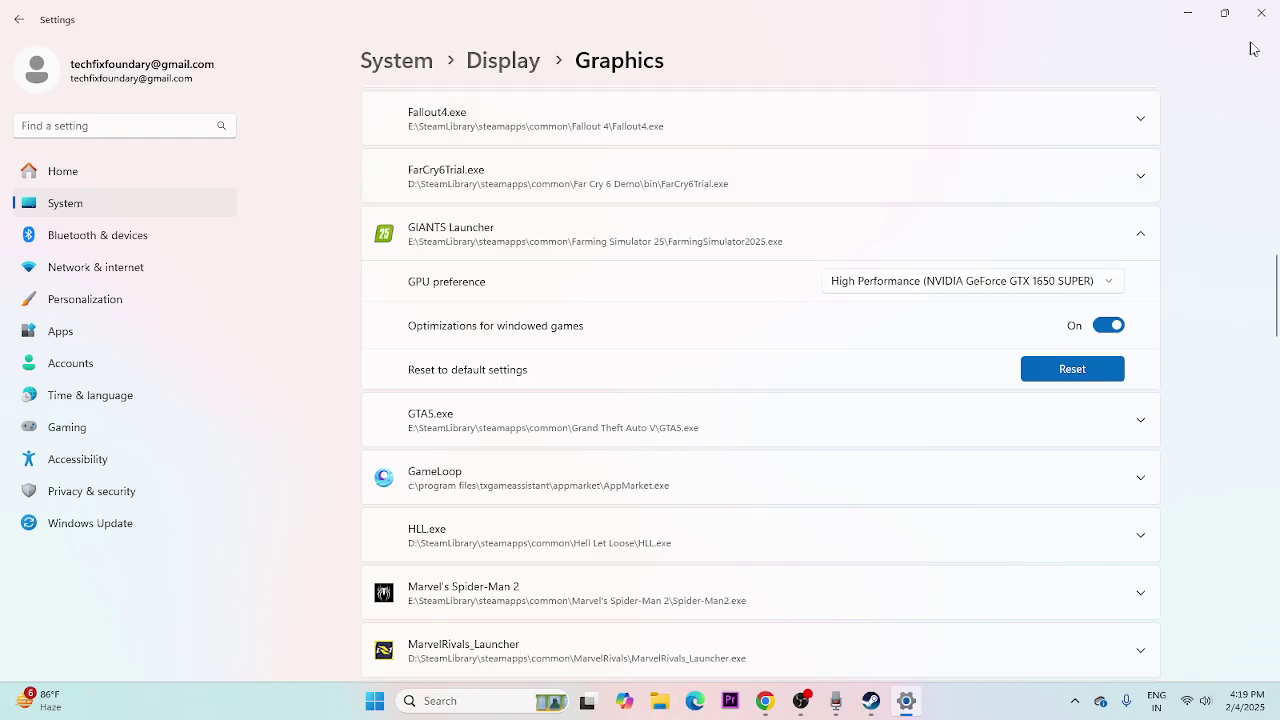
left_click(1261, 12)
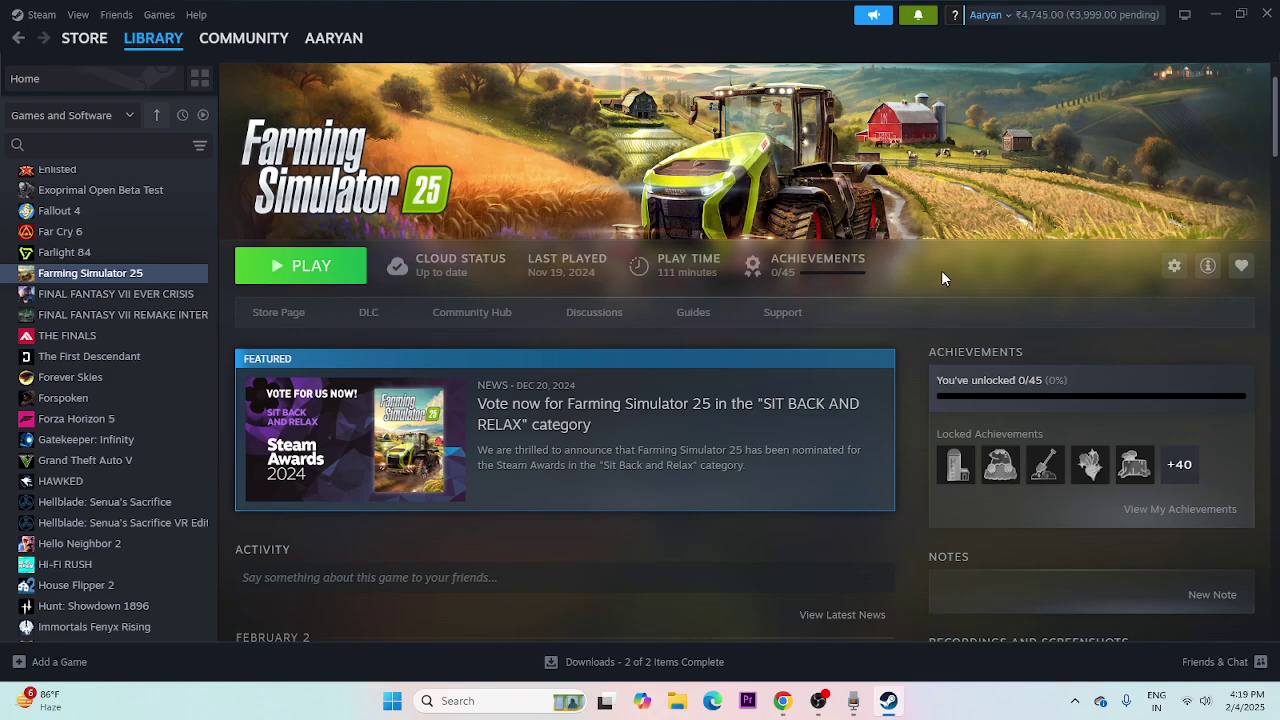
- Open the Virtual Memory settings from Windows' advanced system settings and choose a custom paging file size for drive E
left_click(445, 700)
type("VI")
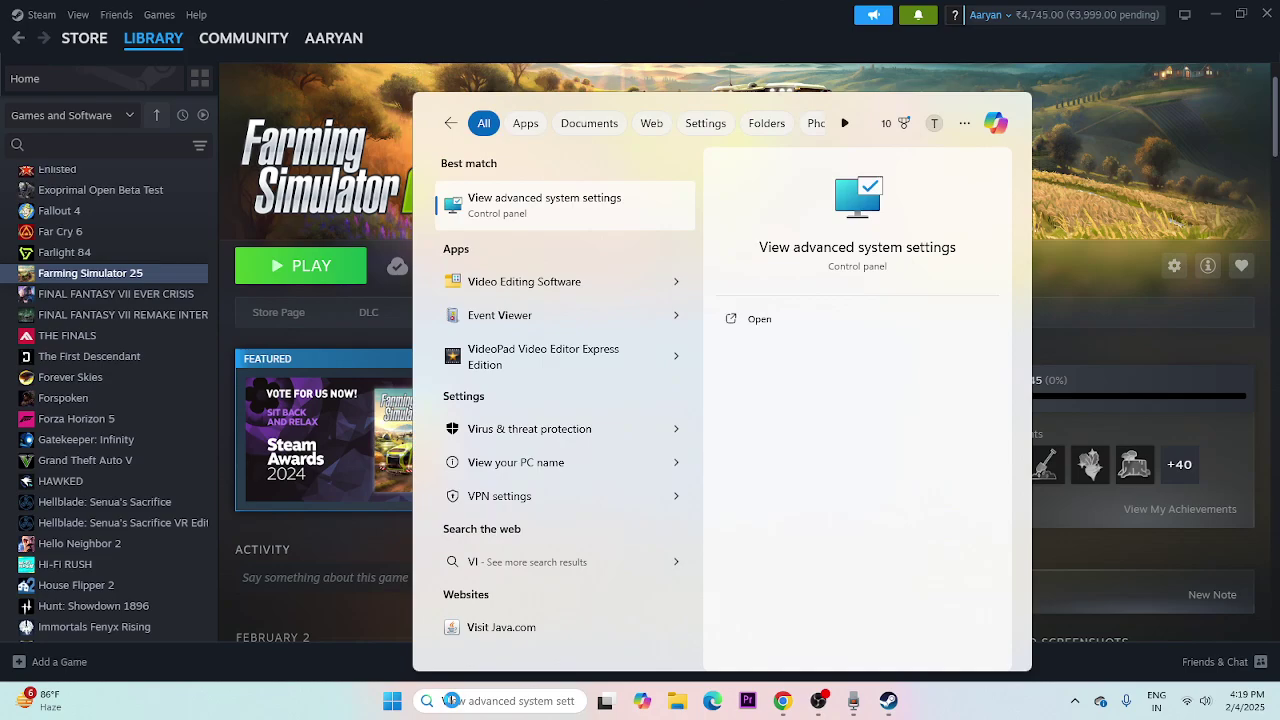
type("EW")
left_click(612, 220)
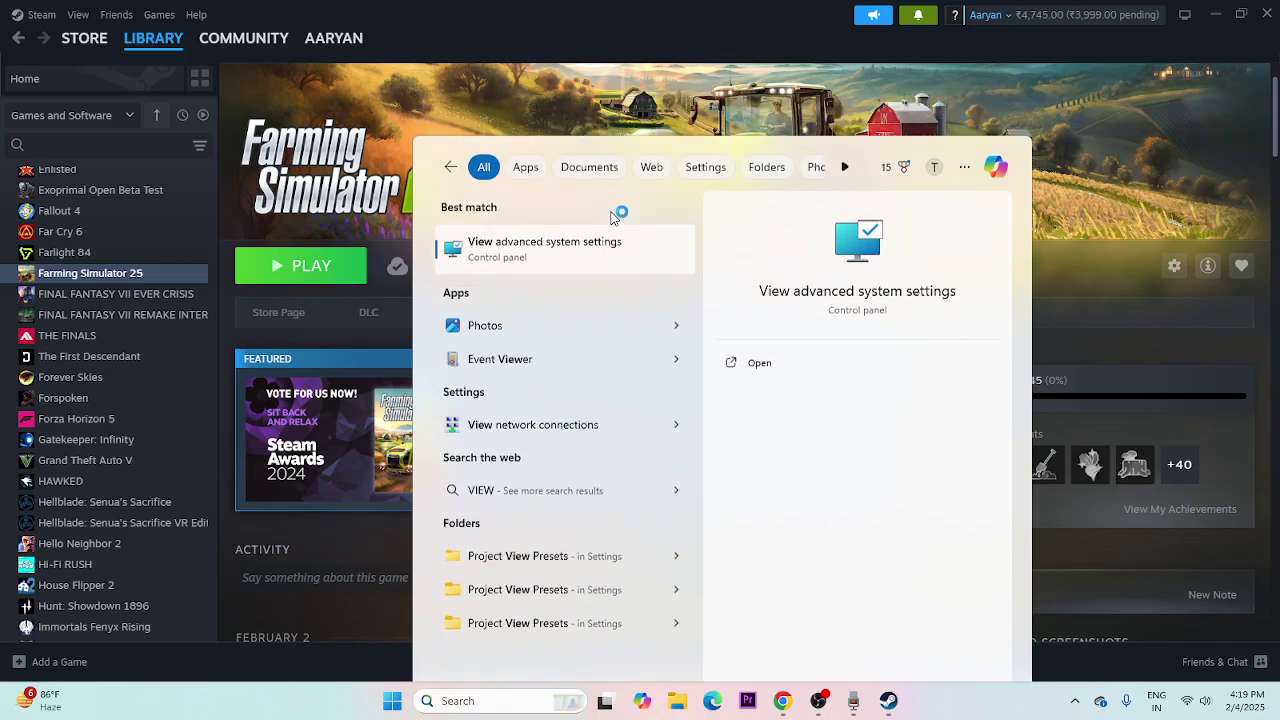
left_click(343, 213)
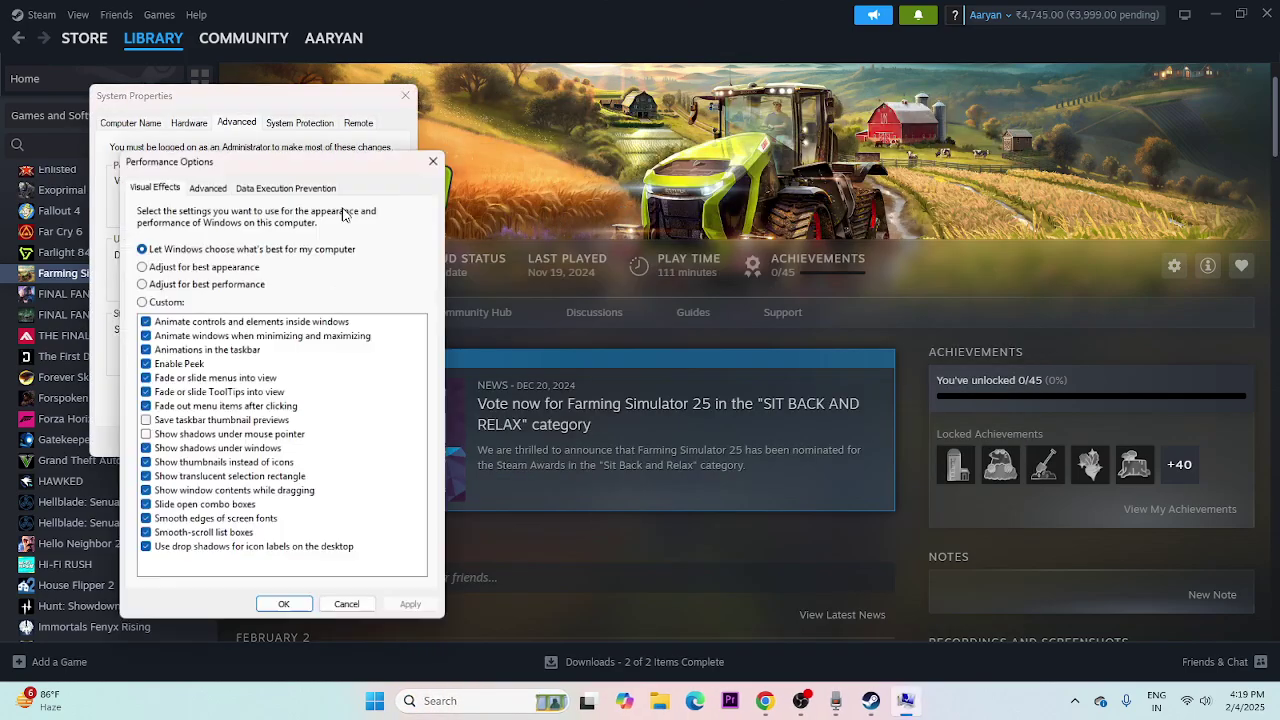
left_click(220, 189)
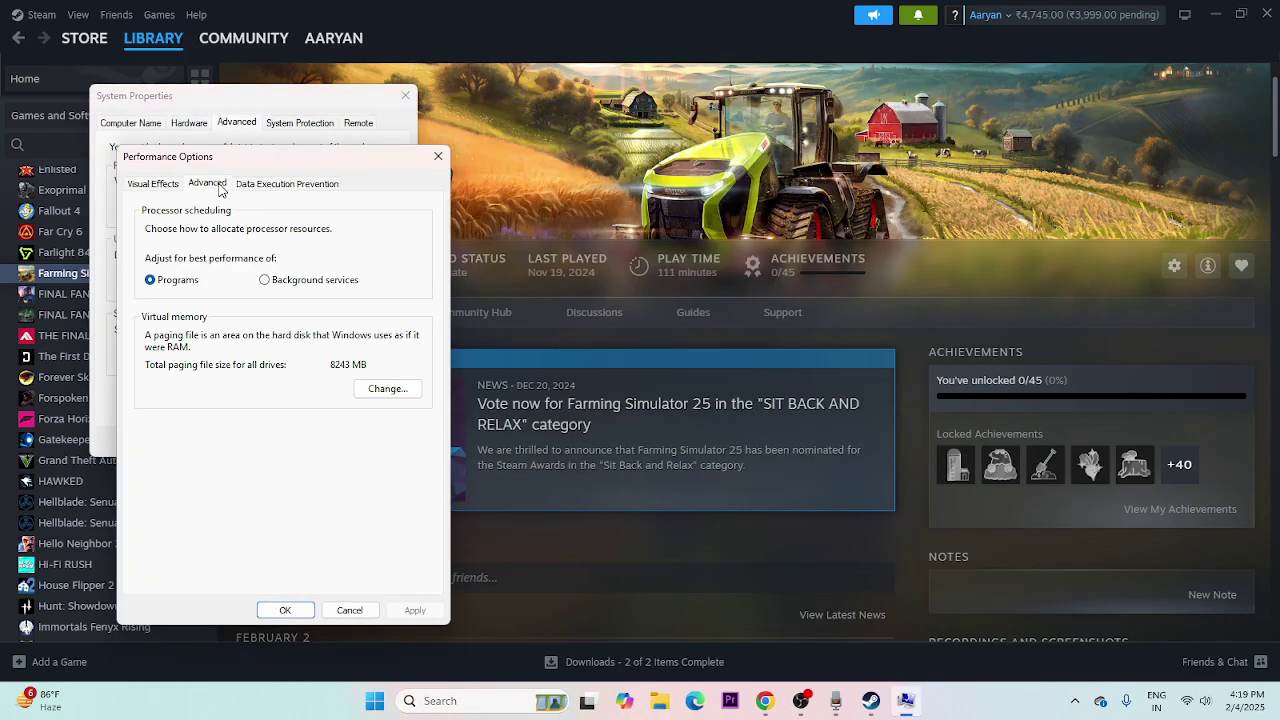
left_click(387, 389)
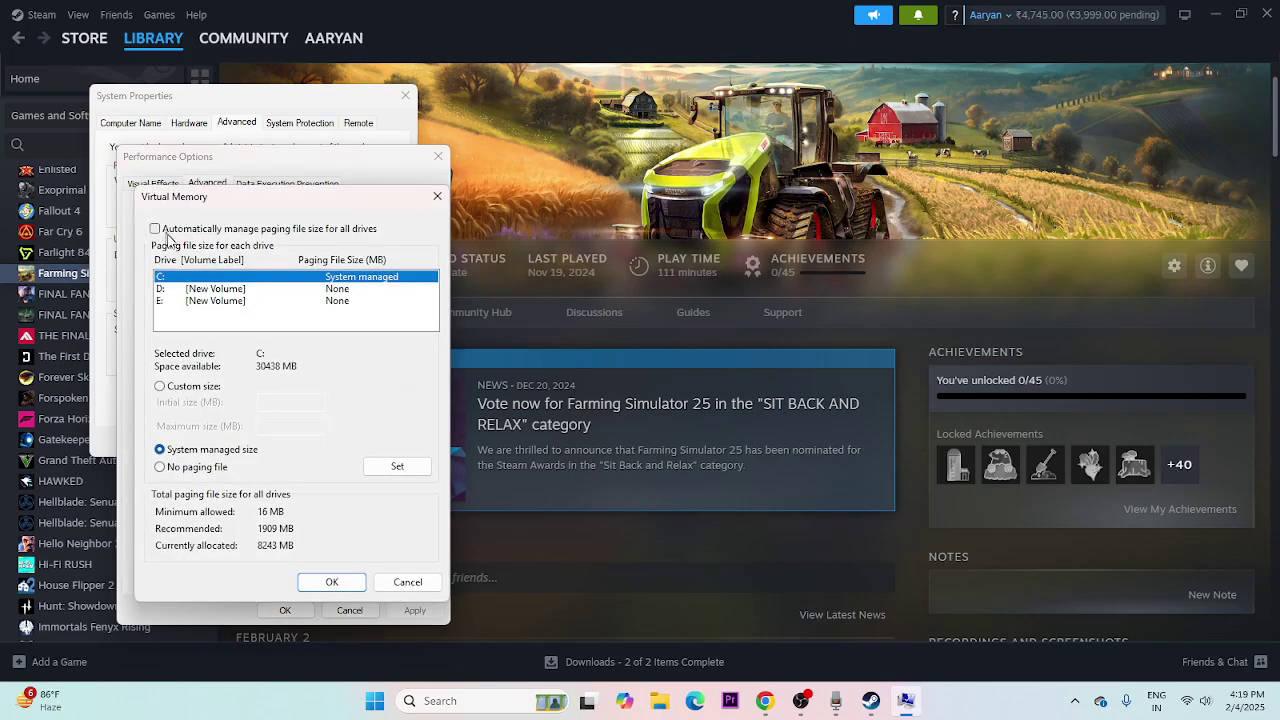
left_click(159, 301)
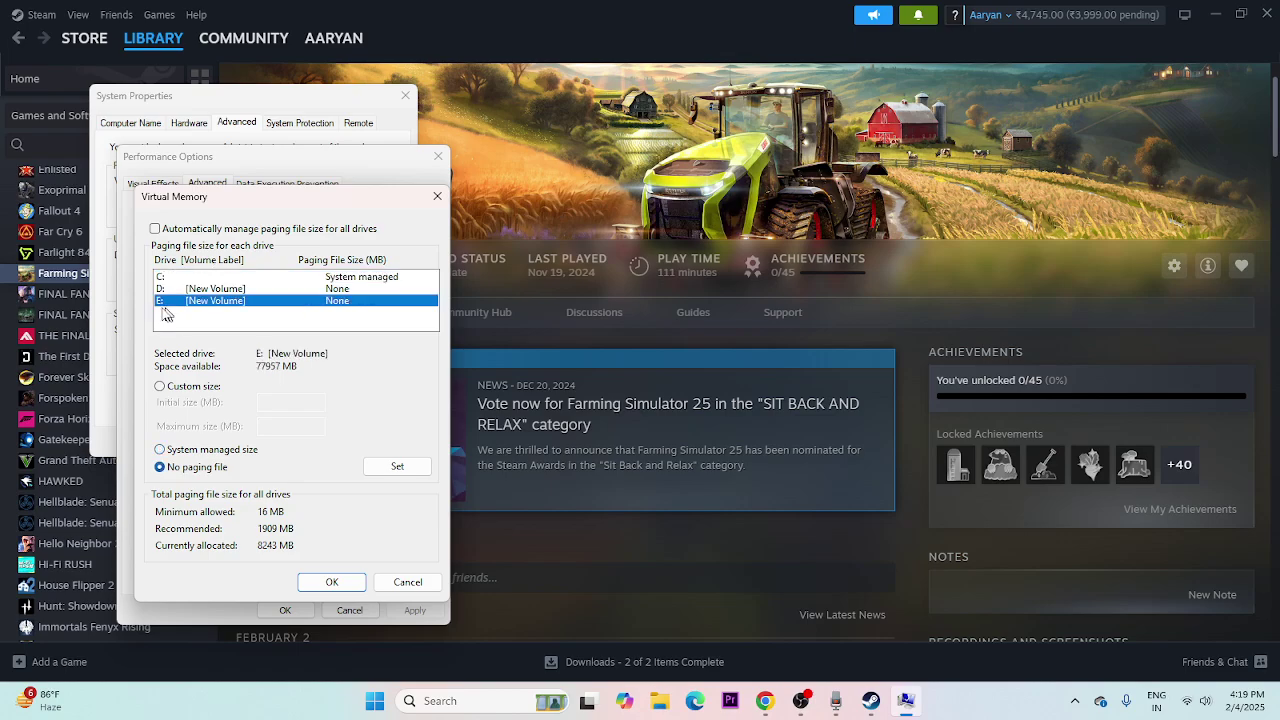
left_click(166, 386)
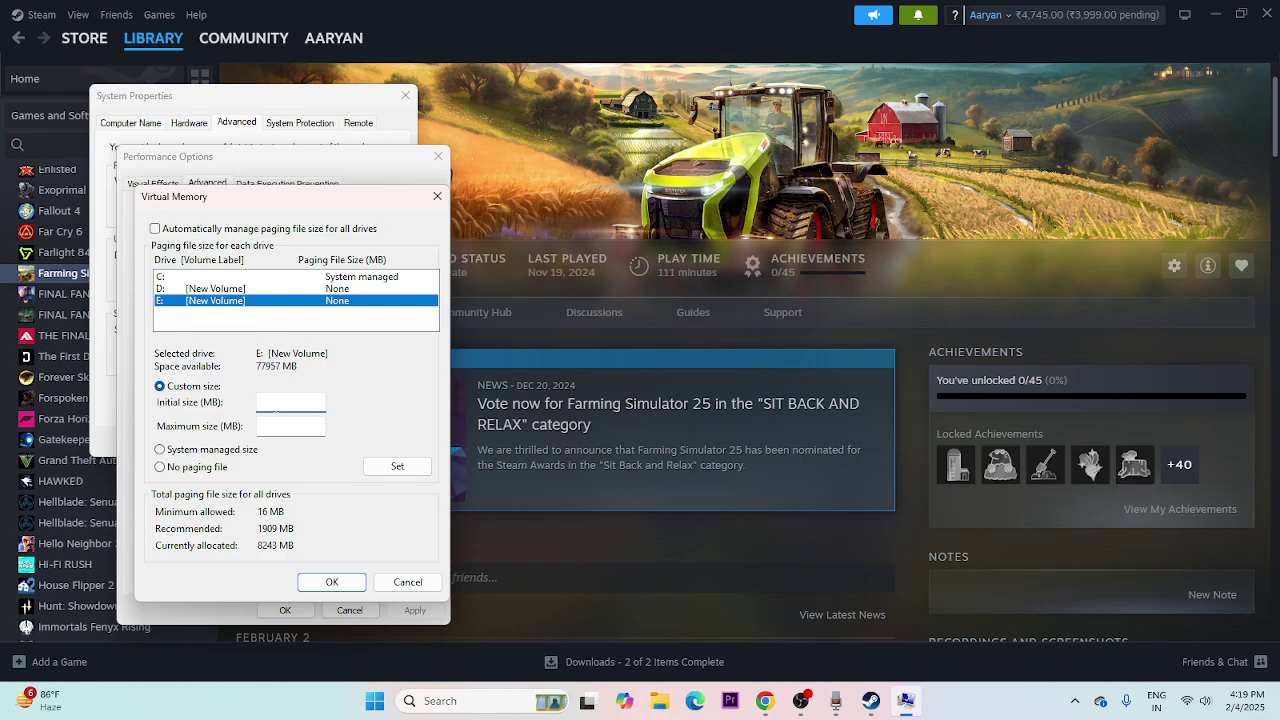
- Search Windows for Calculator, open it, and multiply 16 by 1024
left_click(470, 700)
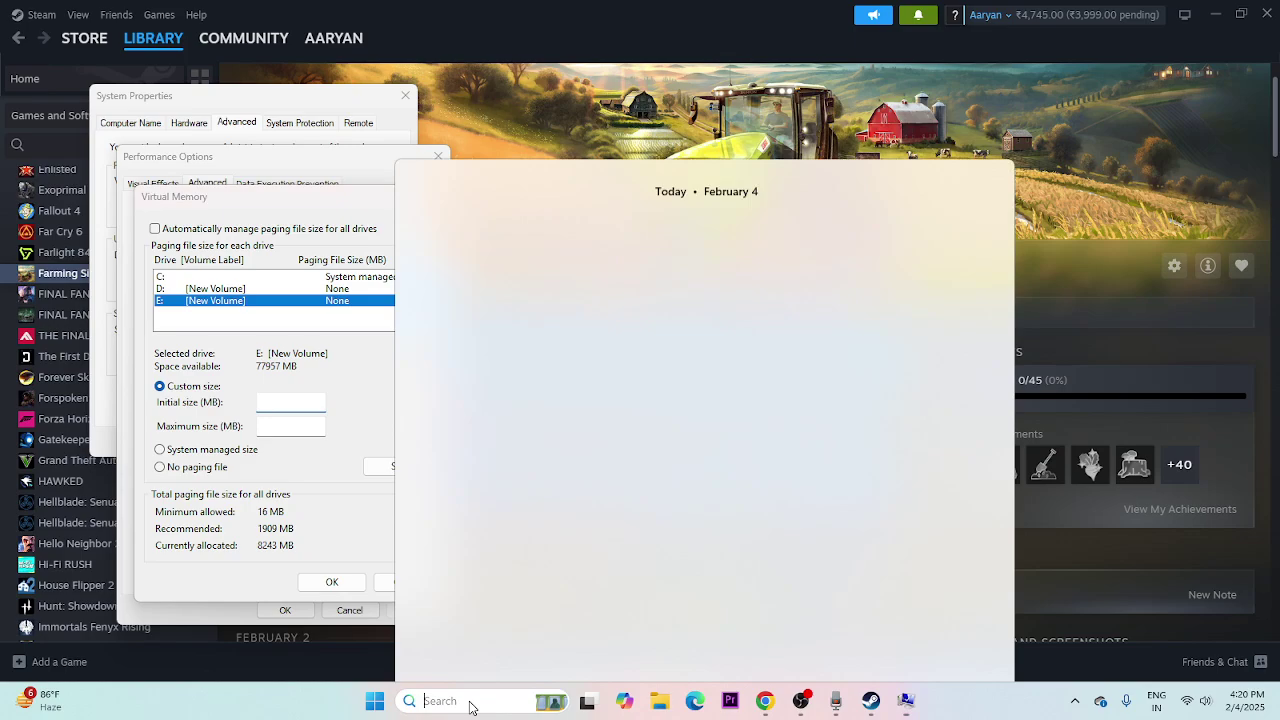
type("CALCUL")
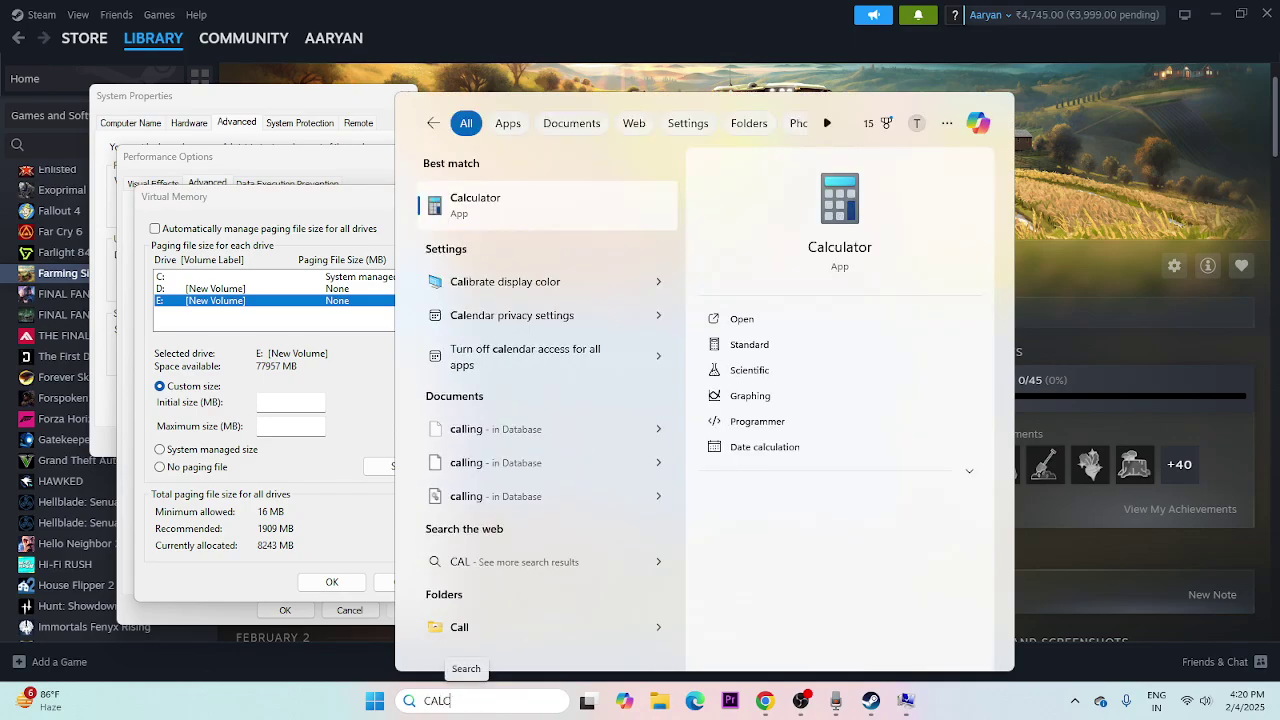
left_click(480, 205)
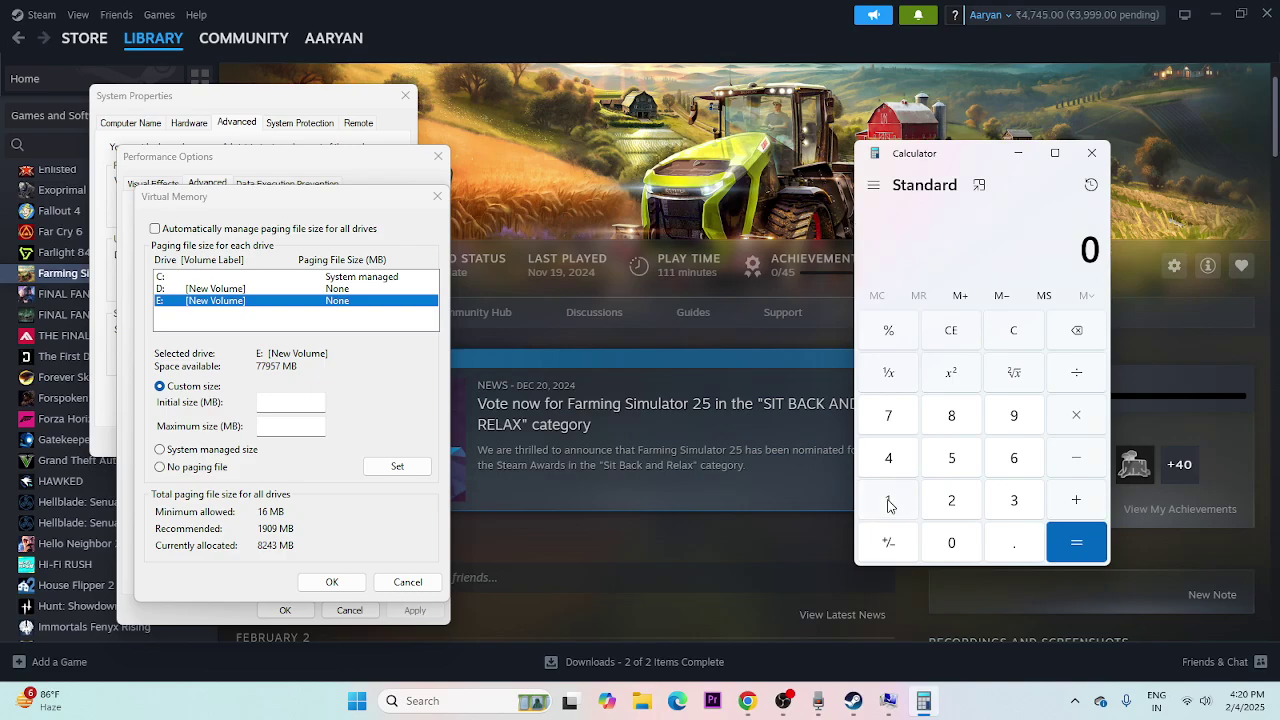
left_click(888, 500)
left_click(1016, 460)
left_click(888, 500)
left_click(951, 542)
left_click(951, 500)
left_click(888, 457)
left_click(1076, 542)
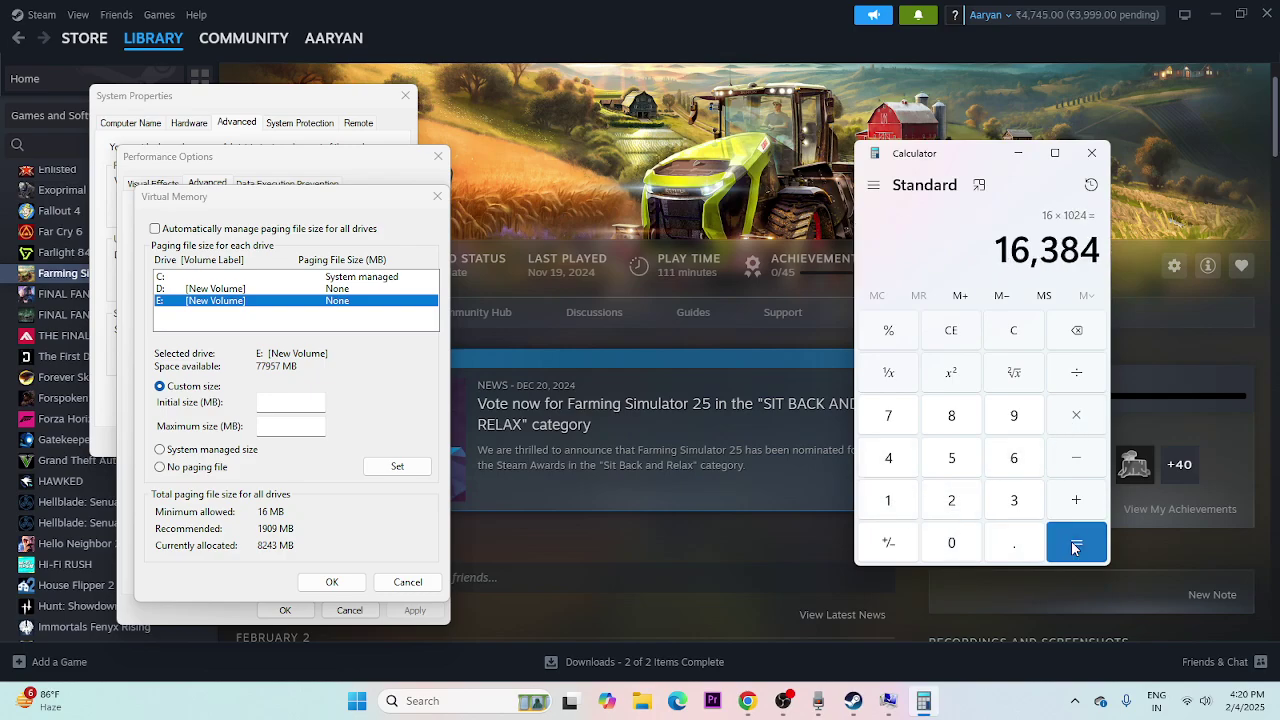
- Multiply the Calculator result by 1.5
left_click(1076, 415)
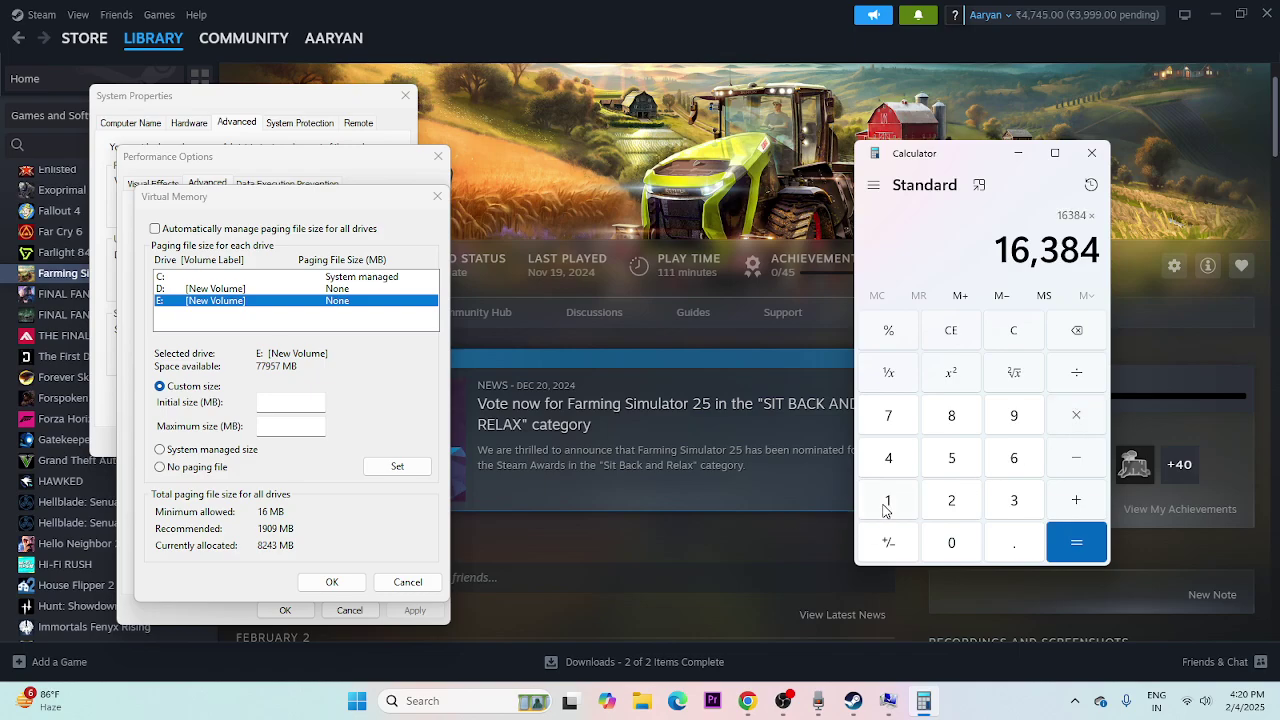
left_click(888, 500)
left_click(1014, 542)
left_click(955, 472)
left_click(1076, 540)
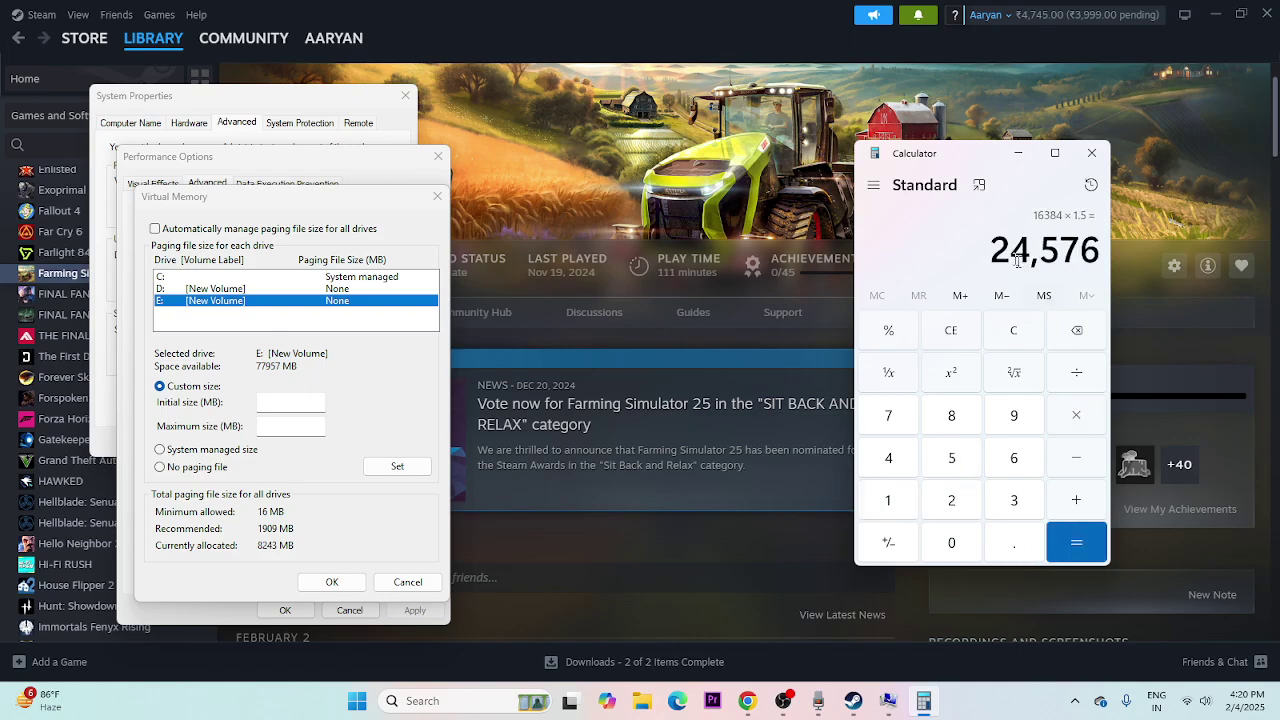
- Copy the Calculator result and paste it as drive E's initial paging file size, 24,576 MB
right_click(1118, 254)
left_click(1132, 277)
left_click(280, 404)
right_click(288, 405)
left_click(305, 470)
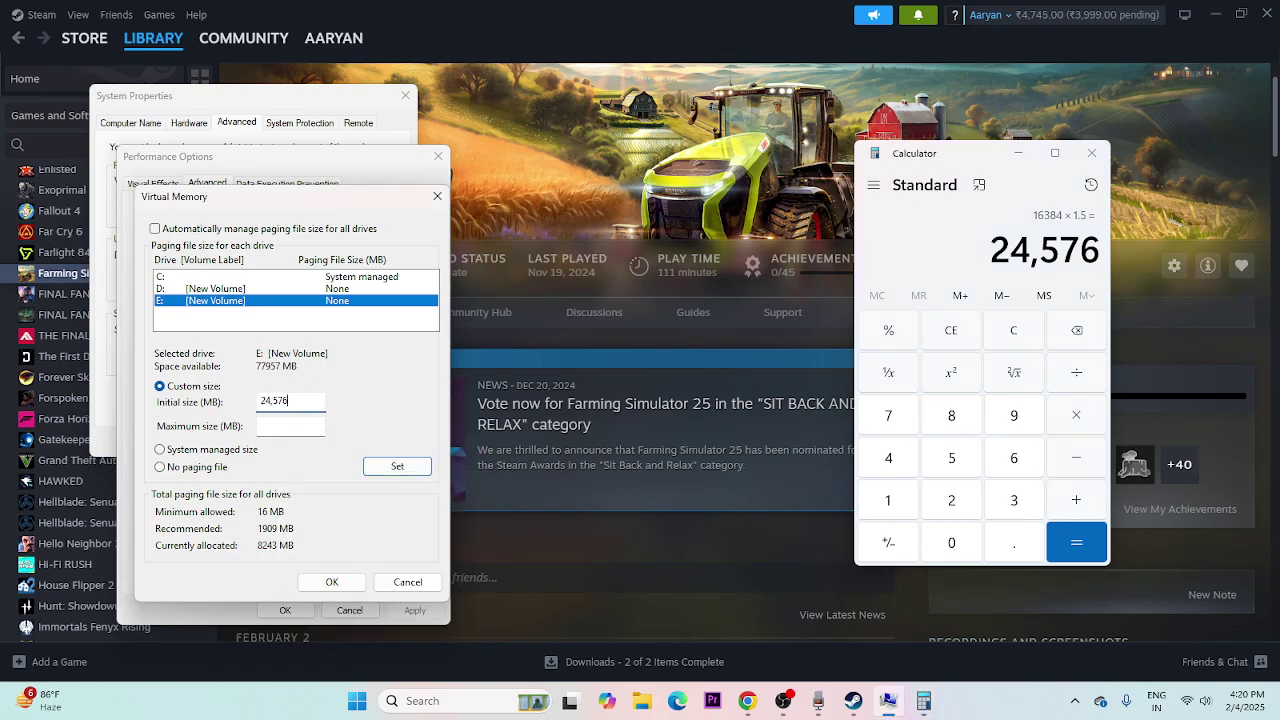
- Clear Calculator and multiply 16 by 1024
key("Tab")
left_click(948, 332)
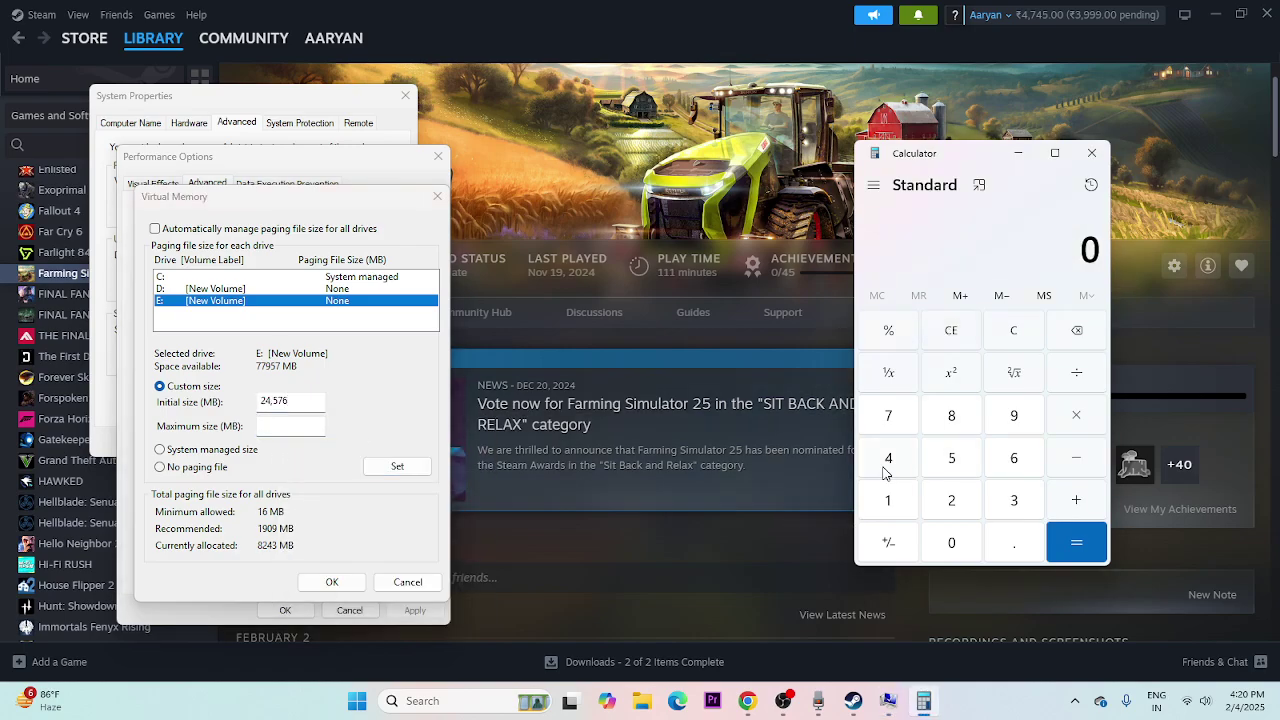
left_click(888, 503)
left_click(998, 465)
left_click(887, 500)
left_click(951, 542)
left_click(951, 500)
left_click(888, 458)
left_click(1076, 542)
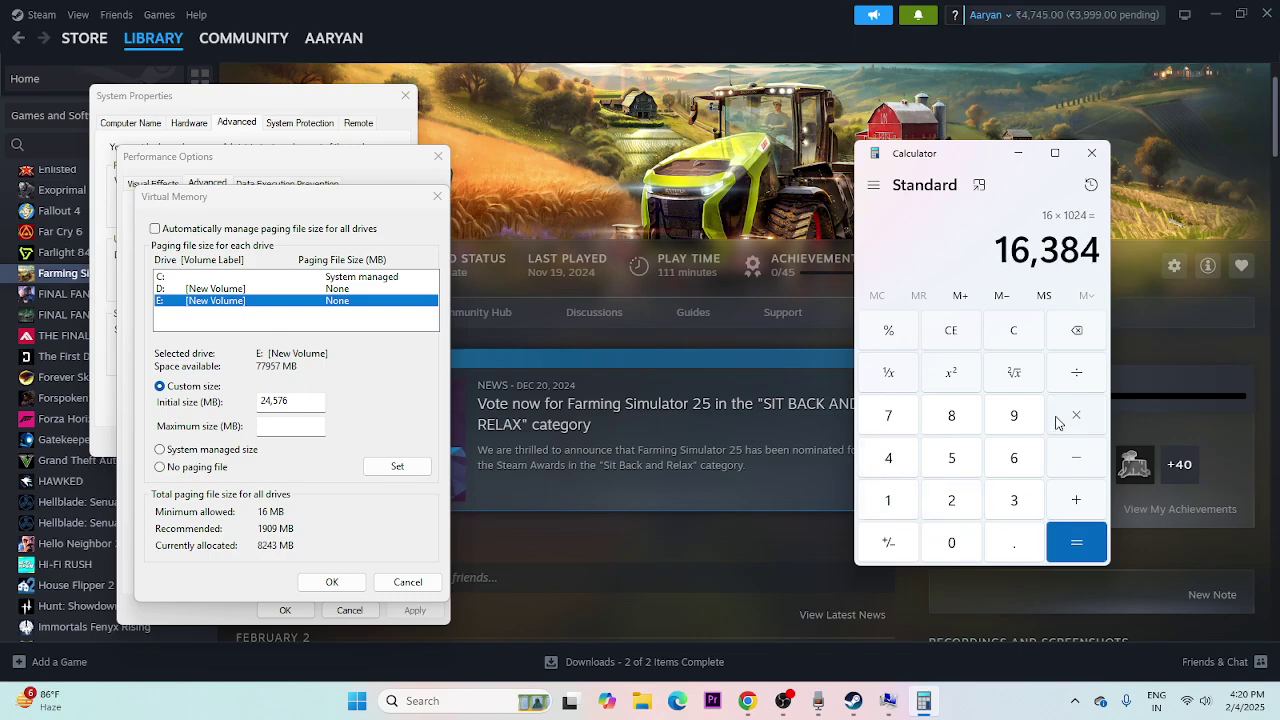
- Multiply the Calculator result by 3 and paste the product, 49,152 MB, as drive E's maximum paging file size
left_click(1058, 423)
left_click(1016, 502)
left_click(1074, 535)
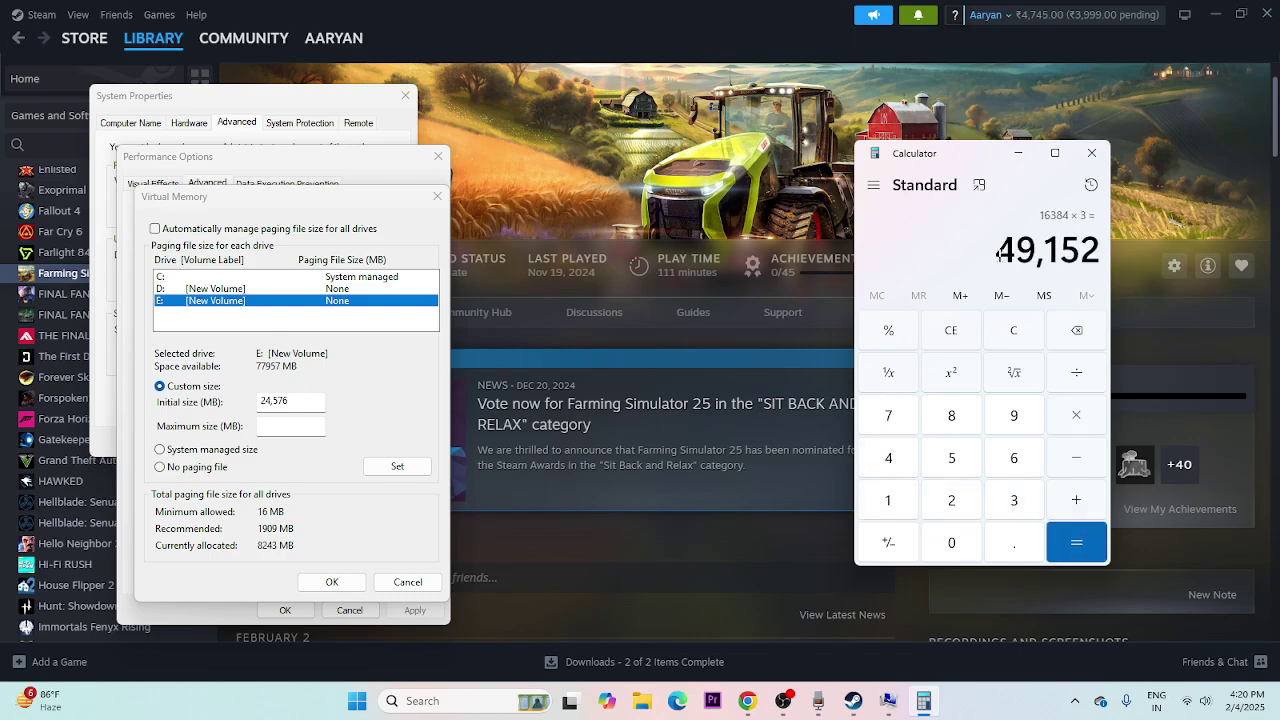
double_click(998, 253)
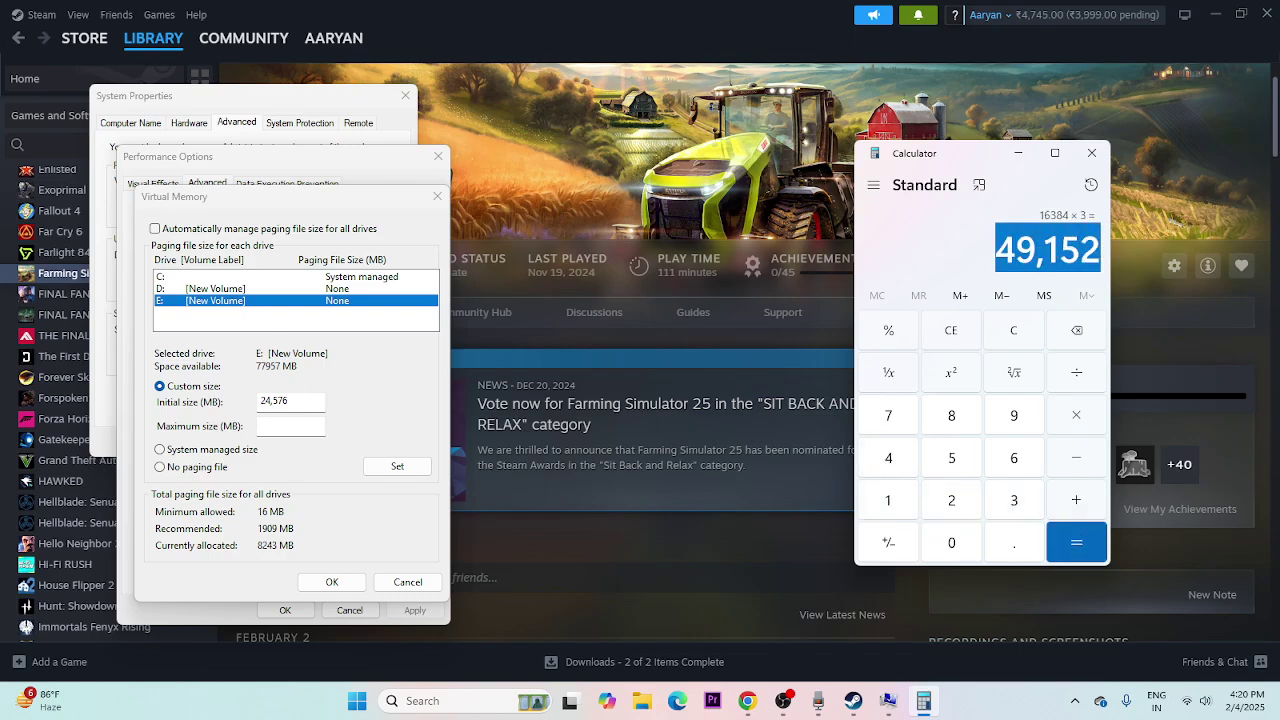
right_click(272, 428)
left_click(312, 497)
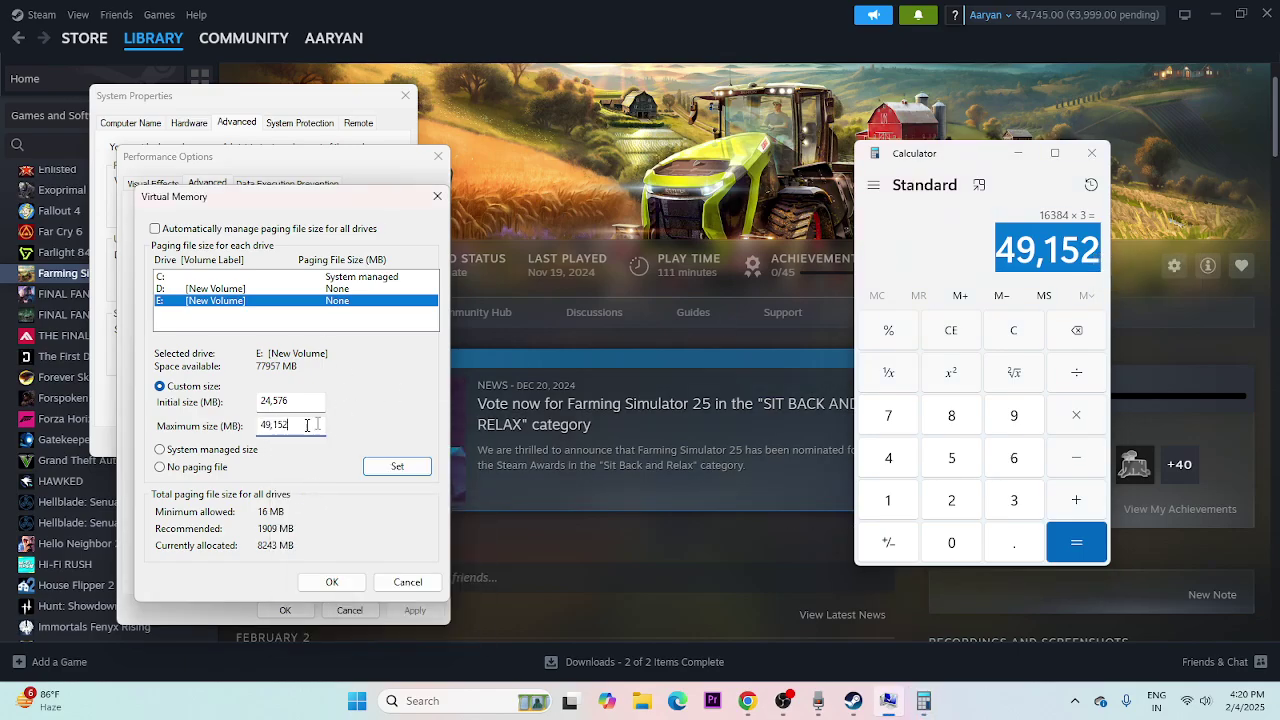
- Confirm the Virtual Memory, Performance Options and System Properties dialogs, and close Calculator
left_click(331, 582)
left_click(285, 610)
left_click(270, 445)
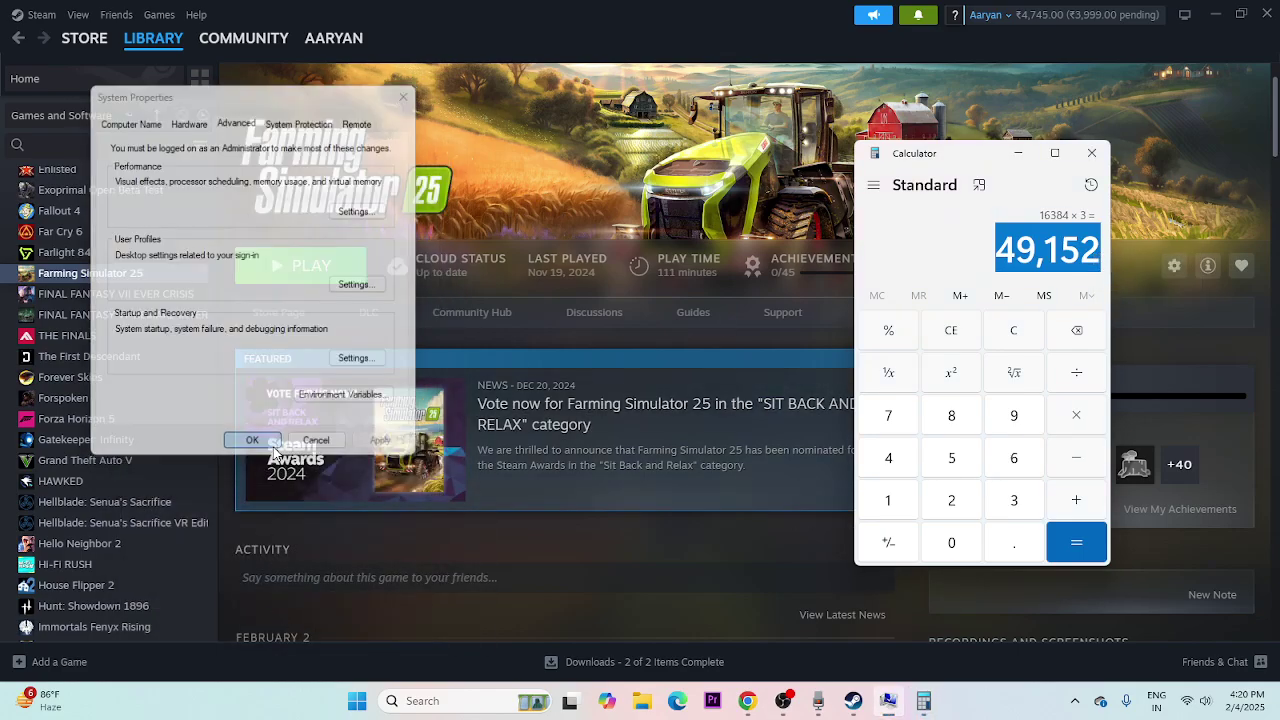
left_click(1091, 152)
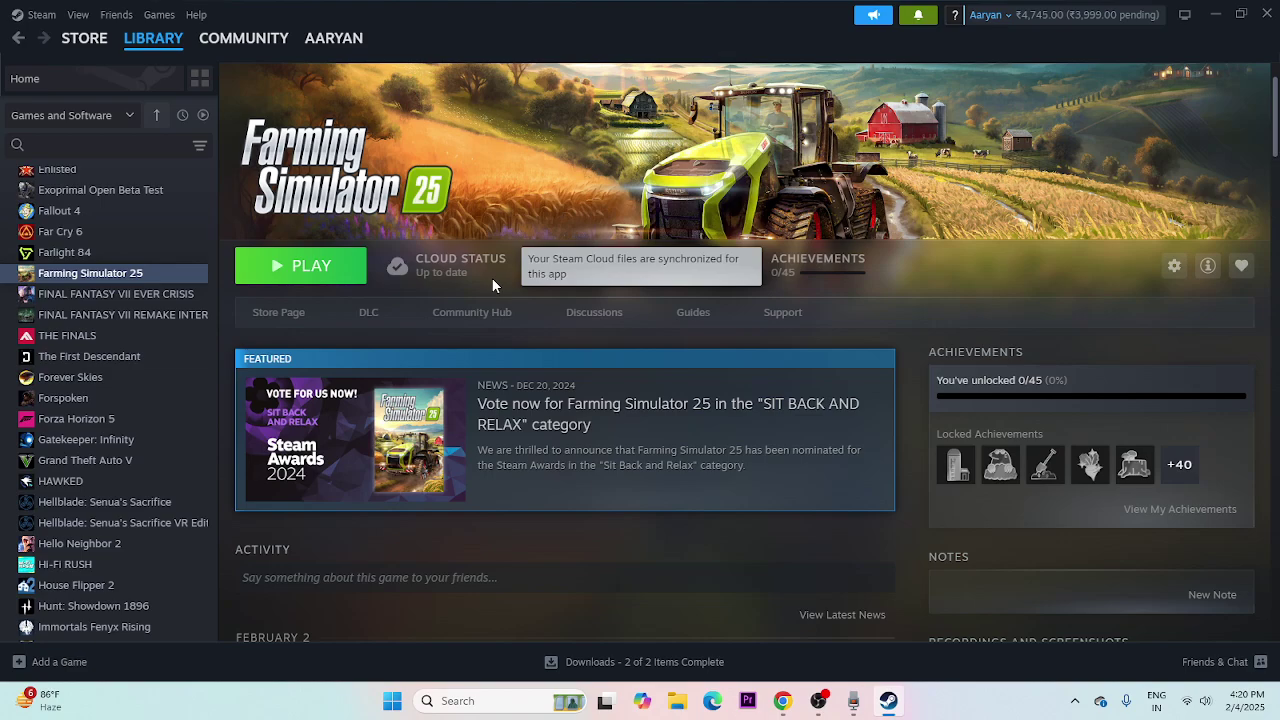
- Switch to Chrome and view the AMD and NVIDIA driver download pages, ending on the NVIDIA page
left_click(782, 700)
scroll(483, 320, "up", 5)
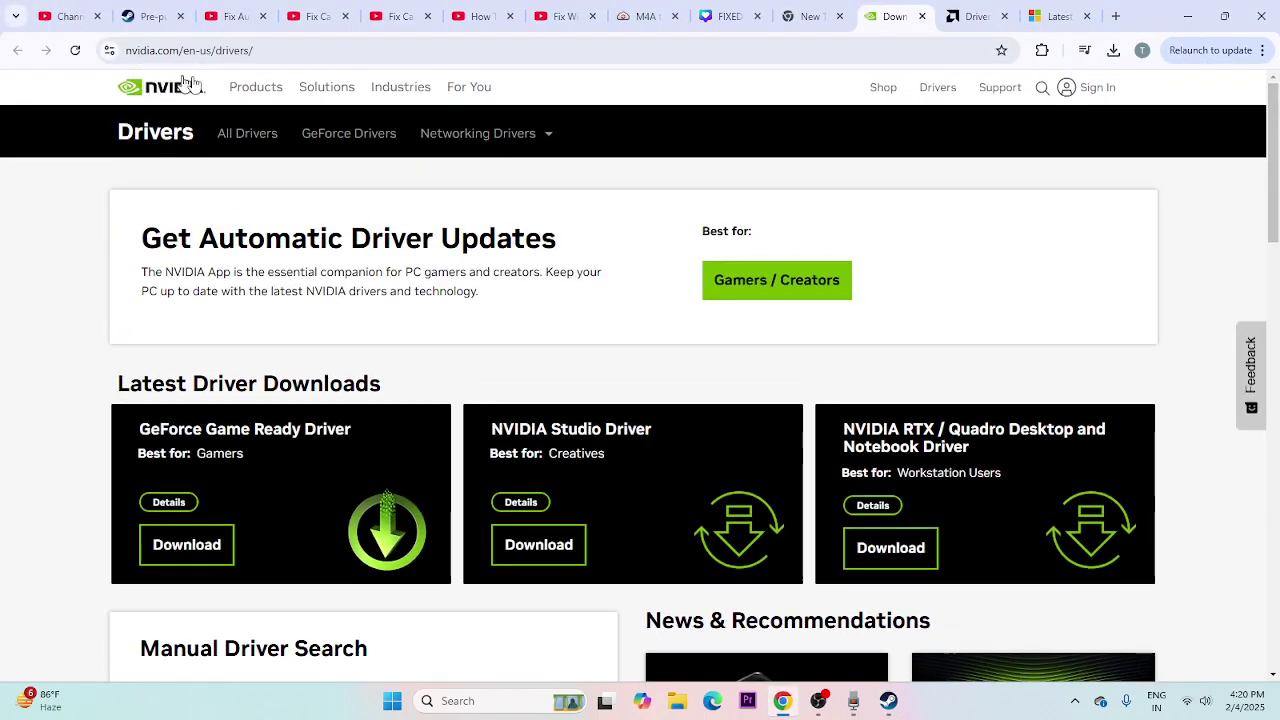
left_click(955, 17)
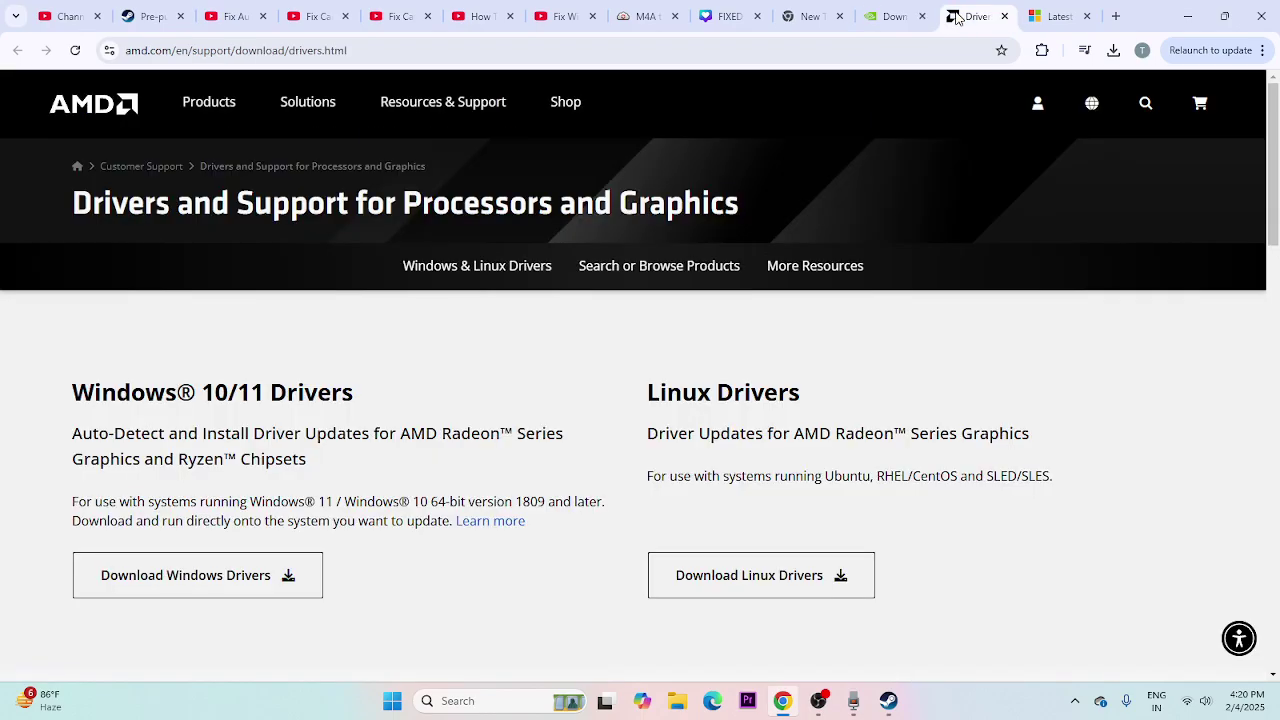
left_click(893, 16)
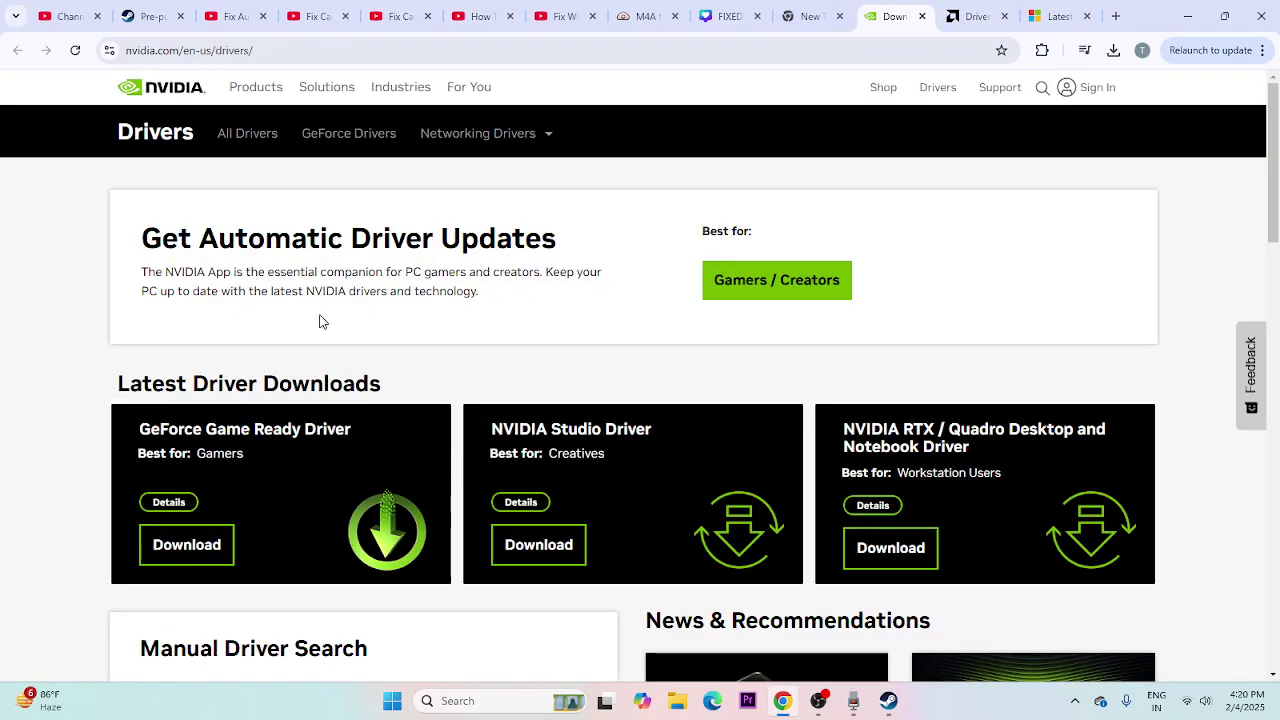
- Search NVIDIA's manual driver finder for GeForce, GeForce 16 Series, GeForce GTX 1650, Windows 11 and English (US)
scroll(320, 320, "down", 3)
scroll(277, 323, "down", 2)
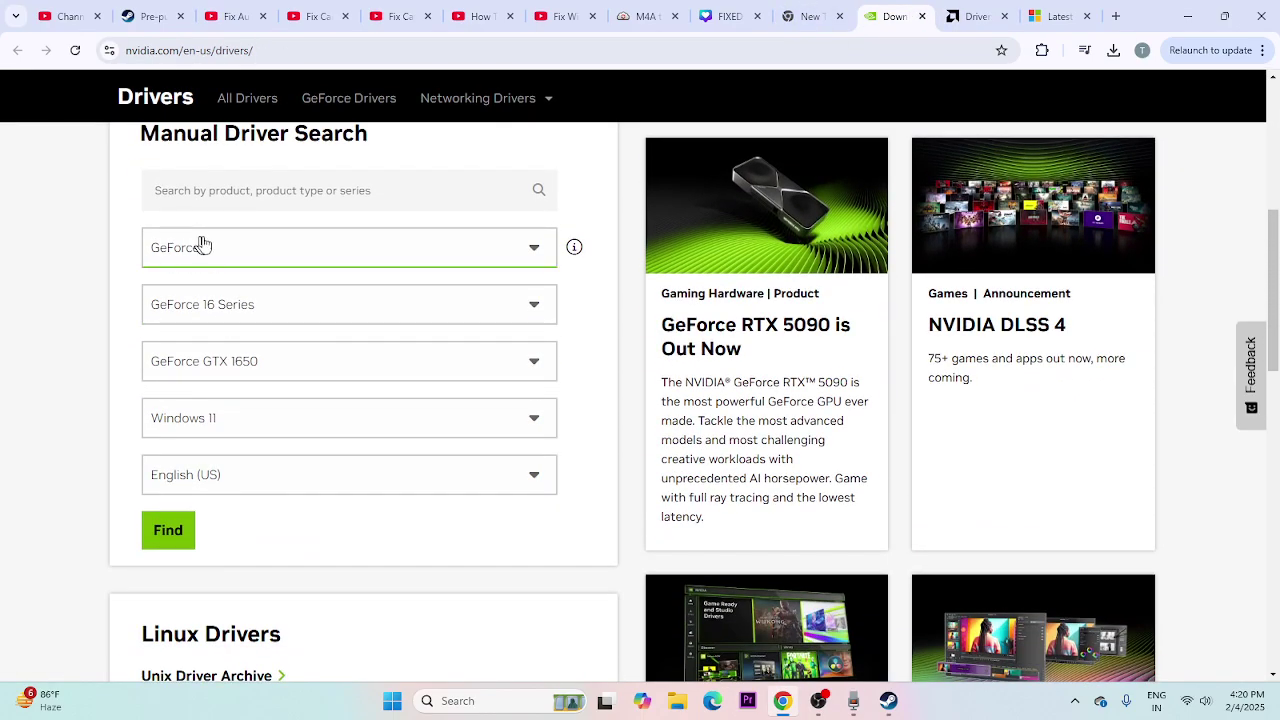
left_click(208, 248)
left_click(194, 294)
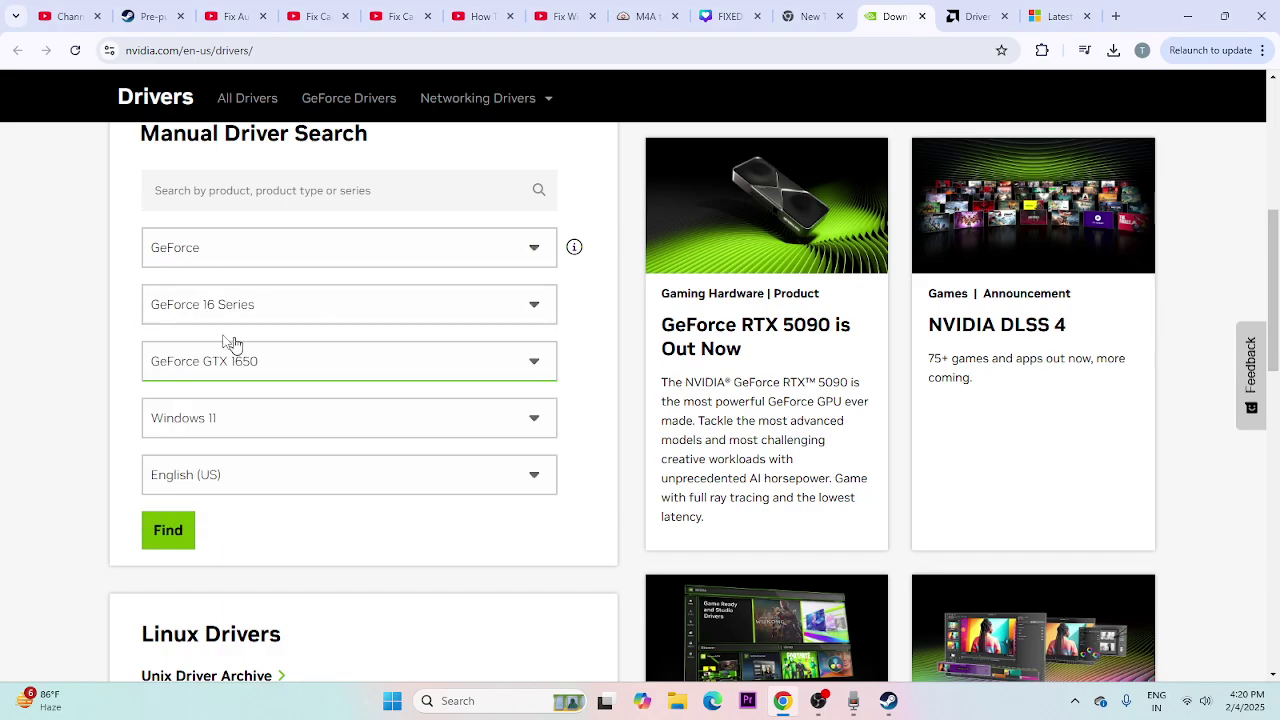
left_click(277, 309)
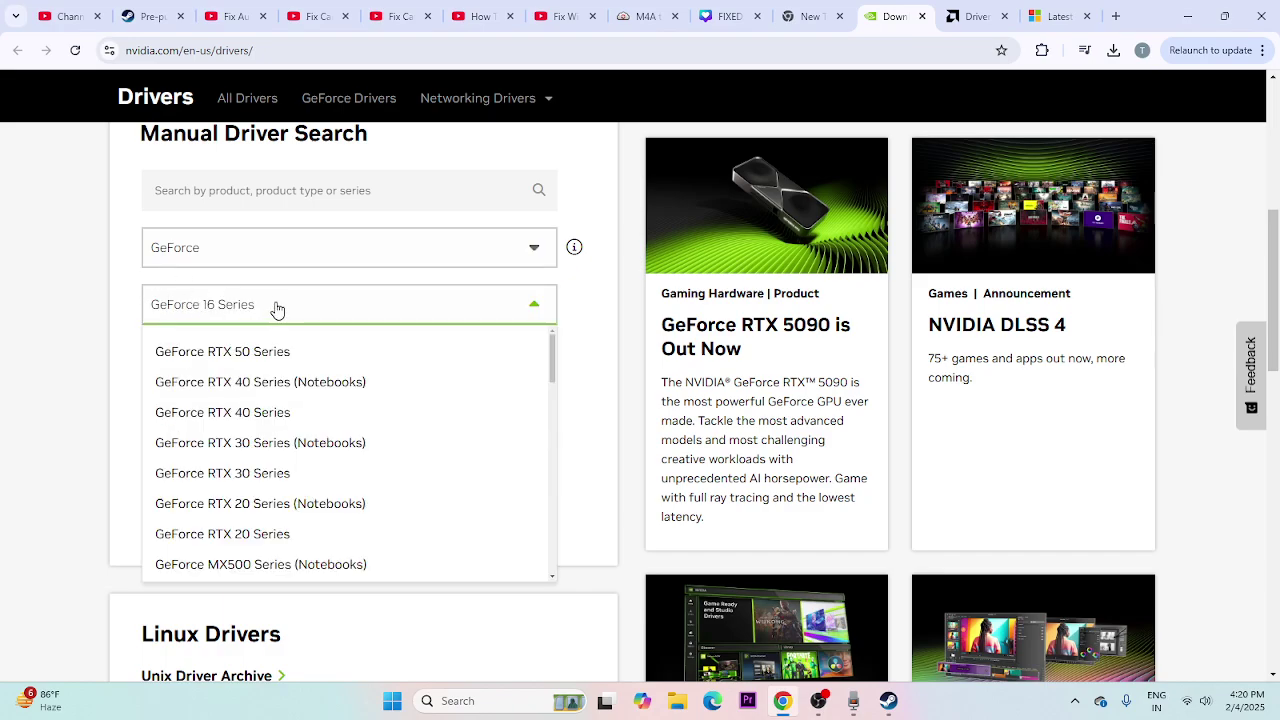
left_click(277, 309)
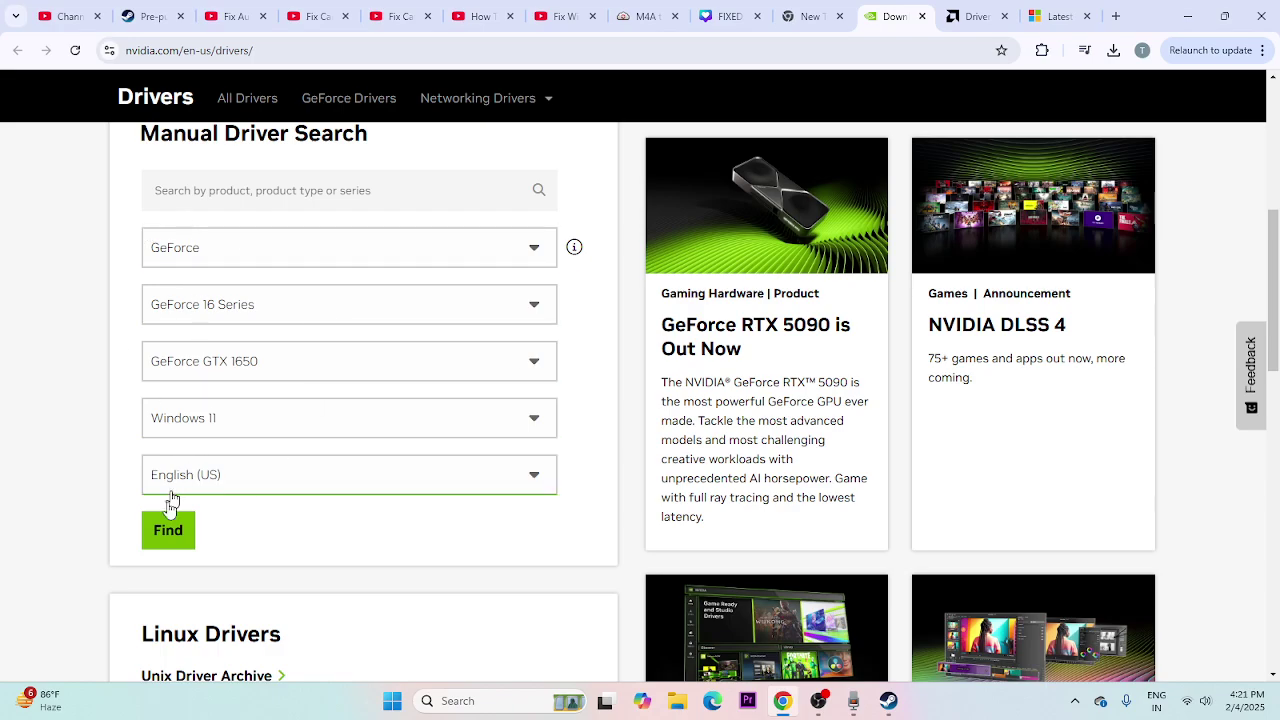
left_click(168, 535)
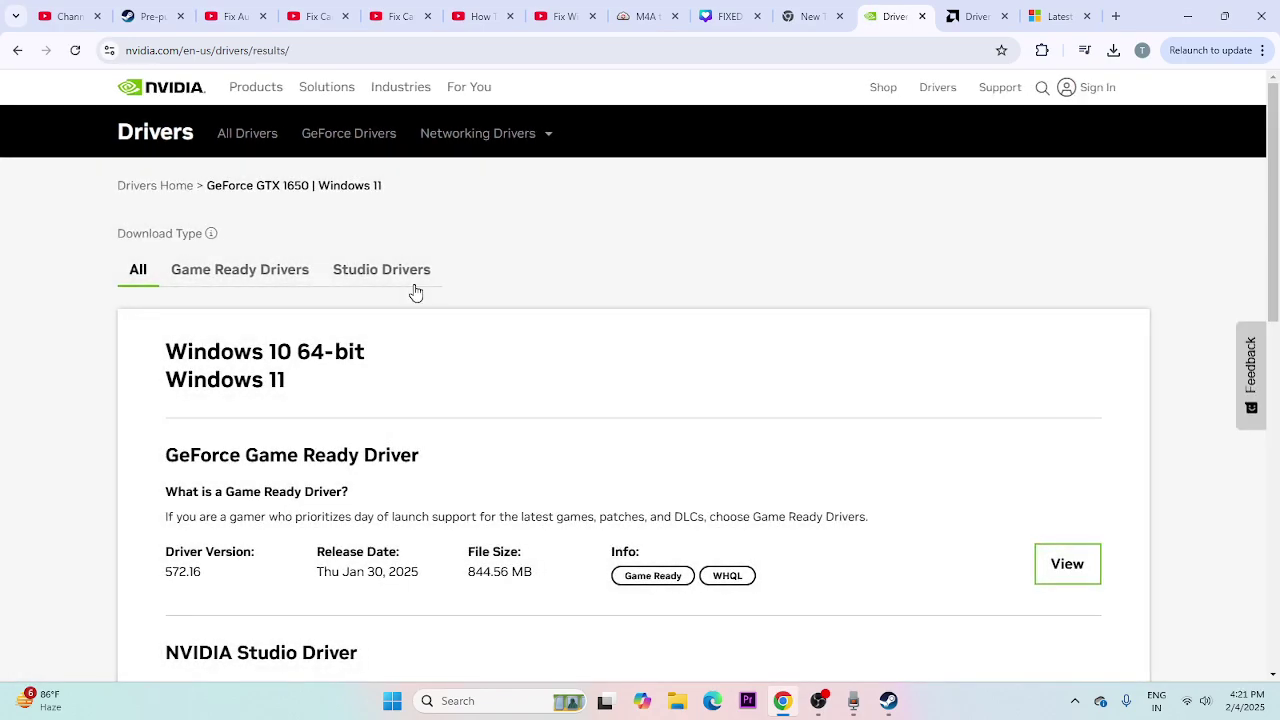
- Examine the Game Ready and Studio driver results and highlight the Game Ready driver's version number
scroll(416, 291, "down", 4)
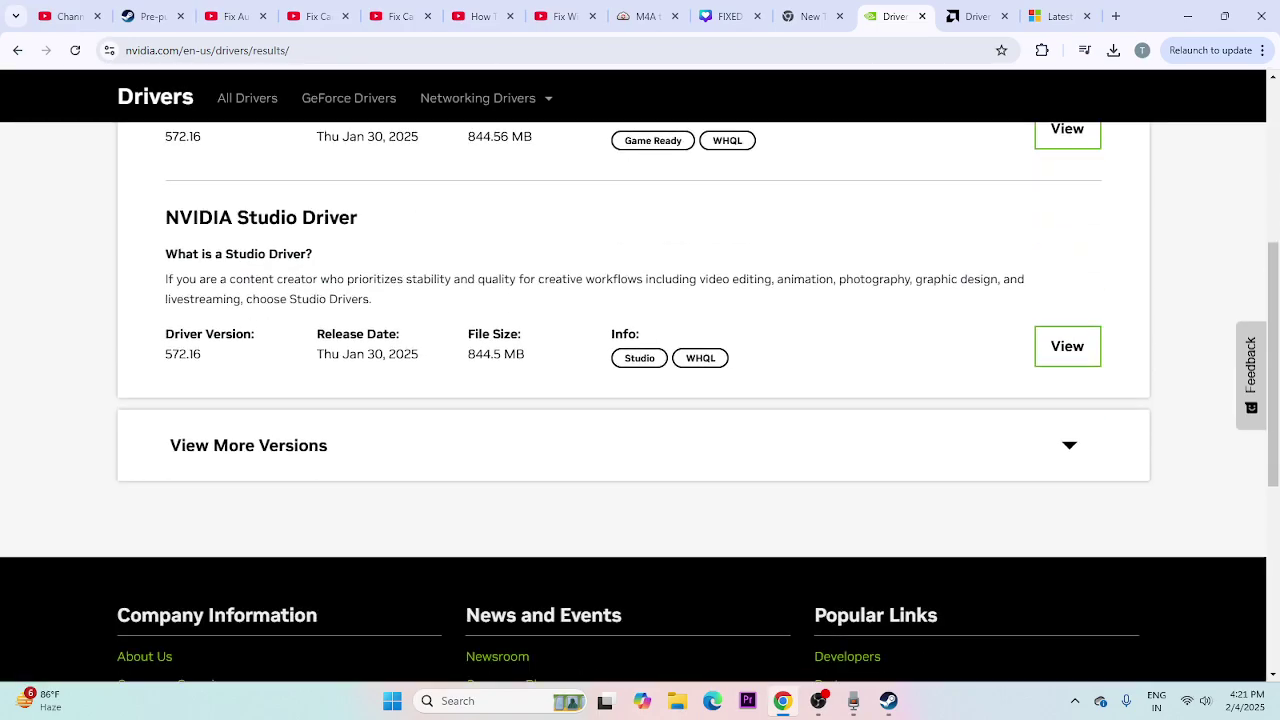
scroll(414, 291, "up", 2)
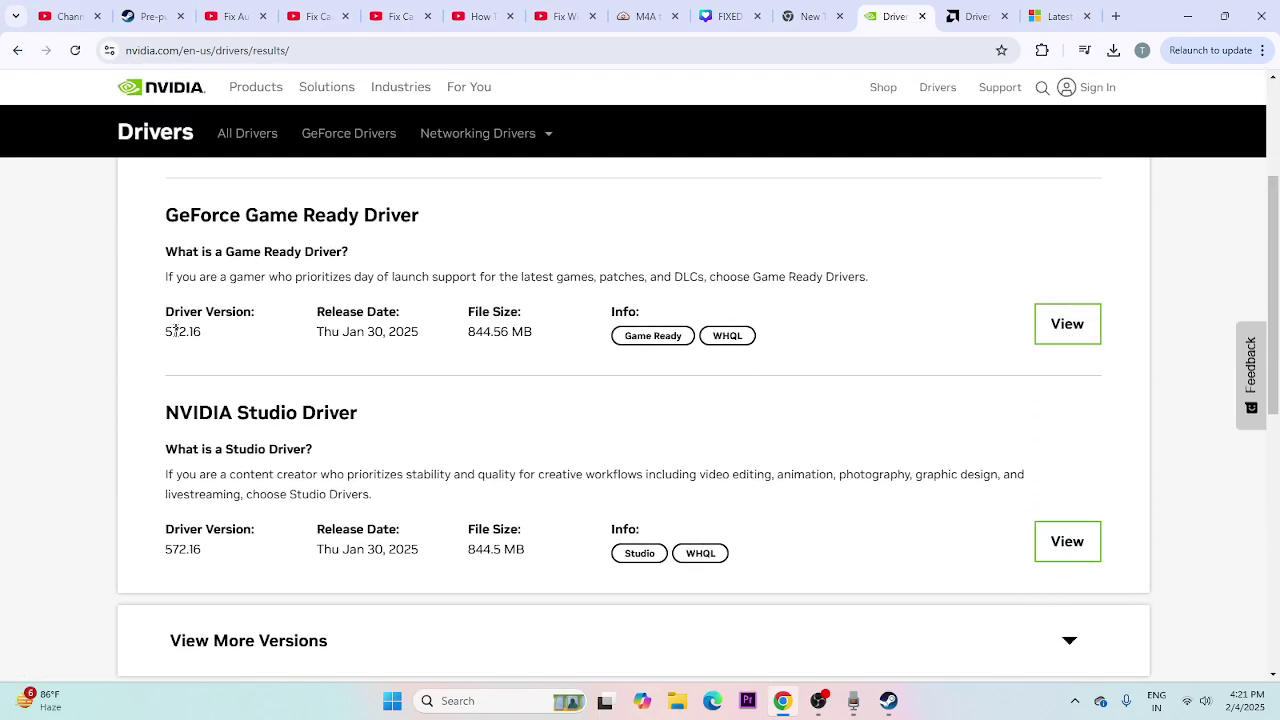
left_click_drag(176, 331, 298, 347)
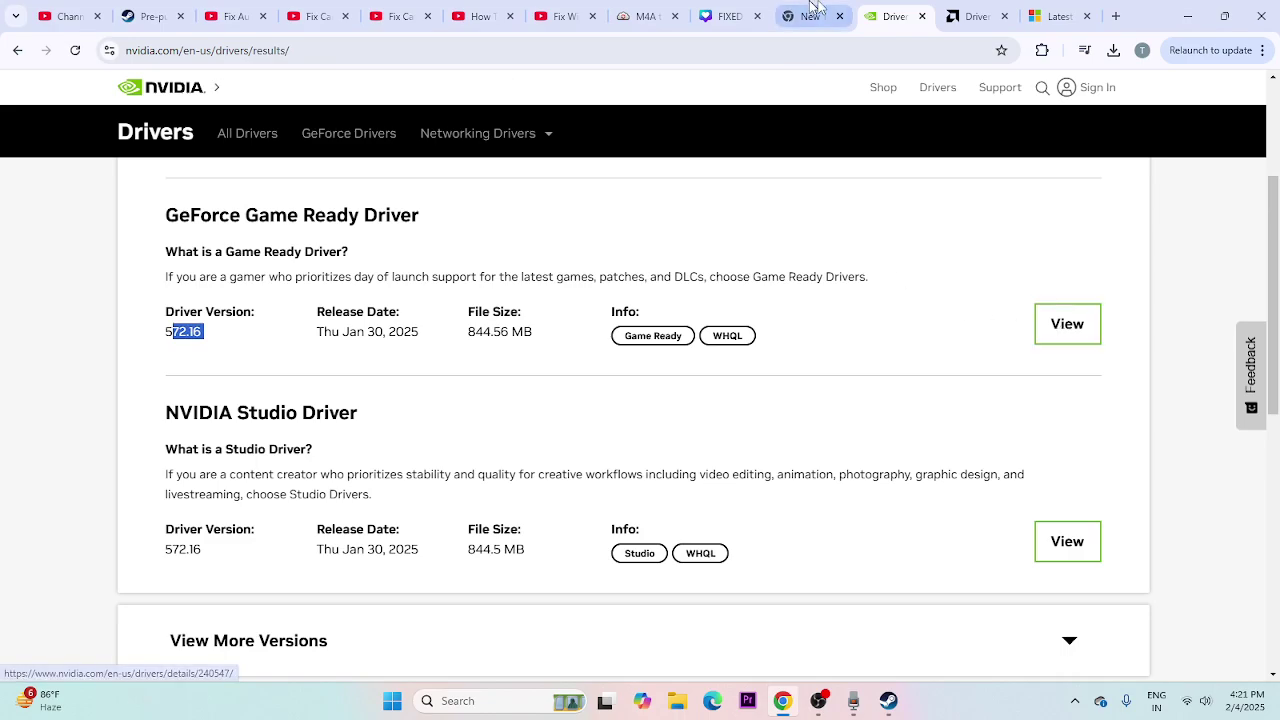
- Look up drivers on AMD's support page for Graphics, Radeon RX, Radeon RX 5000 Series, AMD Radeon RX 5700
left_click(972, 16)
scroll(529, 286, "down", 2)
scroll(474, 257, "down", 4)
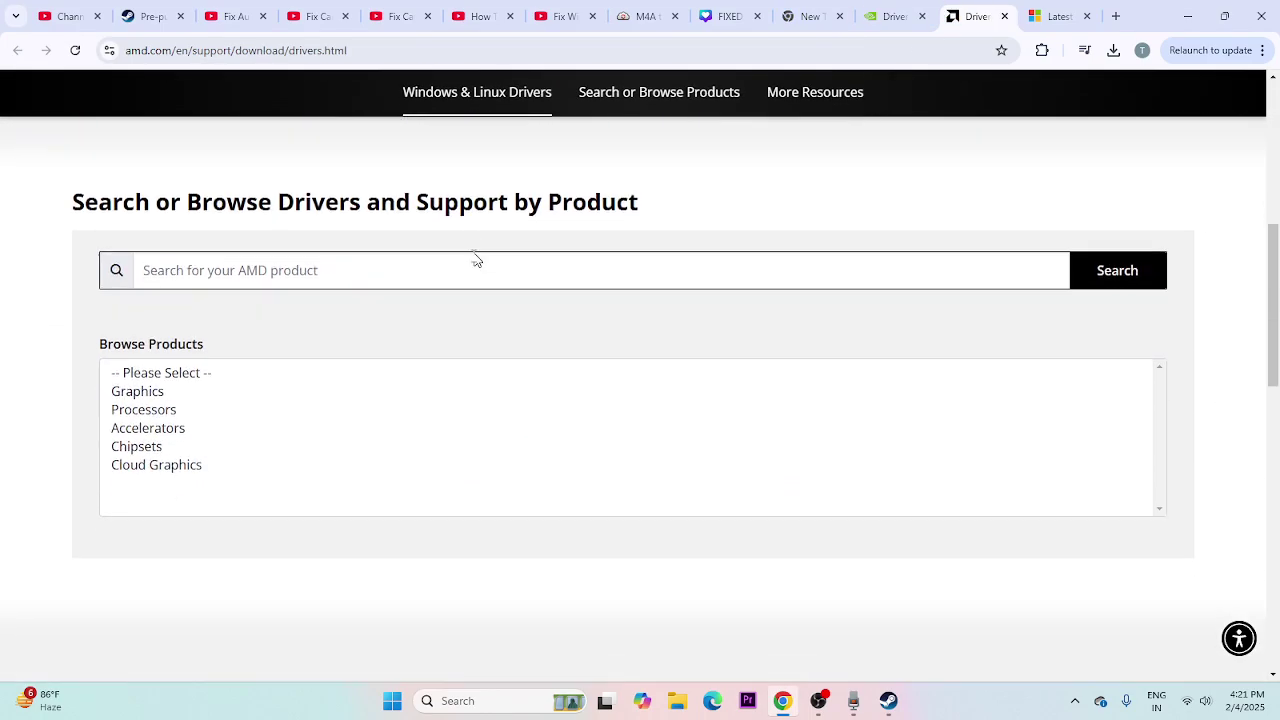
left_click(148, 366)
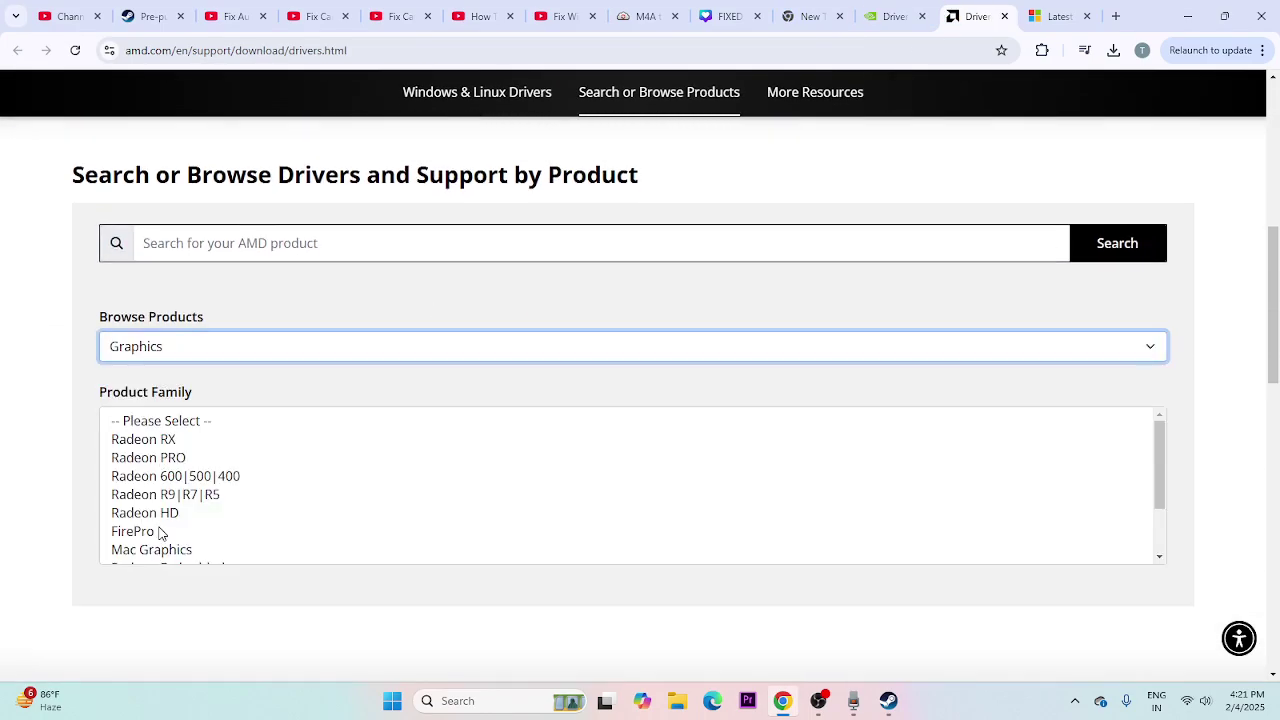
left_click(170, 441)
left_click(177, 549)
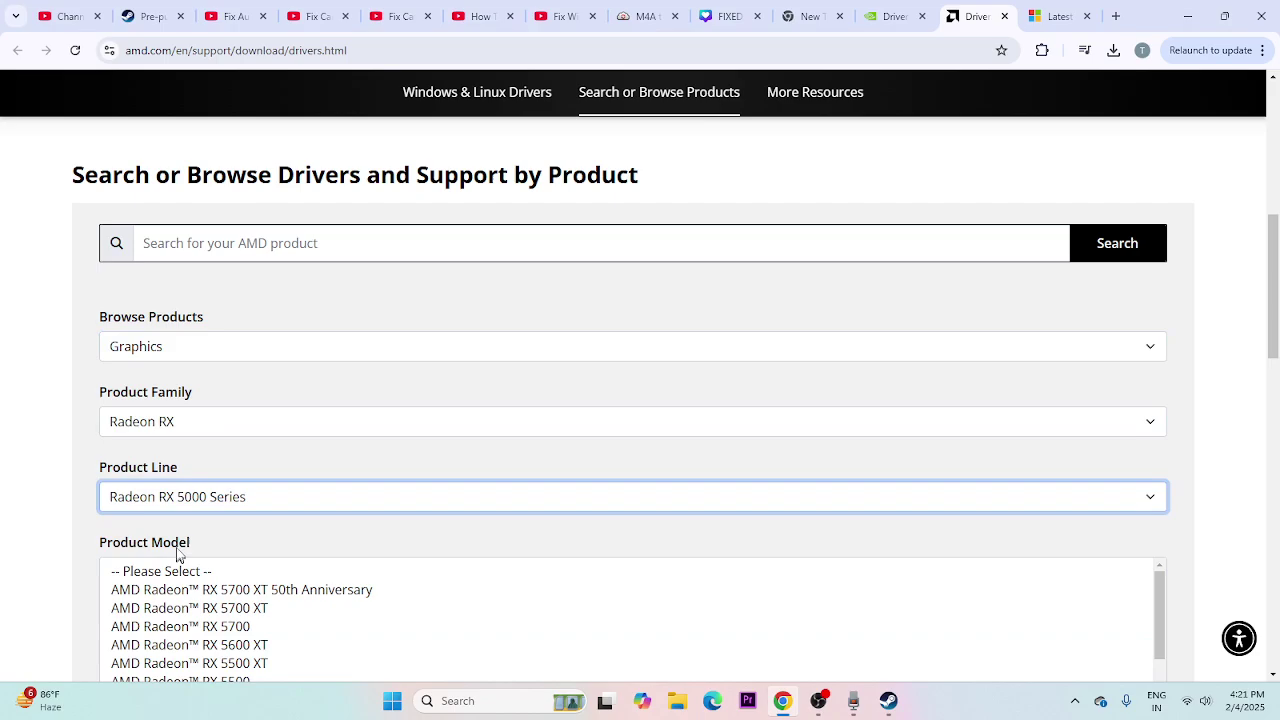
scroll(240, 375, "down", 2)
left_click(216, 467)
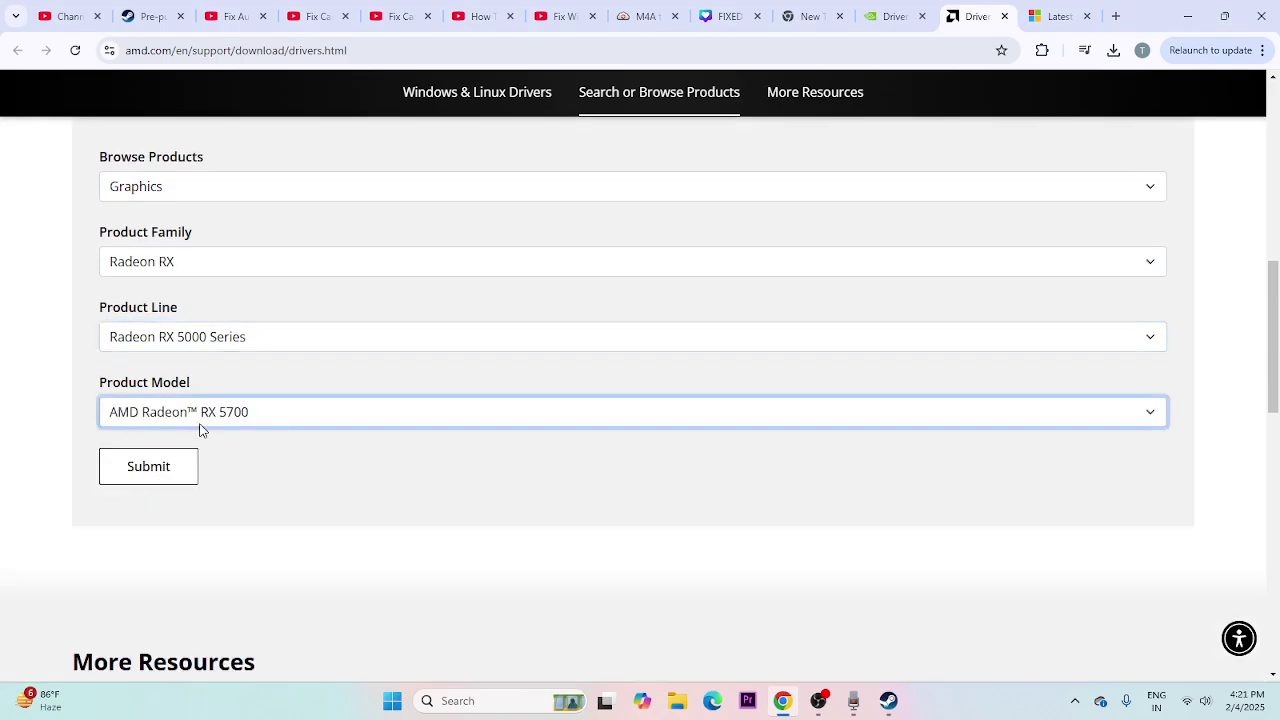
left_click(151, 478)
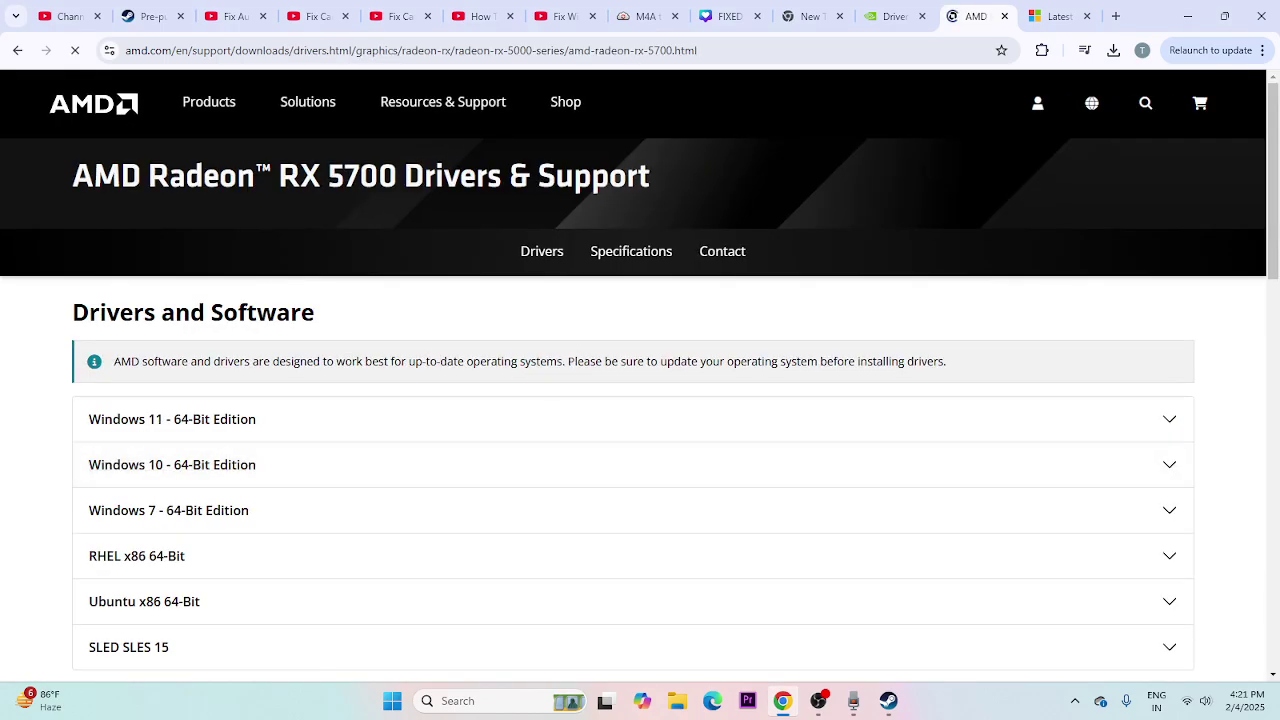
scroll(372, 395, "down", 1)
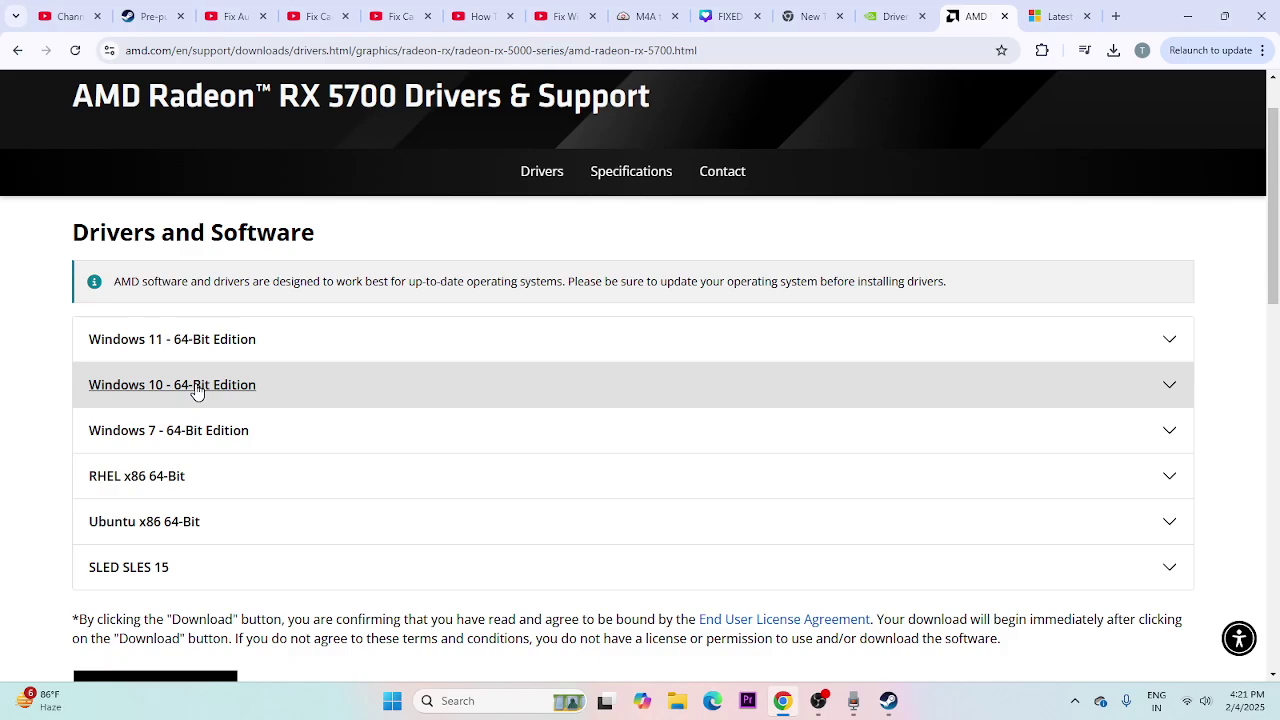
- View Microsoft's latest Visual C++ Redistributable downloads page and examine the X64 and X86 package rows
left_click(1062, 14)
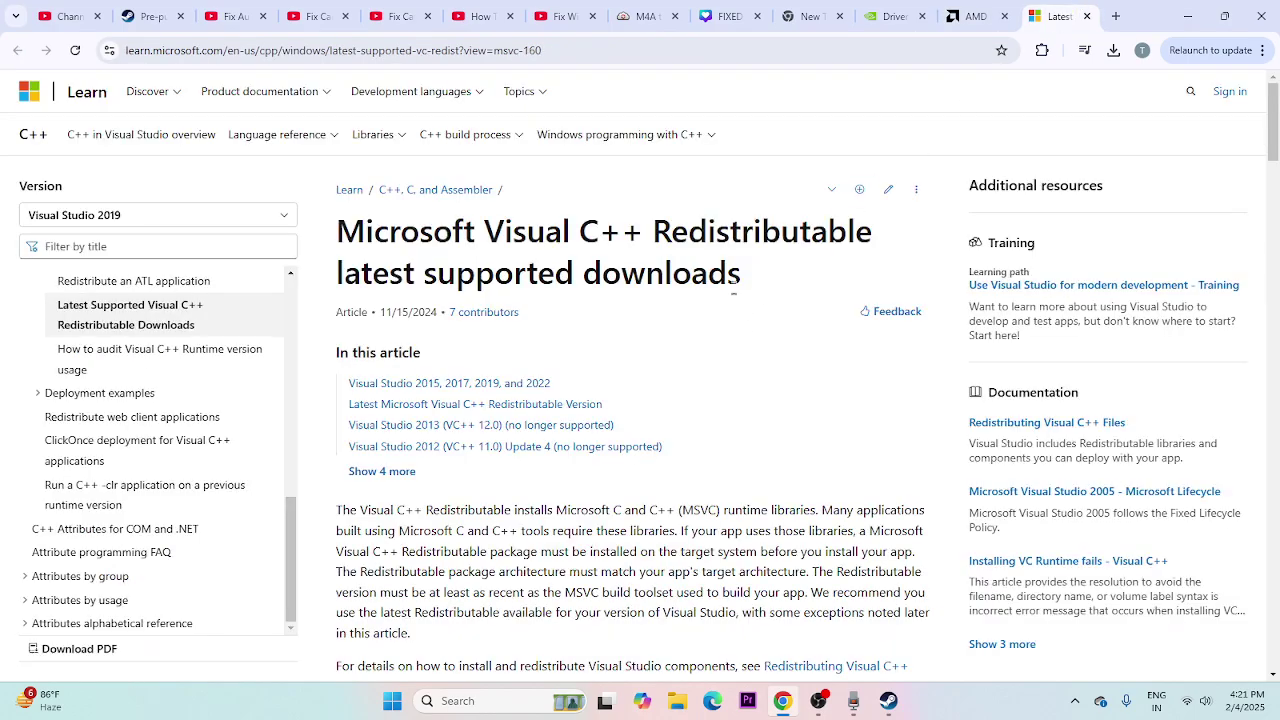
left_click_drag(734, 287, 333, 252)
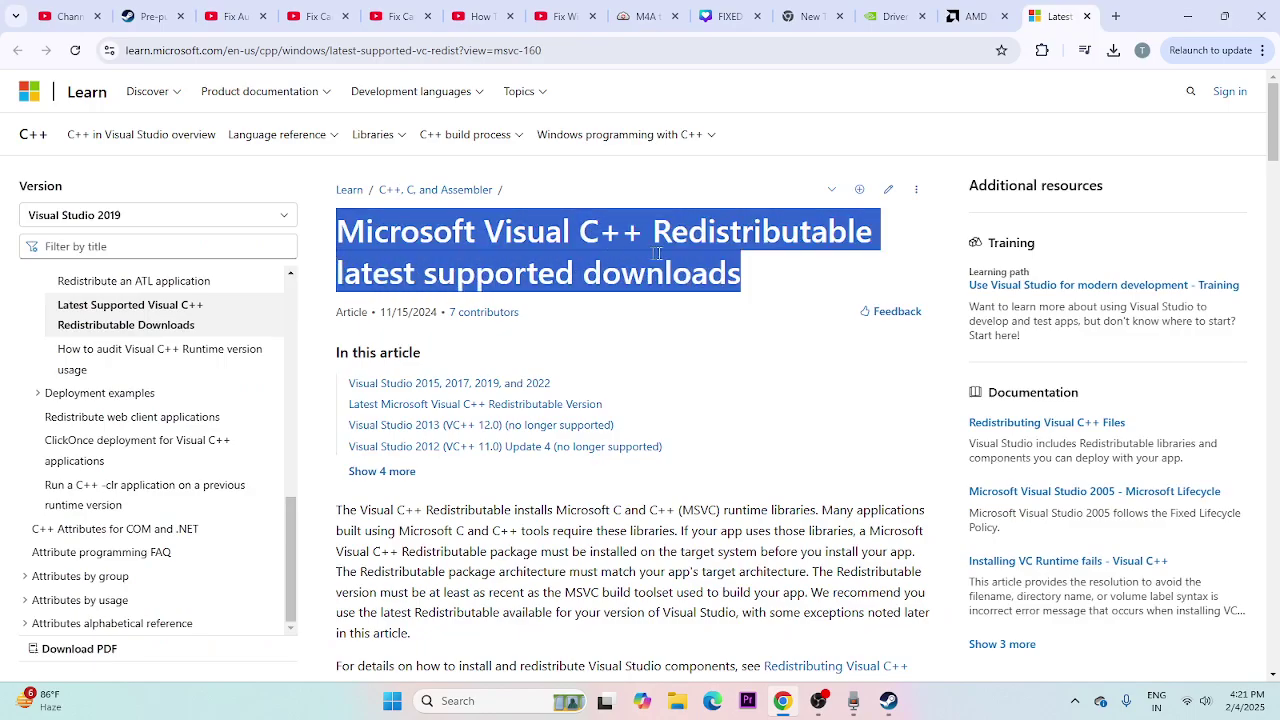
left_click(642, 289)
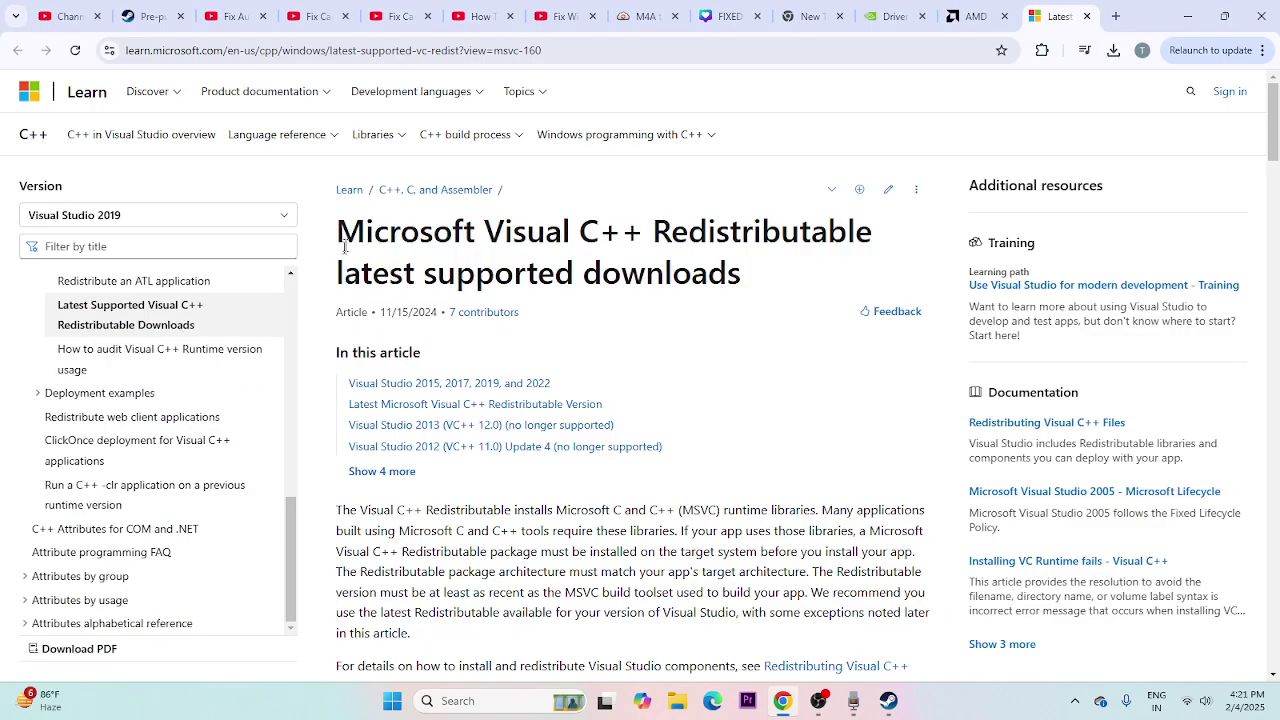
scroll(346, 272, "down", 10)
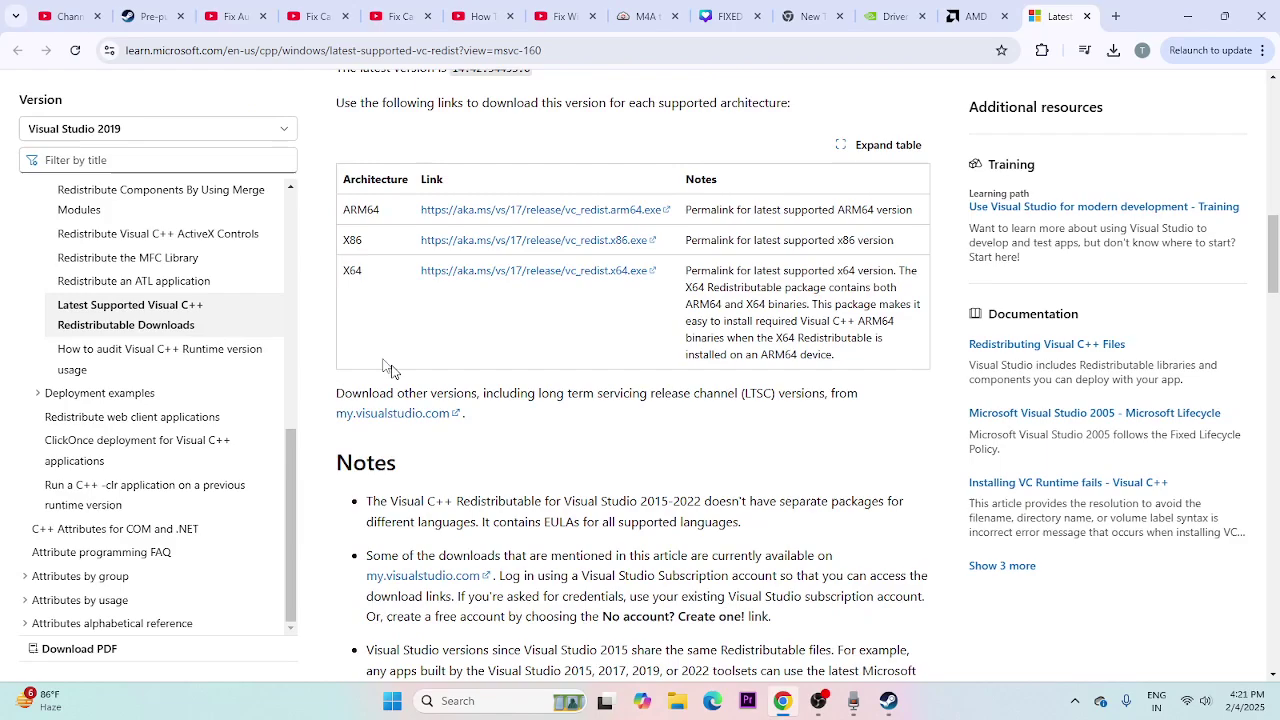
double_click(346, 270)
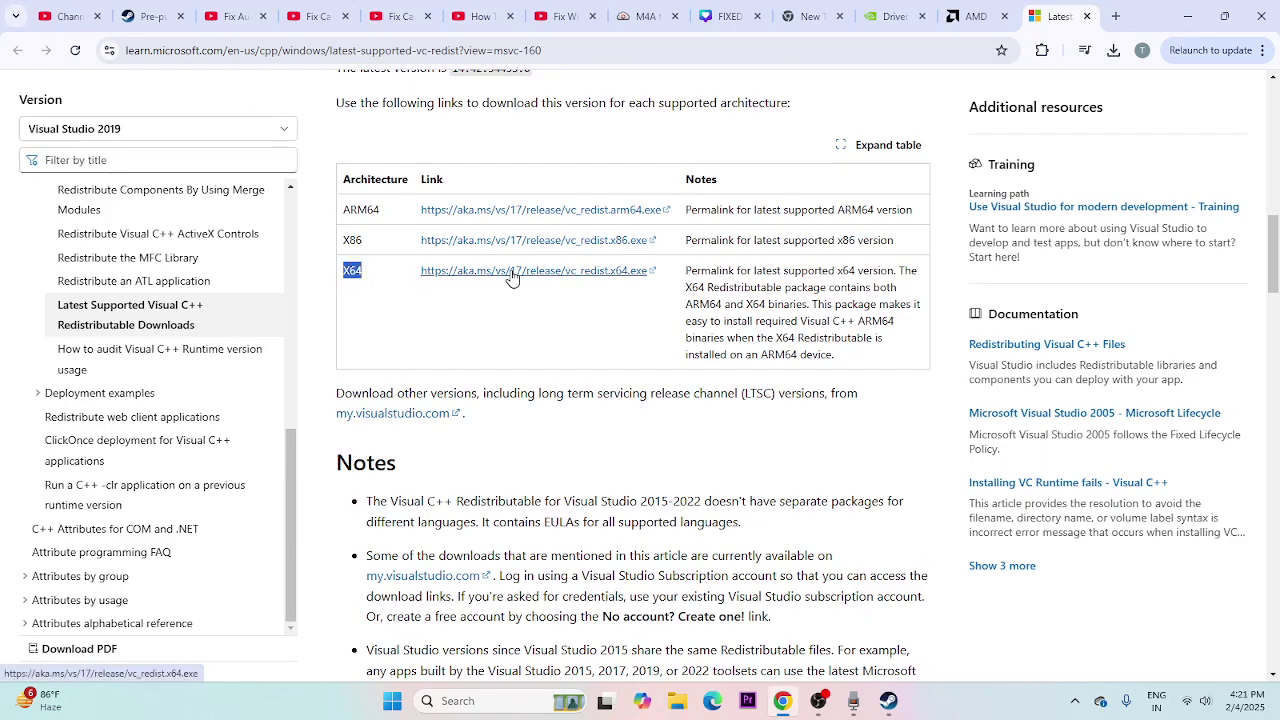
left_click(398, 285)
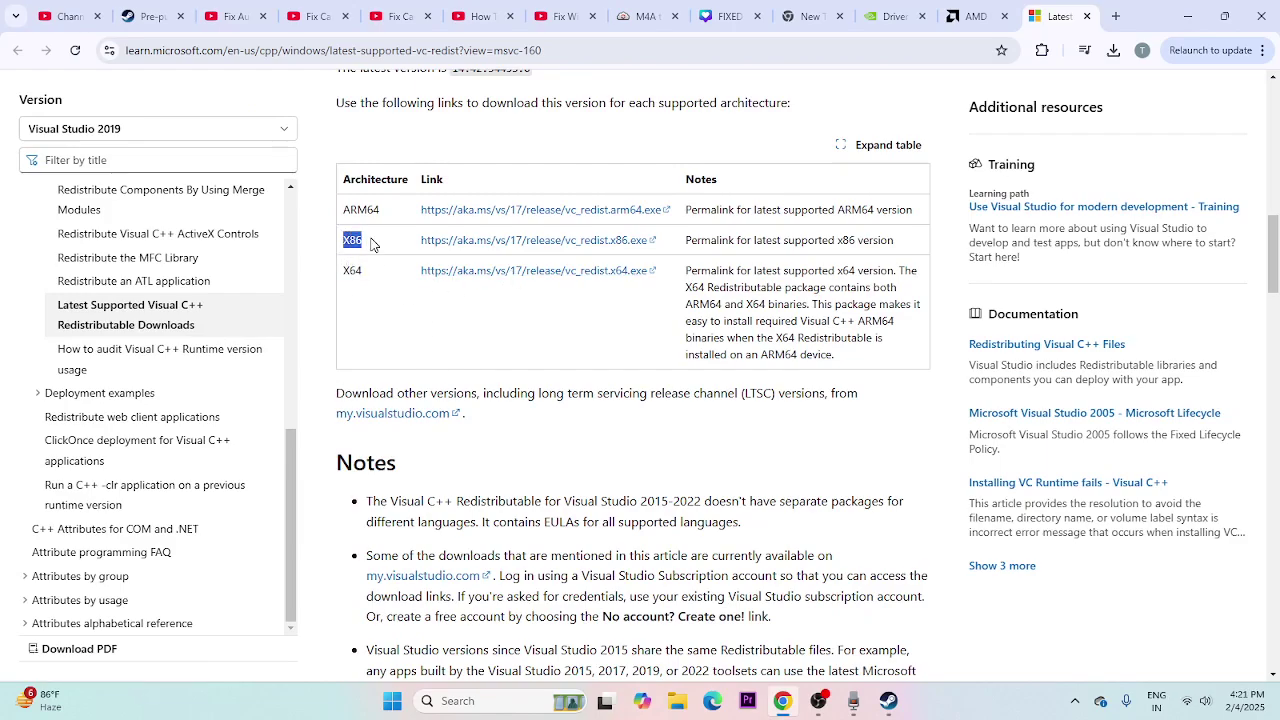
left_click(418, 332)
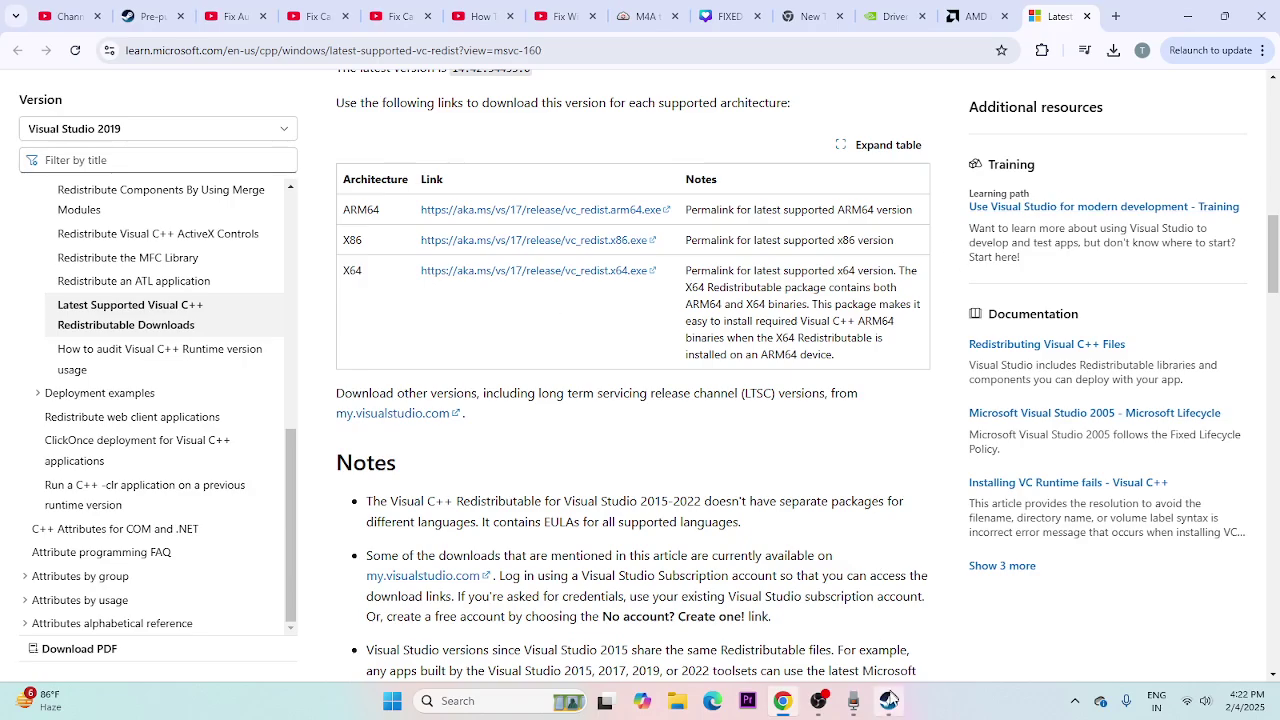
- Switch to Steam, view the Uninstall option among Farming Simulator 25's management options, and dismiss it without uninstalling
left_click(888, 700)
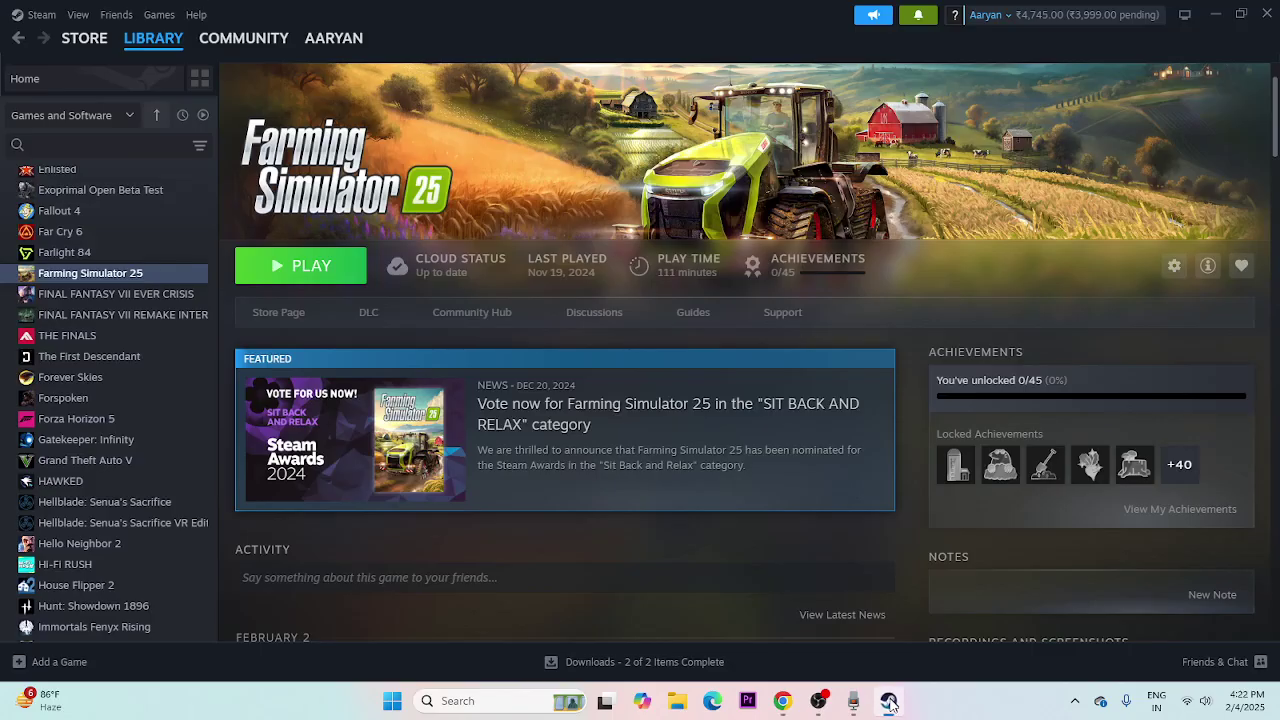
right_click(62, 281)
mouse_move(123, 371)
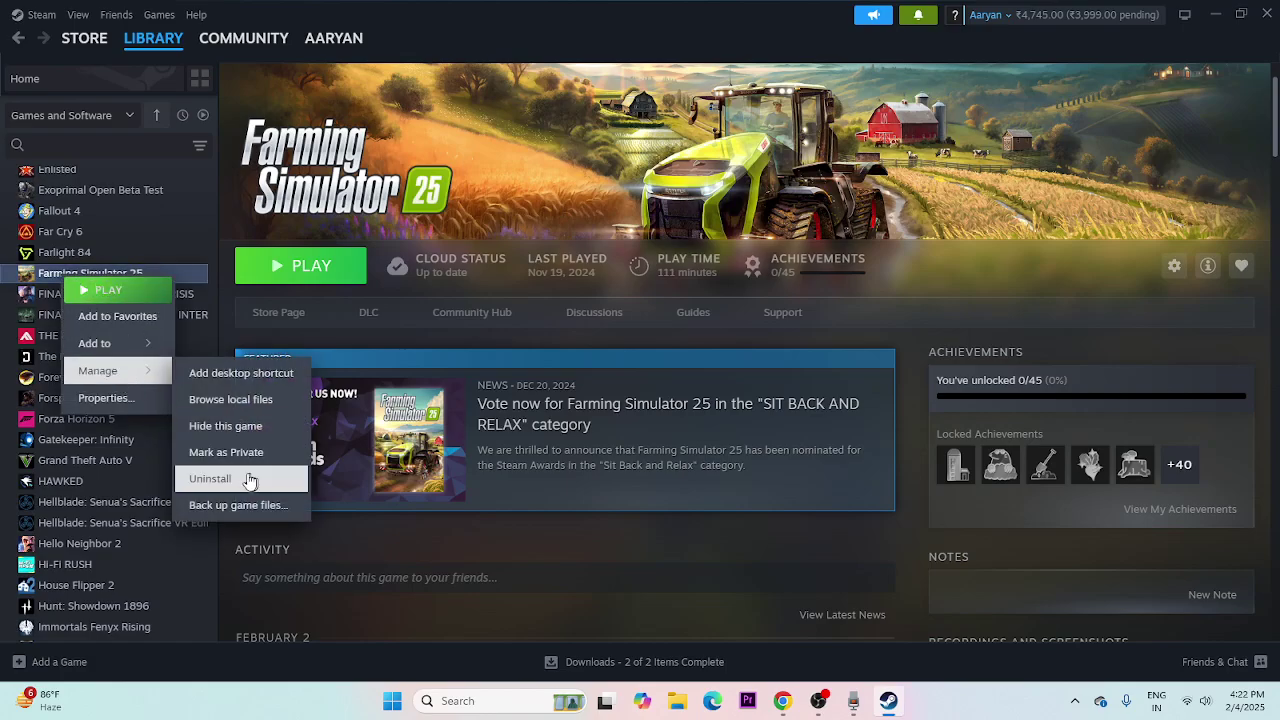
left_click(984, 281)
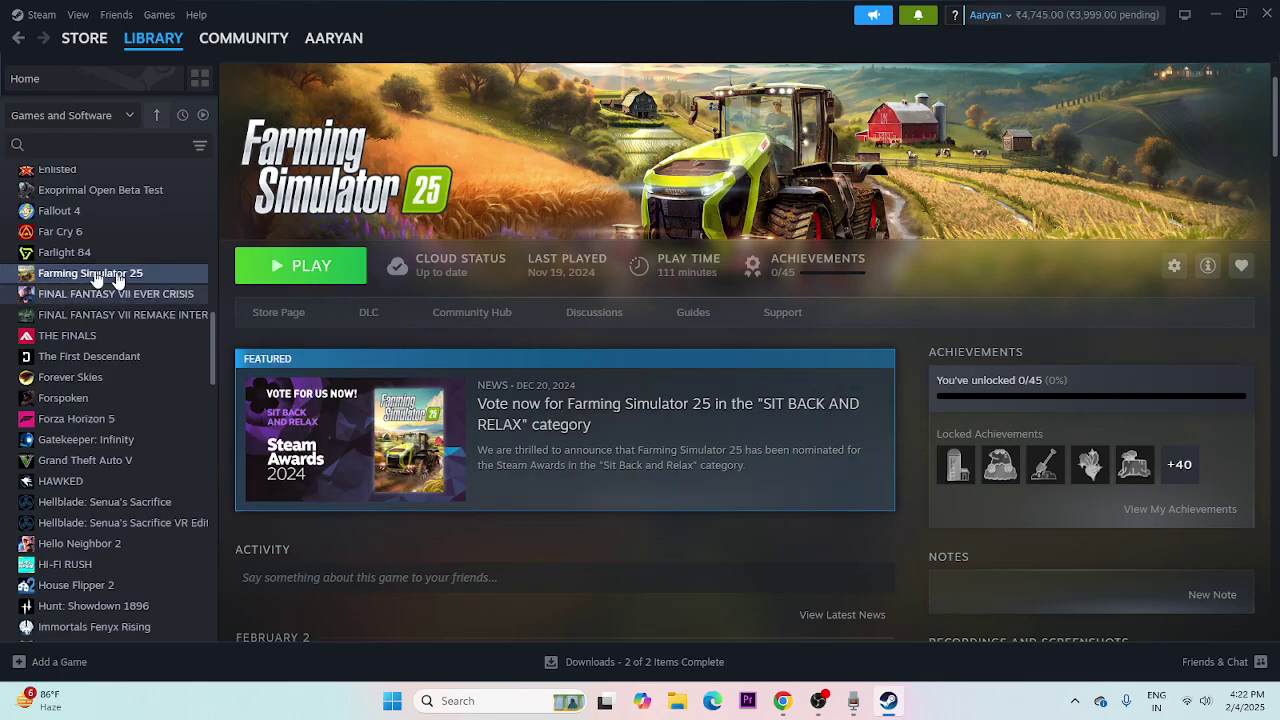
- Switch to File Explorer, view the drives under This PC to check available storage, and close the window
key("super+e")
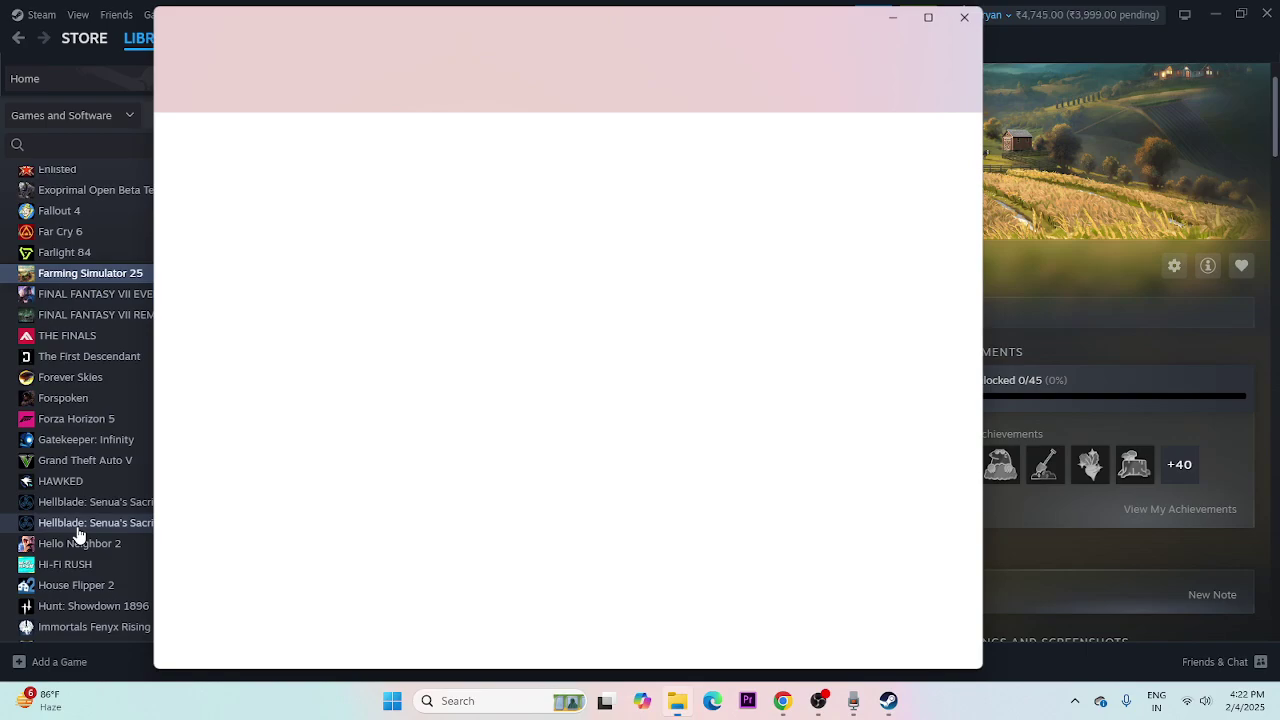
left_click(206, 484)
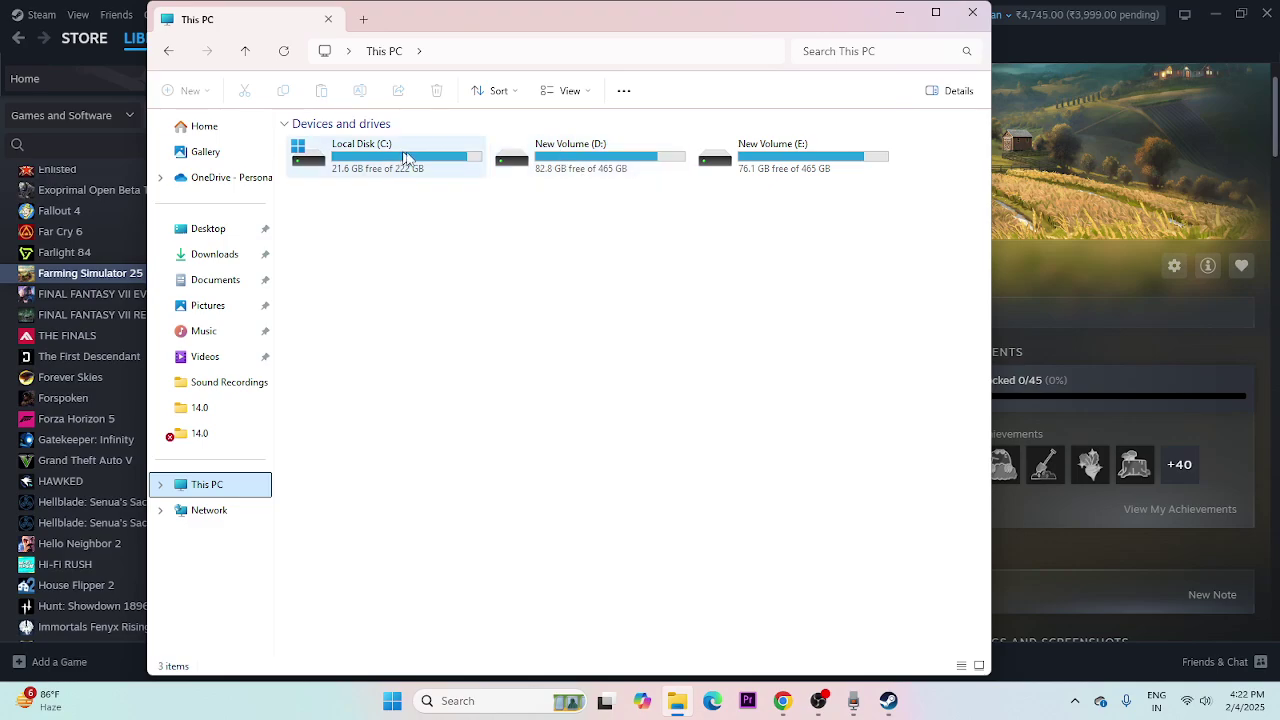
left_click(972, 12)
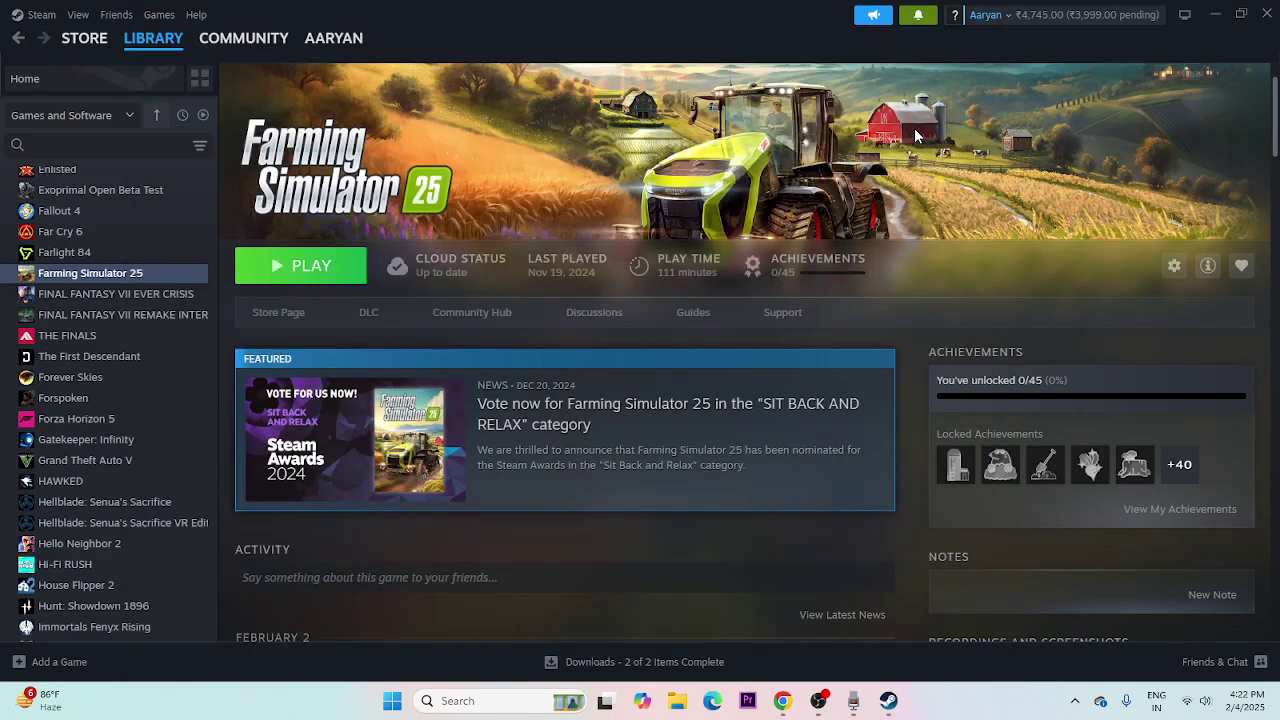
- Verify the integrity of Farming Simulator 25's installed game files in its properties, and close the properties window
right_click(80, 278)
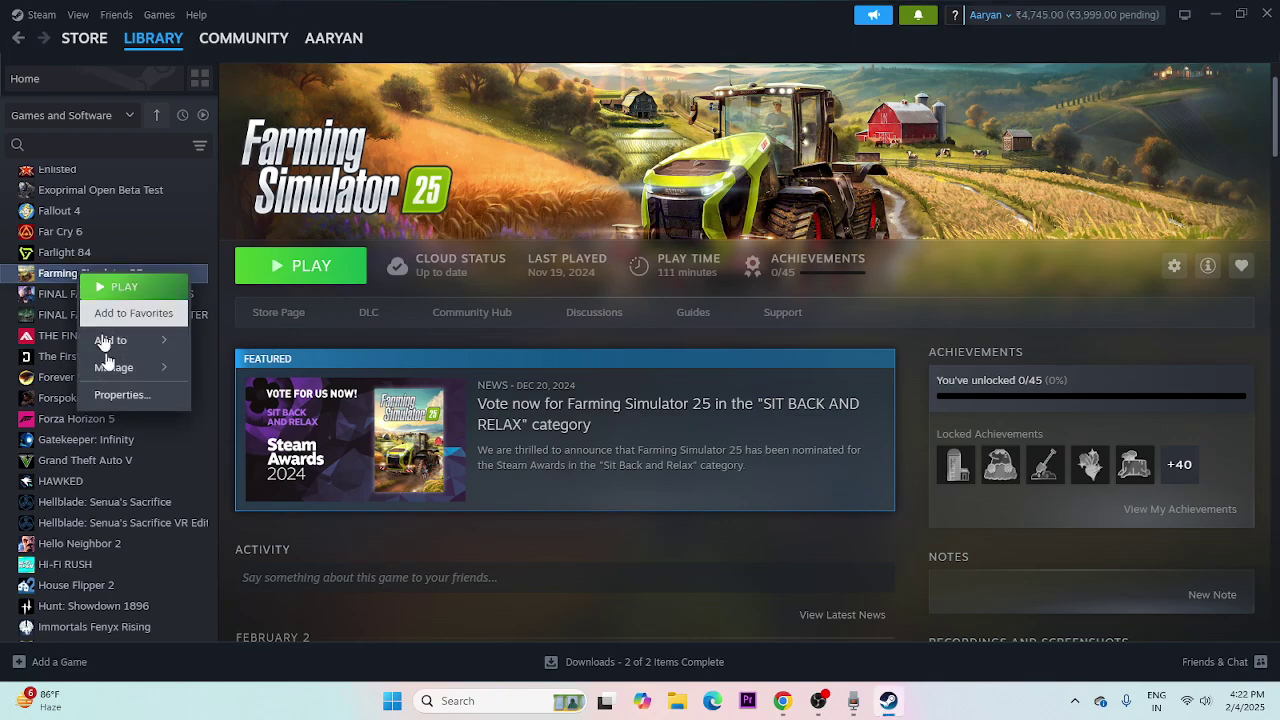
left_click(114, 391)
left_click(381, 262)
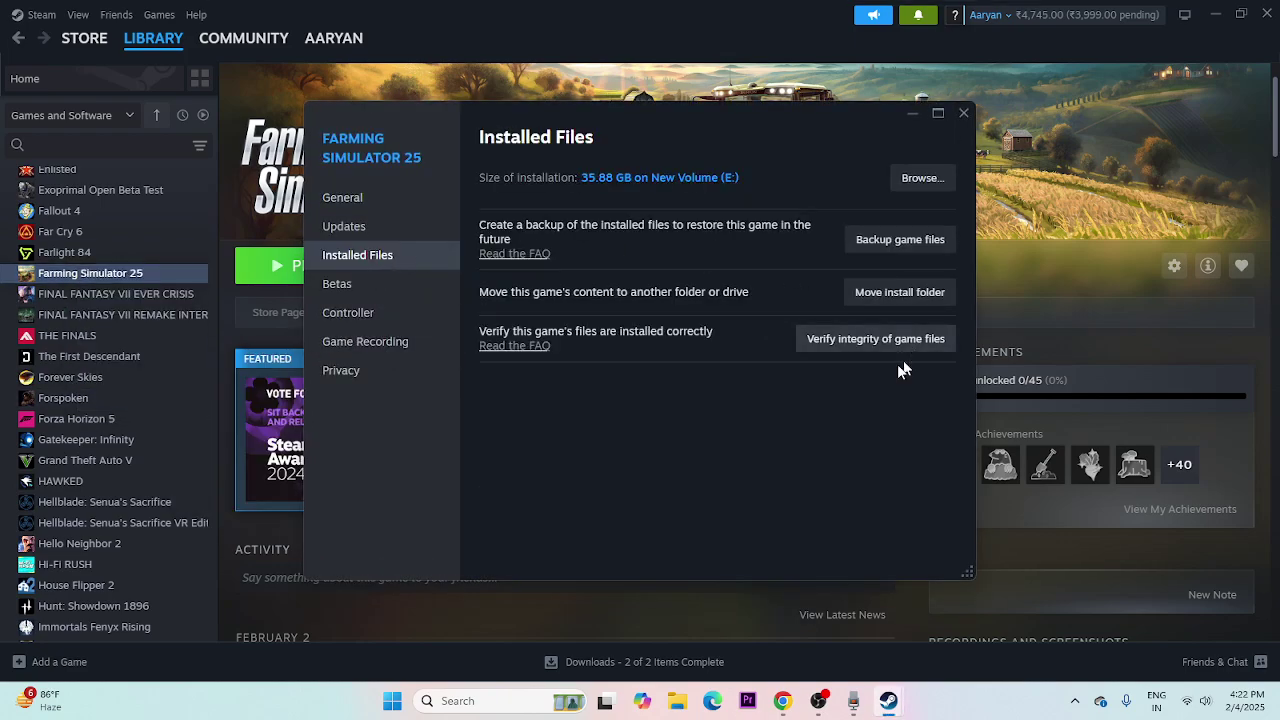
left_click(900, 348)
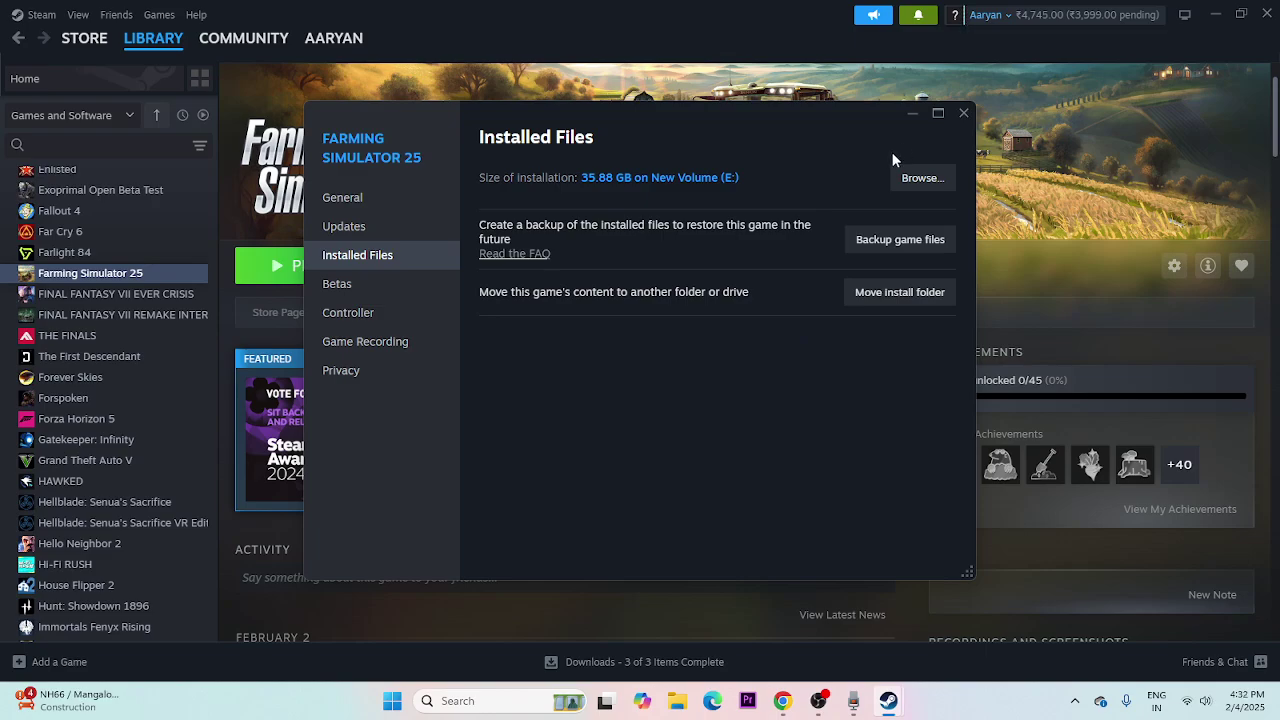
left_click(962, 115)
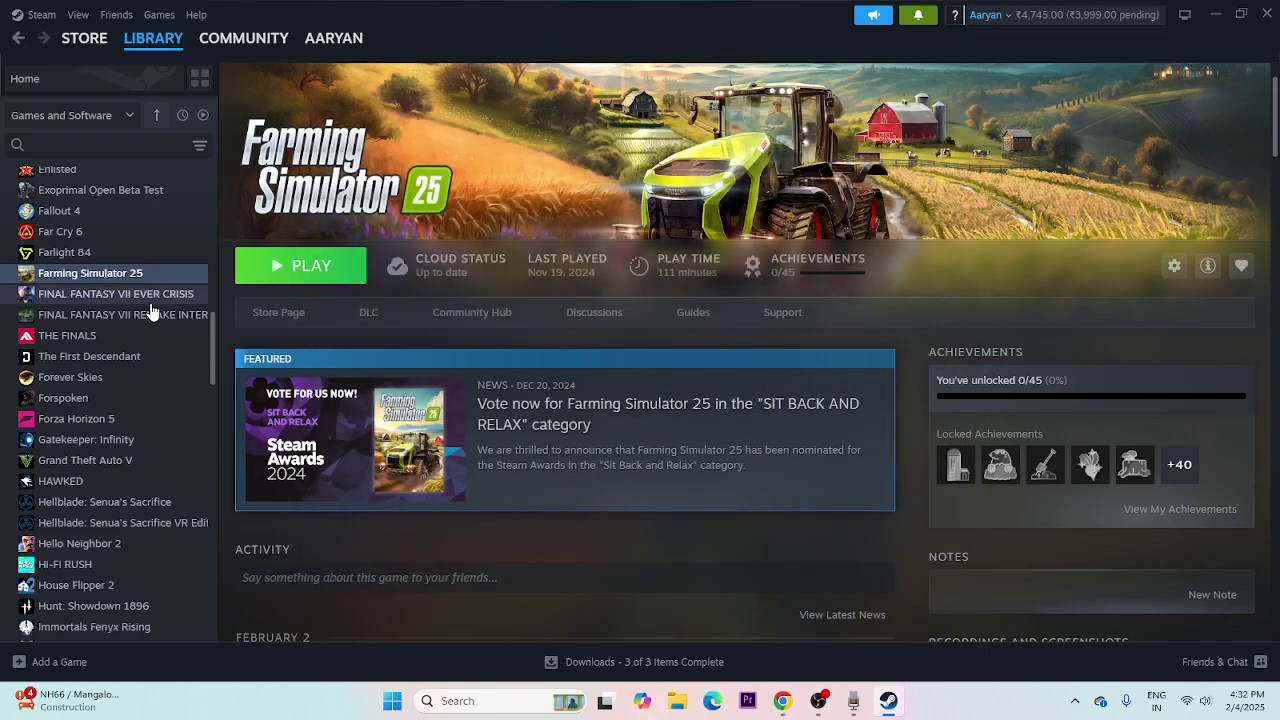